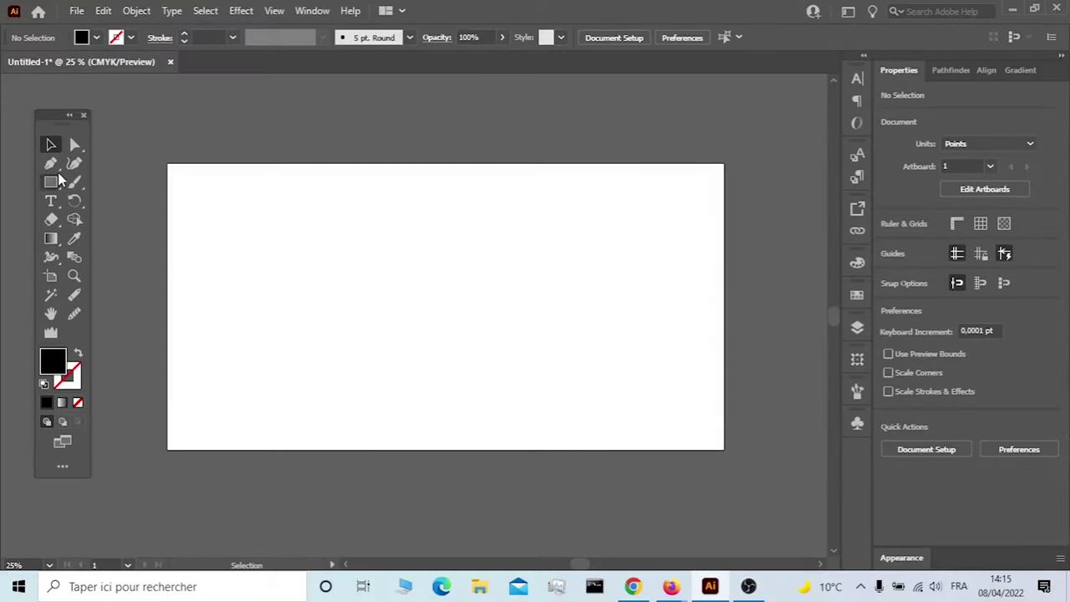
- Draw a closed black half-dome path with a pointed tip, curved left side and flat base
click(52, 164)
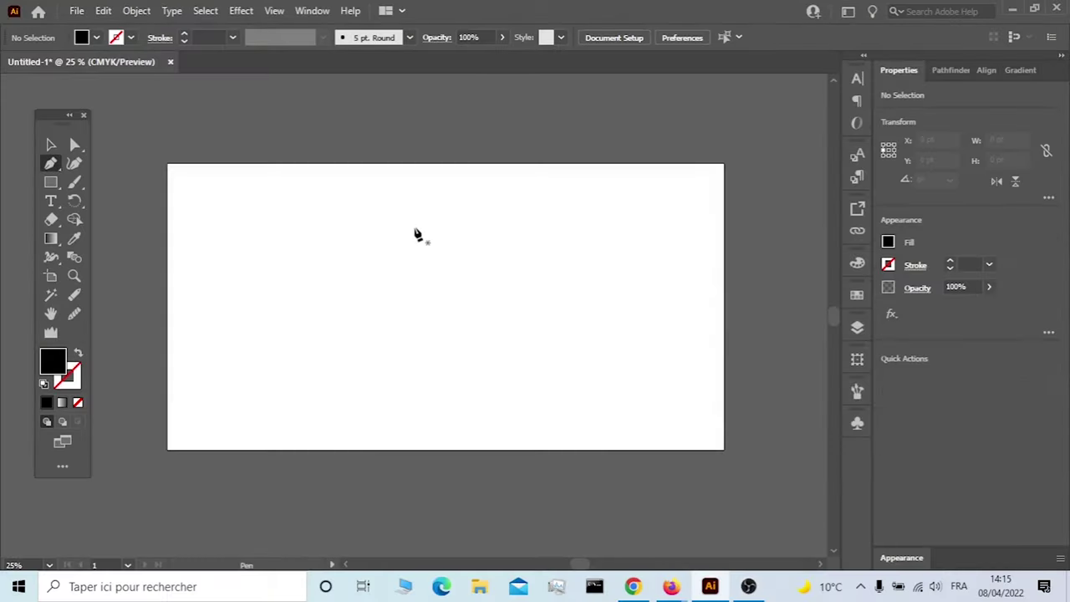
drag(411, 224, 412, 235)
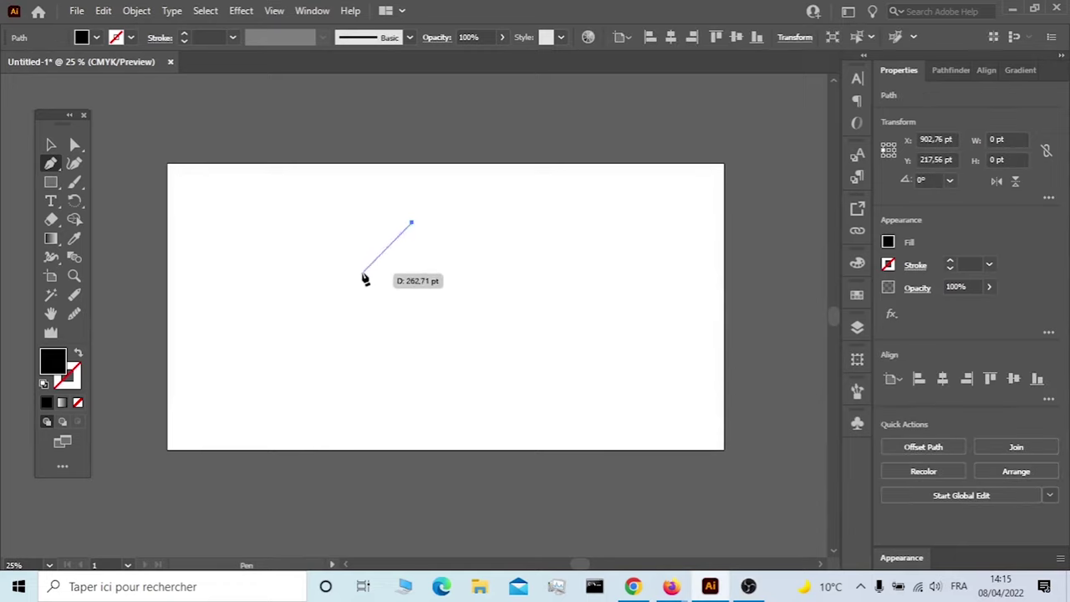
drag(368, 267, 335, 286)
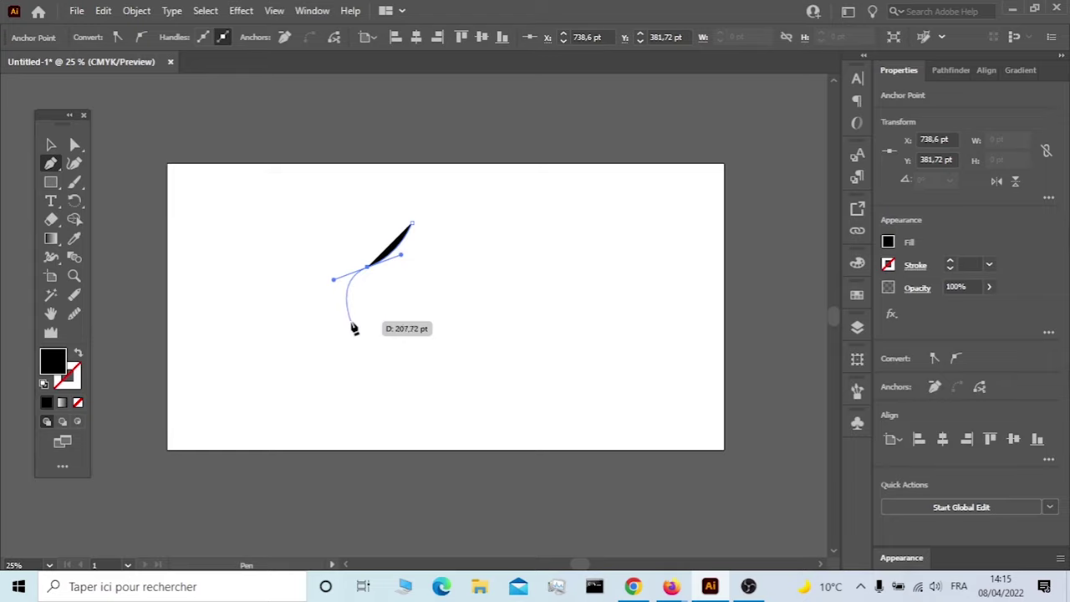
click(349, 326)
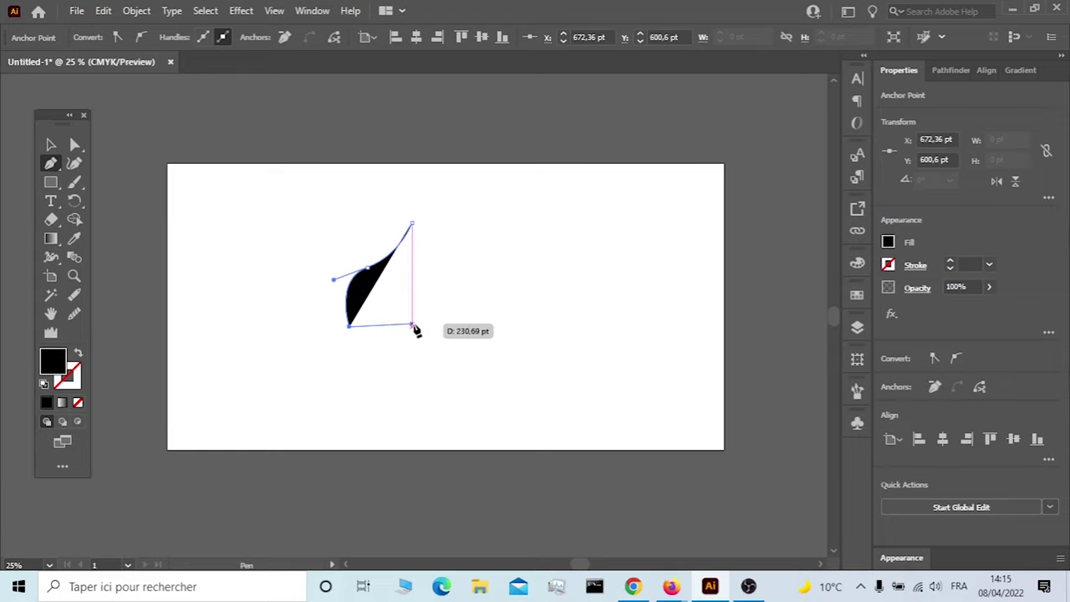
click(412, 326)
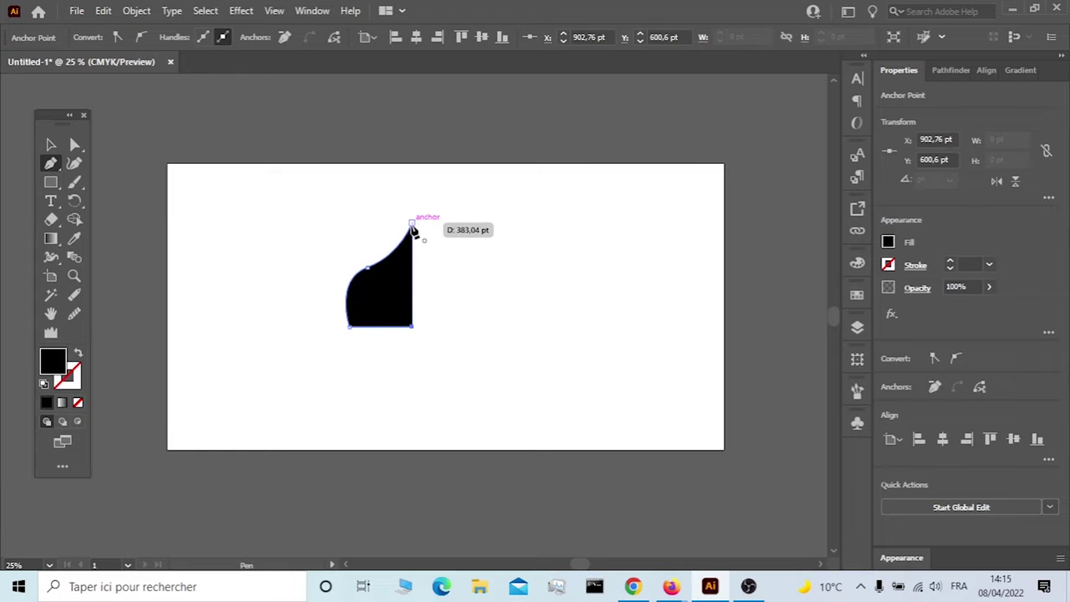
click(411, 224)
click(52, 146)
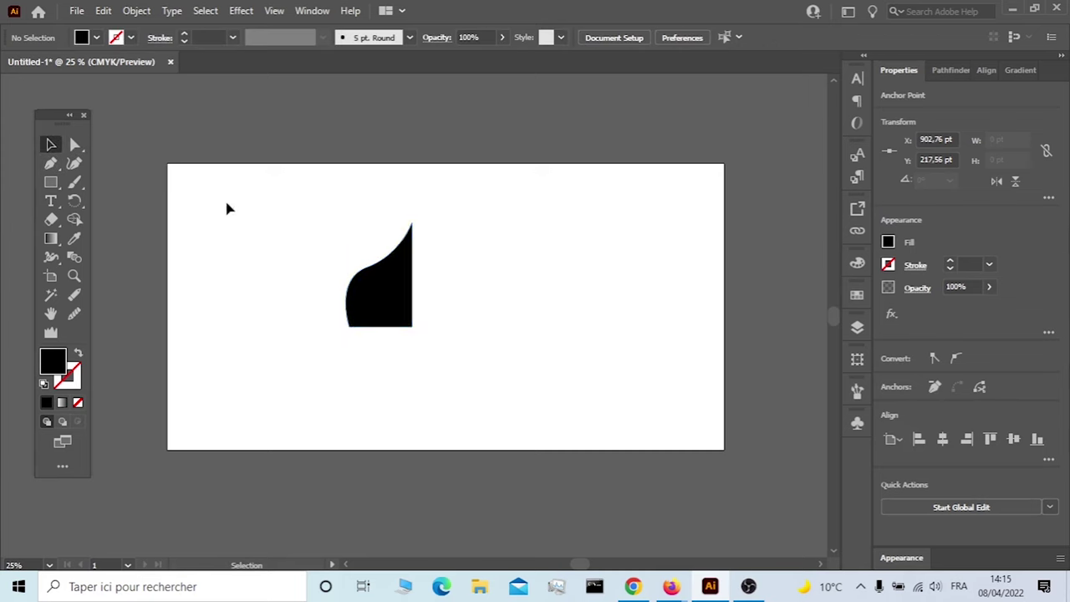
click(401, 305)
- Reflect a vertical copy of the half dome, butt it against the original, and unite both halves
right_click(400, 306)
mouse_move(447, 473)
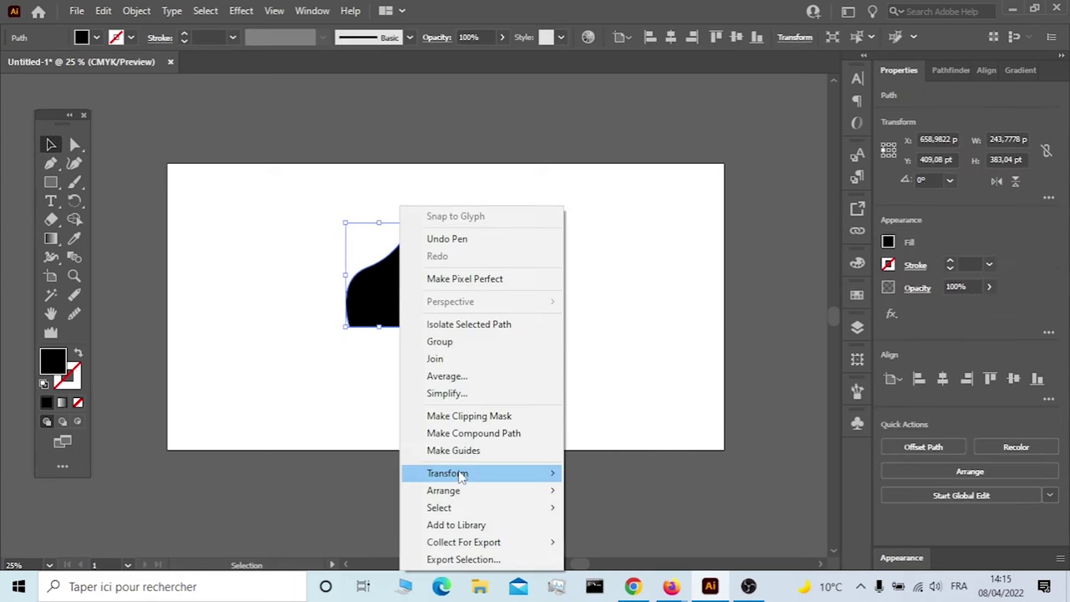
click(623, 402)
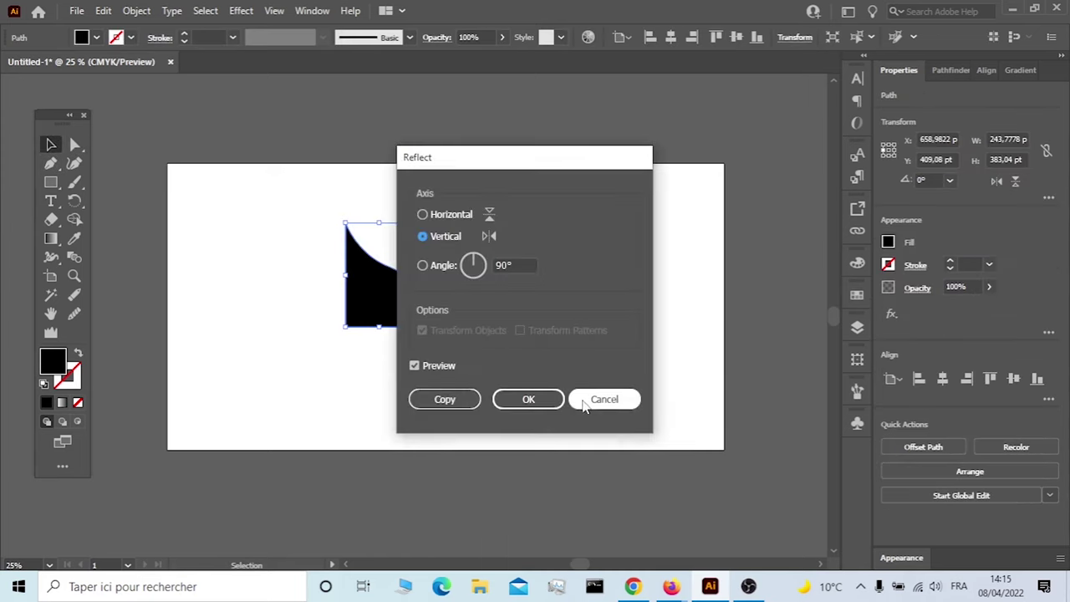
click(442, 399)
drag(390, 304, 447, 306)
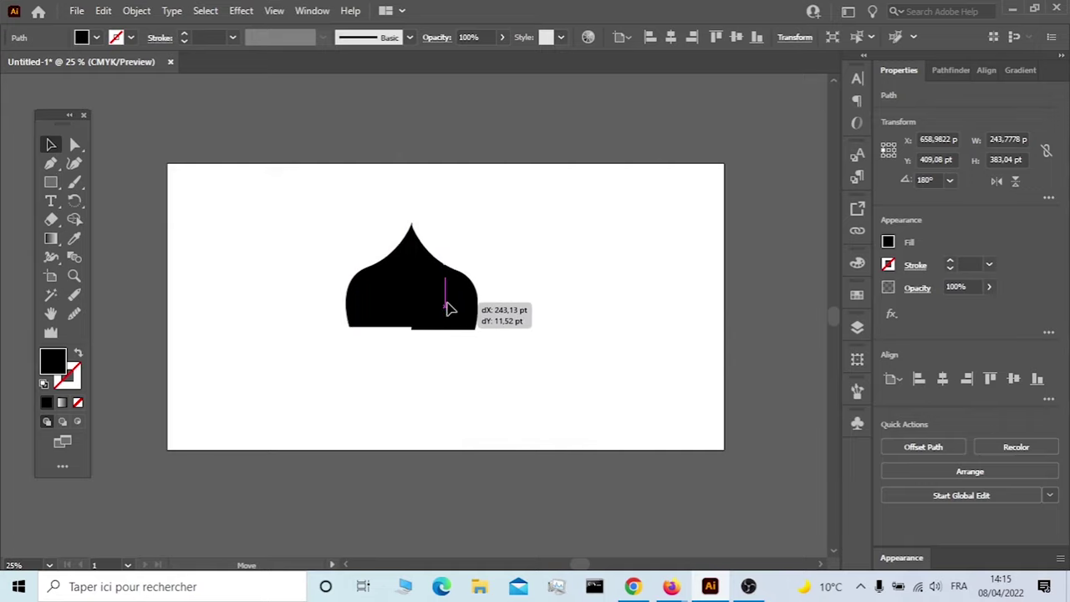
drag(447, 306, 449, 304)
drag(511, 215, 371, 406)
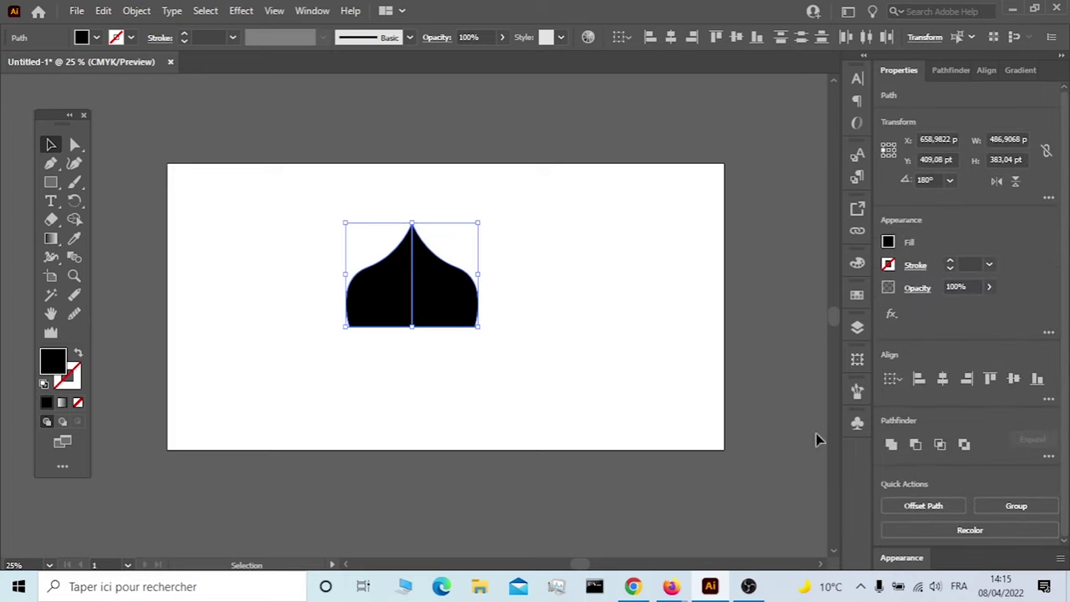
click(891, 446)
- Enlarge the dome to about 543 × 449 pt and shift it slightly right
drag(416, 326, 418, 340)
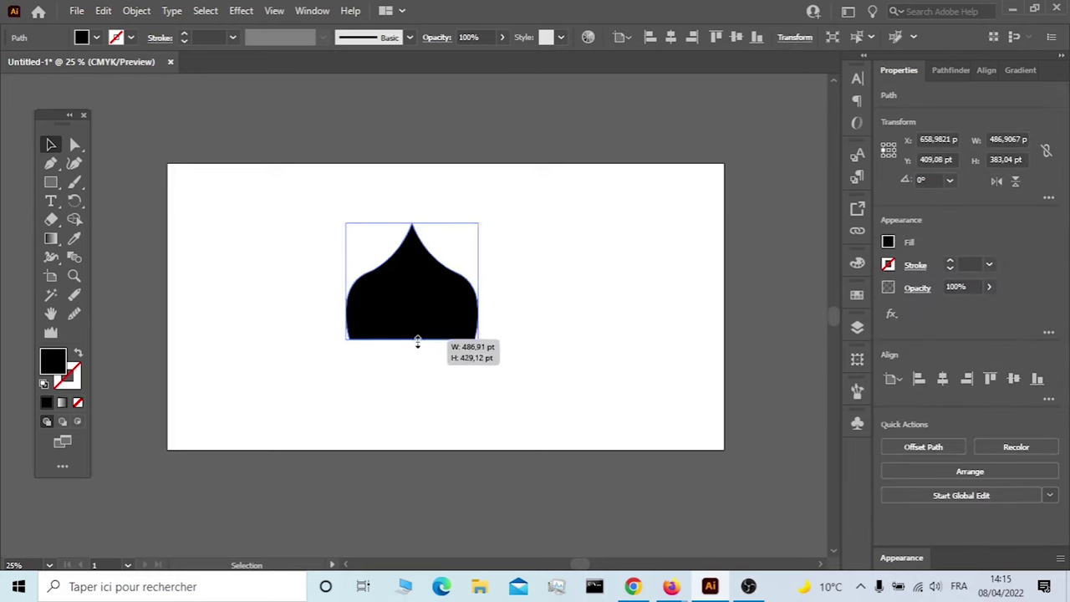
drag(479, 276, 494, 281)
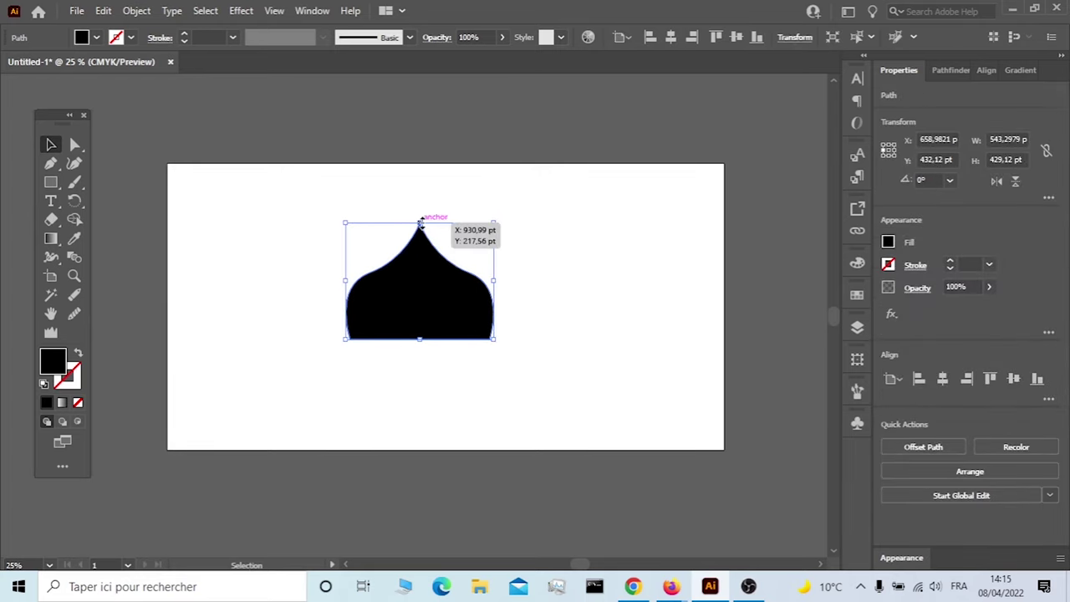
drag(421, 223, 420, 218)
drag(420, 289, 472, 290)
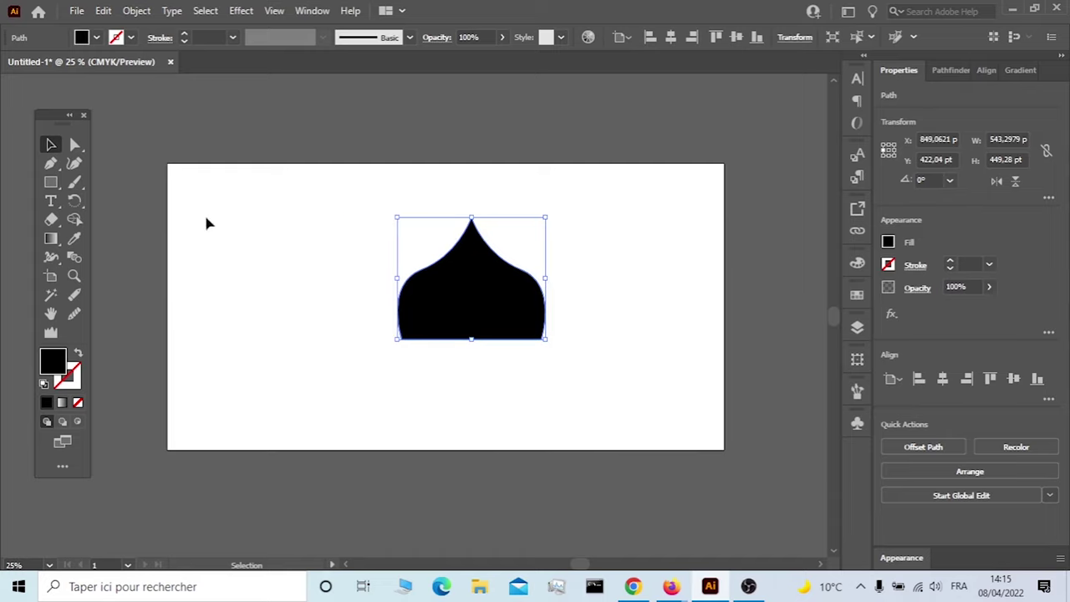
click(51, 183)
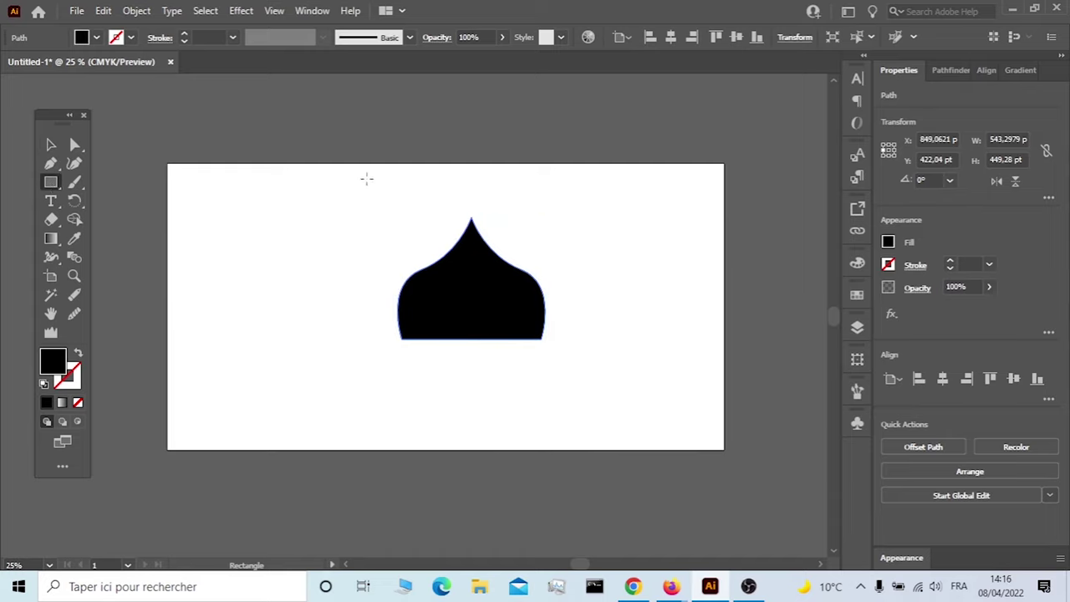
- Draw a tall thin black bar to the left of the dome
drag(366, 178, 352, 338)
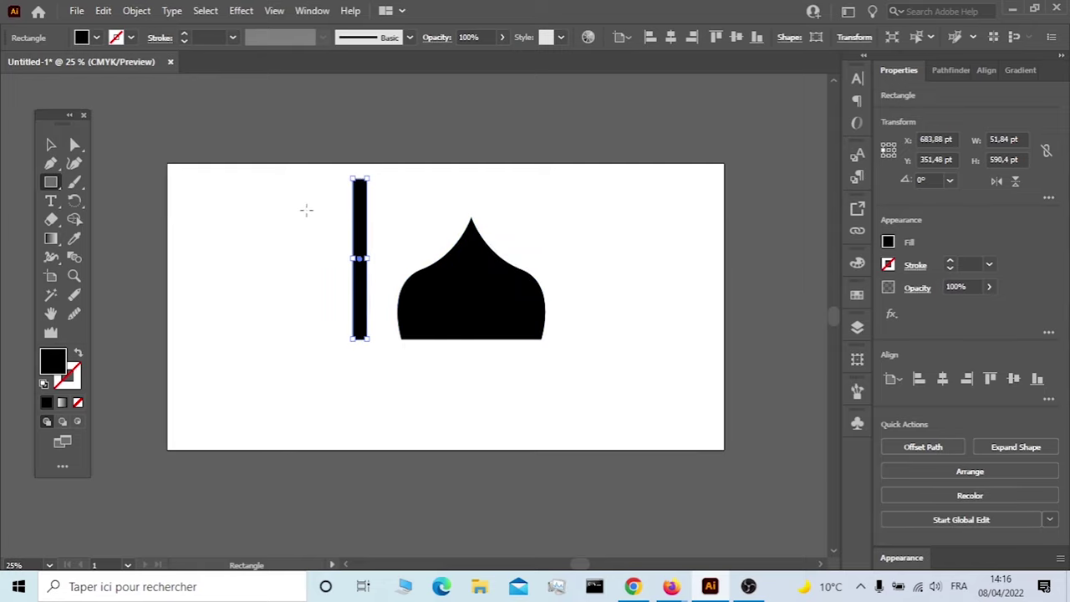
scroll(327, 212, up, 1)
scroll(331, 212, up, 1)
scroll(410, 229, up, 1)
scroll(404, 223, up, 1)
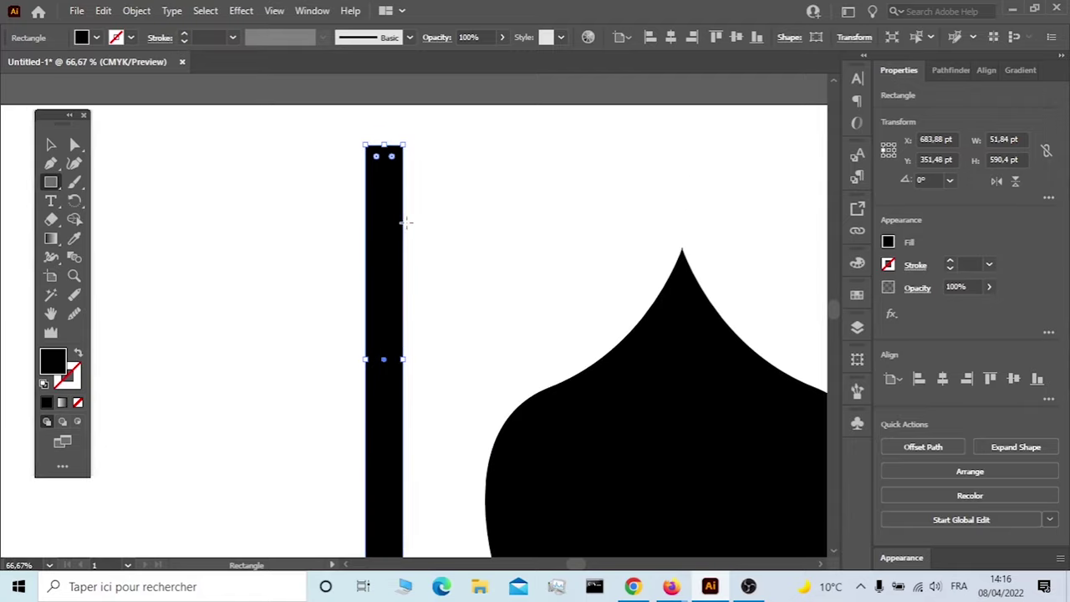
scroll(406, 209, up, 1)
- Add a wider block over the bar's upper section and widen it slightly on both sides
drag(406, 234, 341, 457)
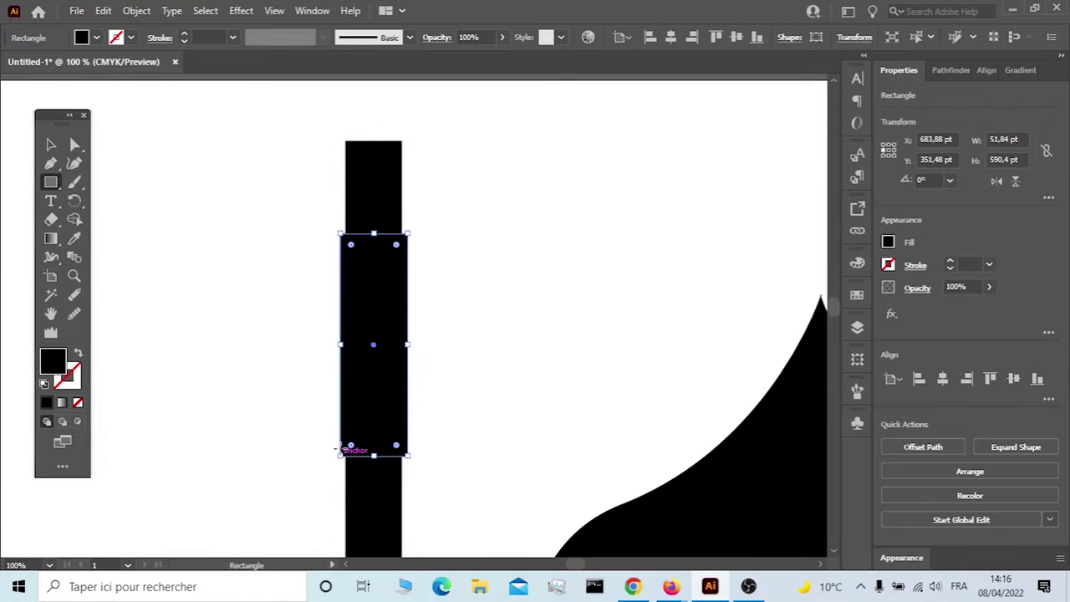
scroll(379, 289, down, 2)
scroll(394, 315, down, 1)
scroll(421, 238, down, 1)
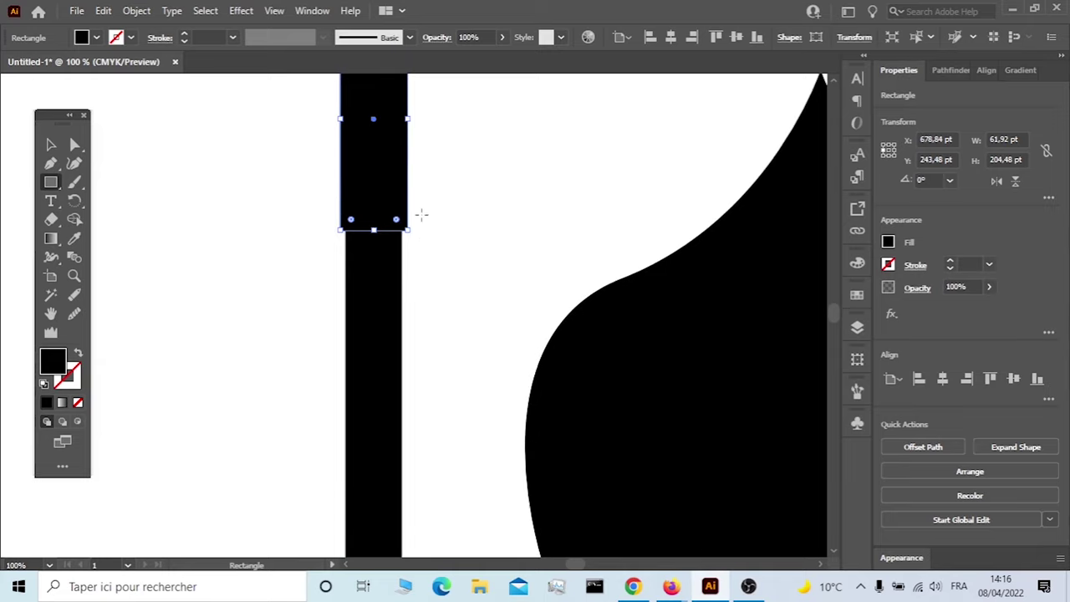
scroll(424, 220, down, 1)
scroll(424, 276, down, 1)
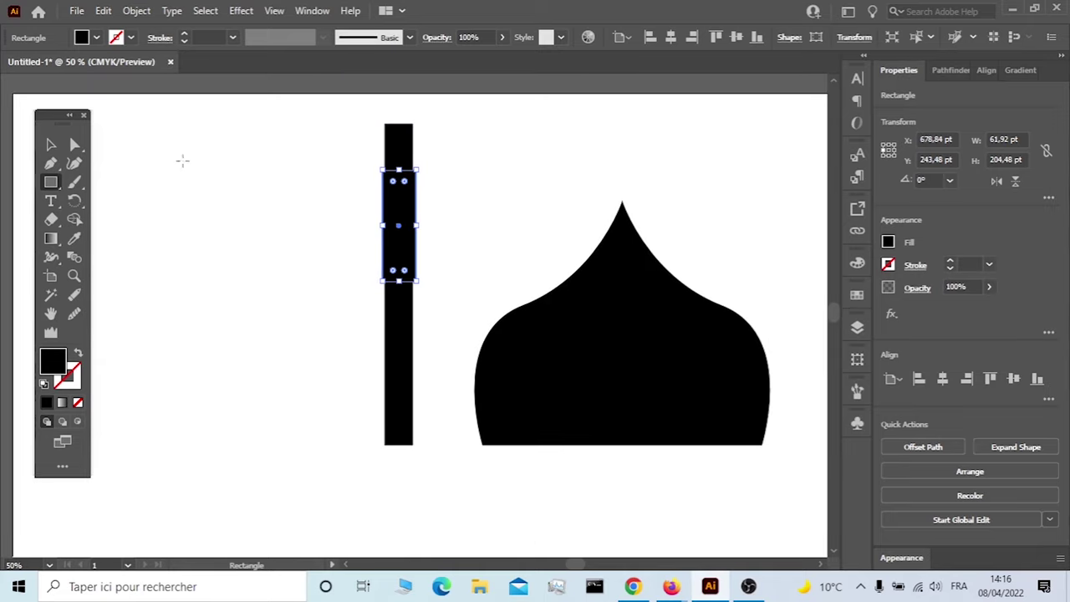
click(50, 144)
scroll(376, 232, up, 1)
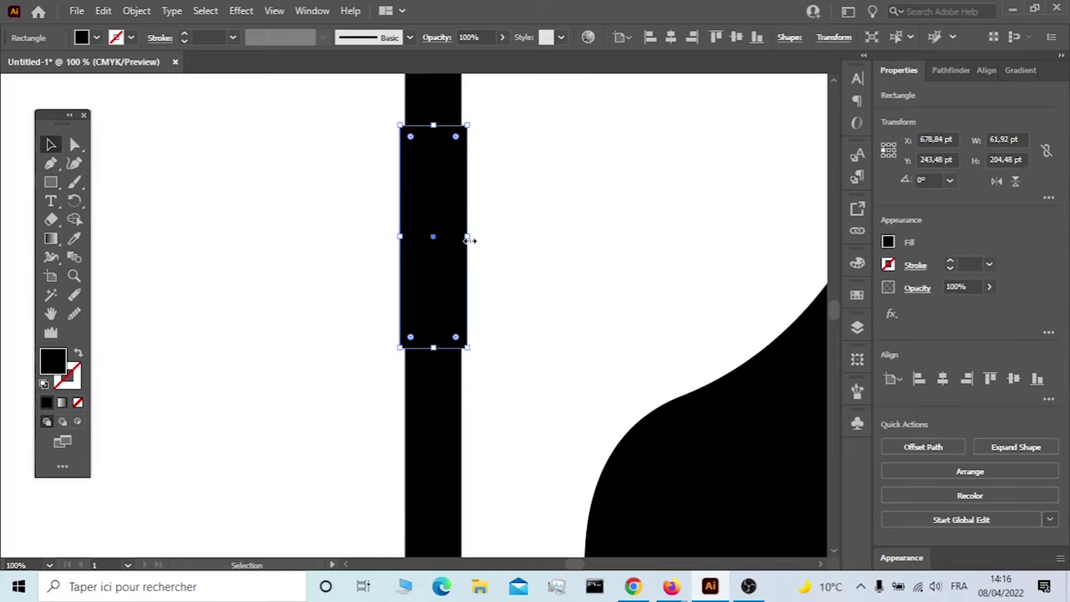
drag(468, 240, 461, 270)
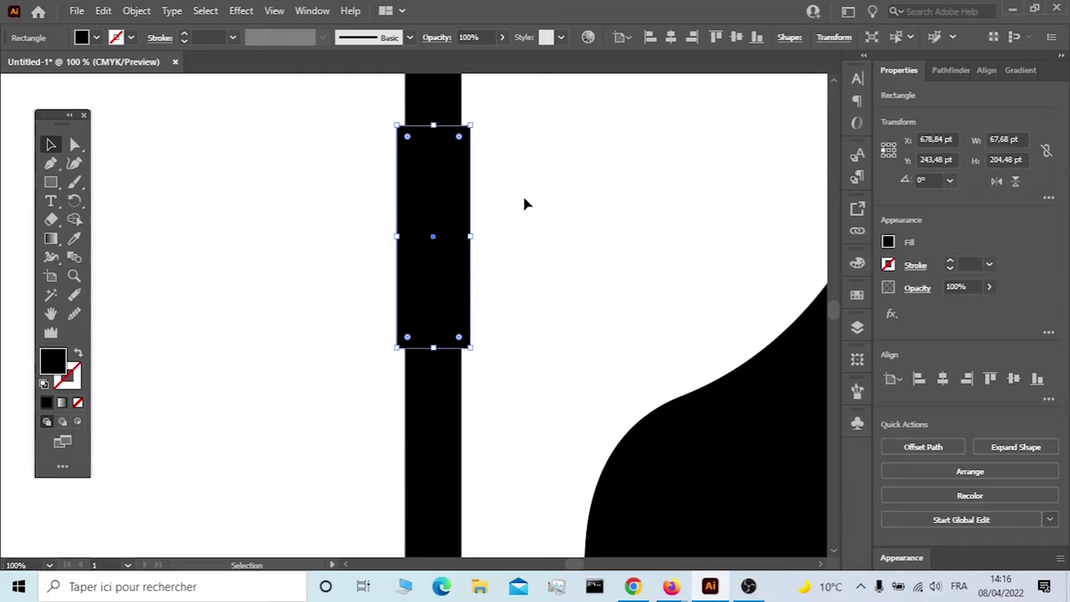
click(478, 311)
click(50, 183)
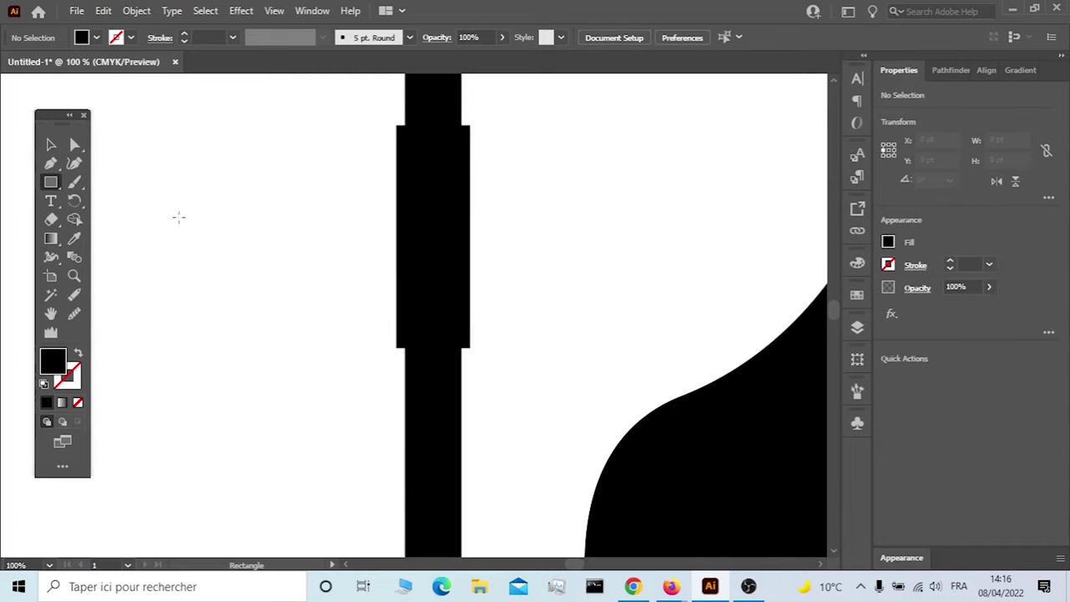
- Draw a wider base block over the lower part of the minaret bar
scroll(484, 292, down, 1)
scroll(483, 289, down, 1)
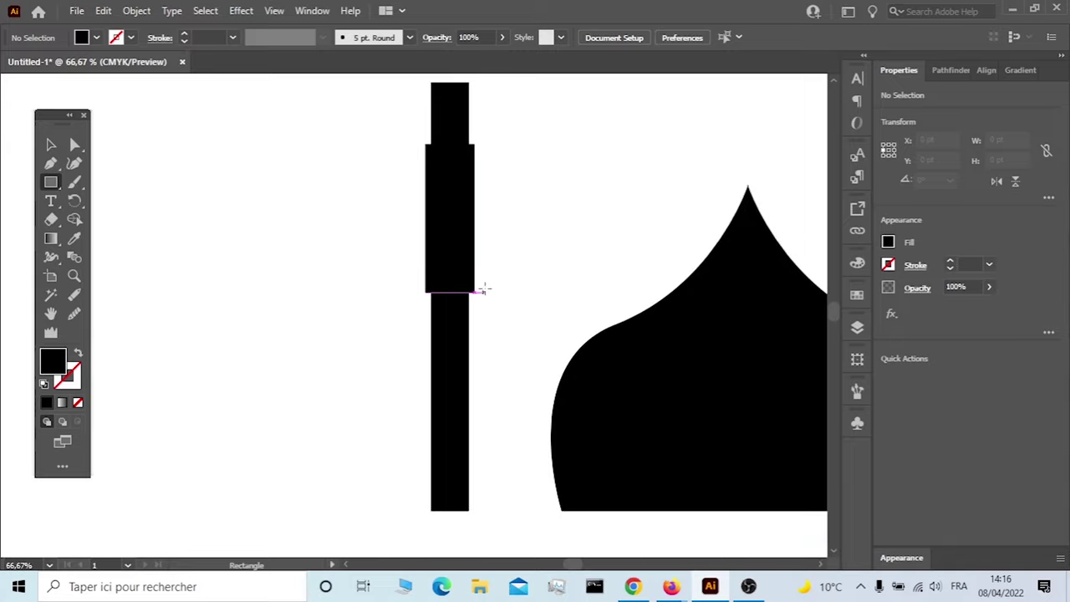
drag(480, 283, 417, 512)
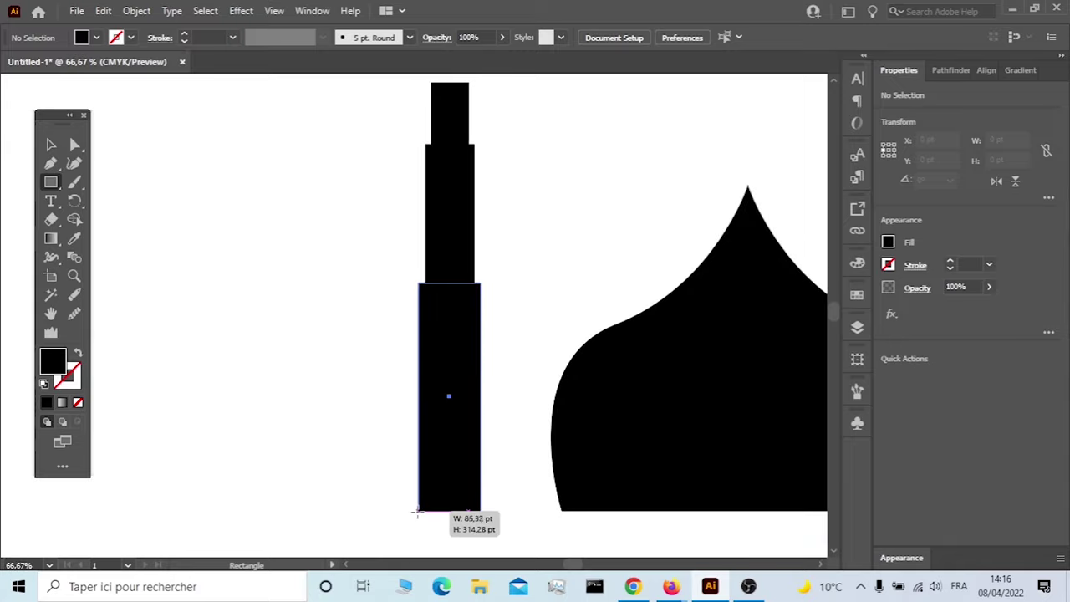
drag(416, 512, 416, 512)
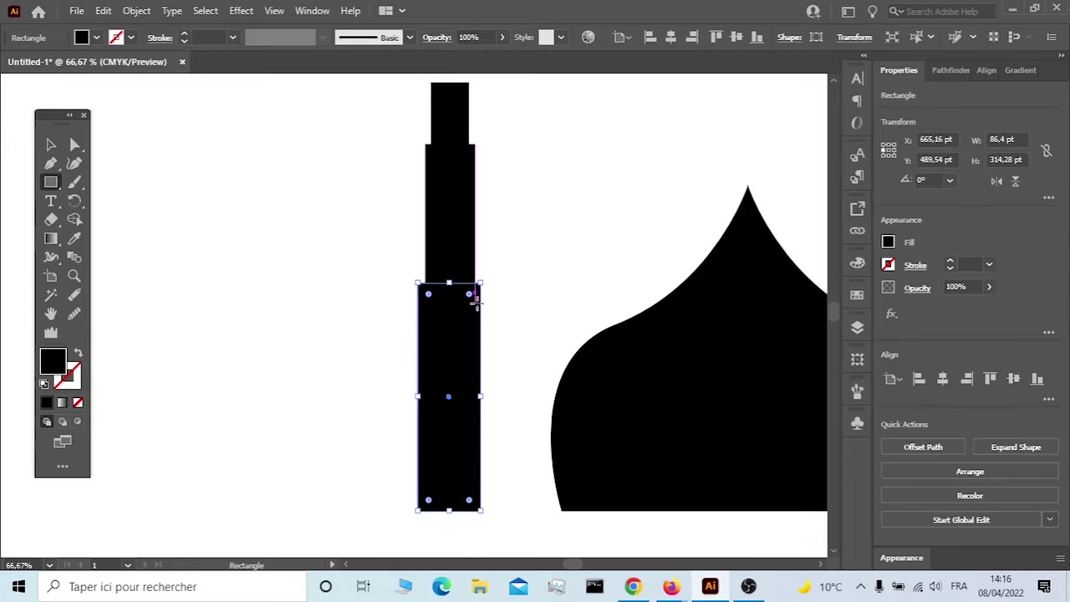
key(v)
click(275, 222)
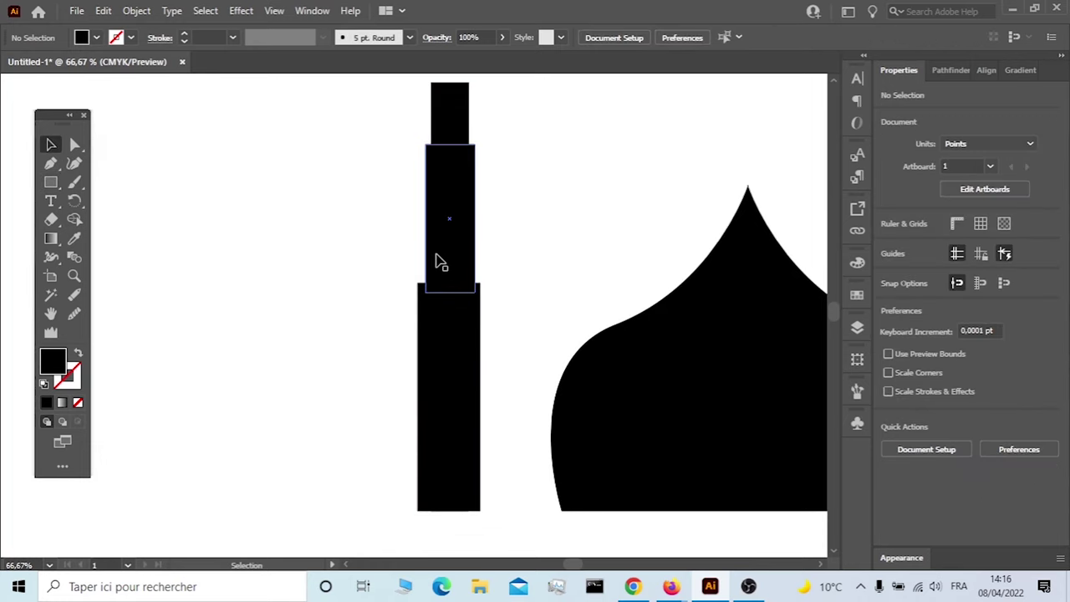
- Stretch the thin top bar of the minaret upward
scroll(469, 255, down, 1)
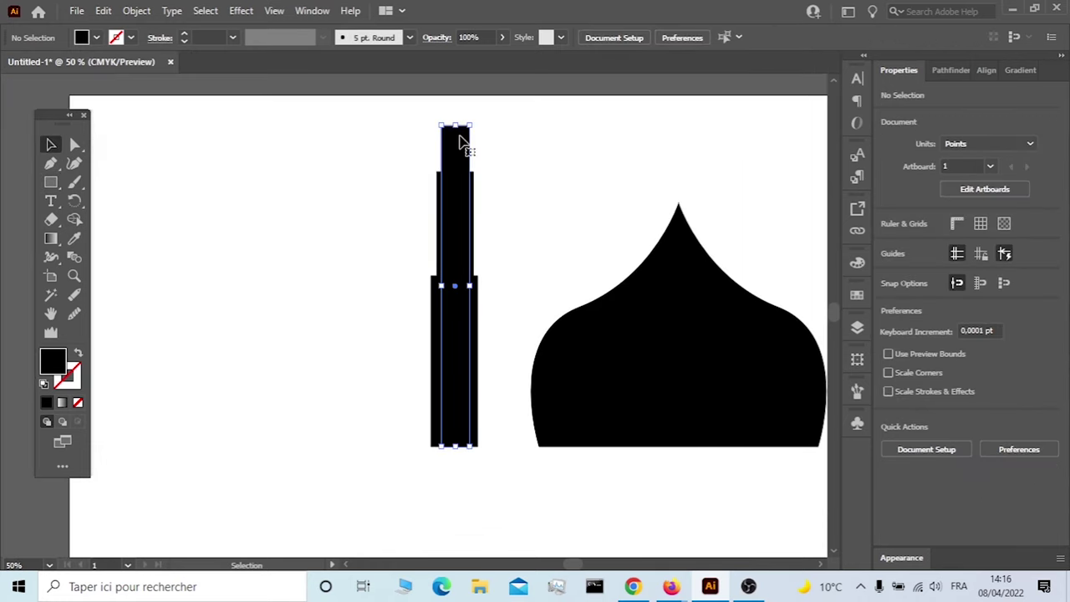
click(460, 133)
drag(456, 124, 456, 112)
click(534, 211)
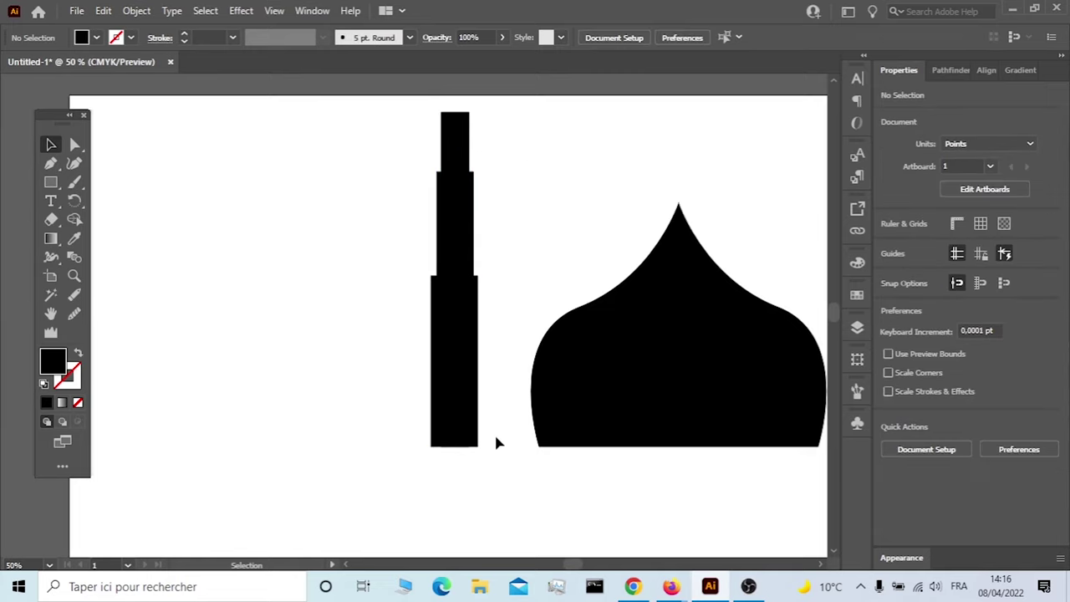
- Marquee-select the stacked minaret rectangles and align them in the Properties panel
drag(495, 465, 396, 110)
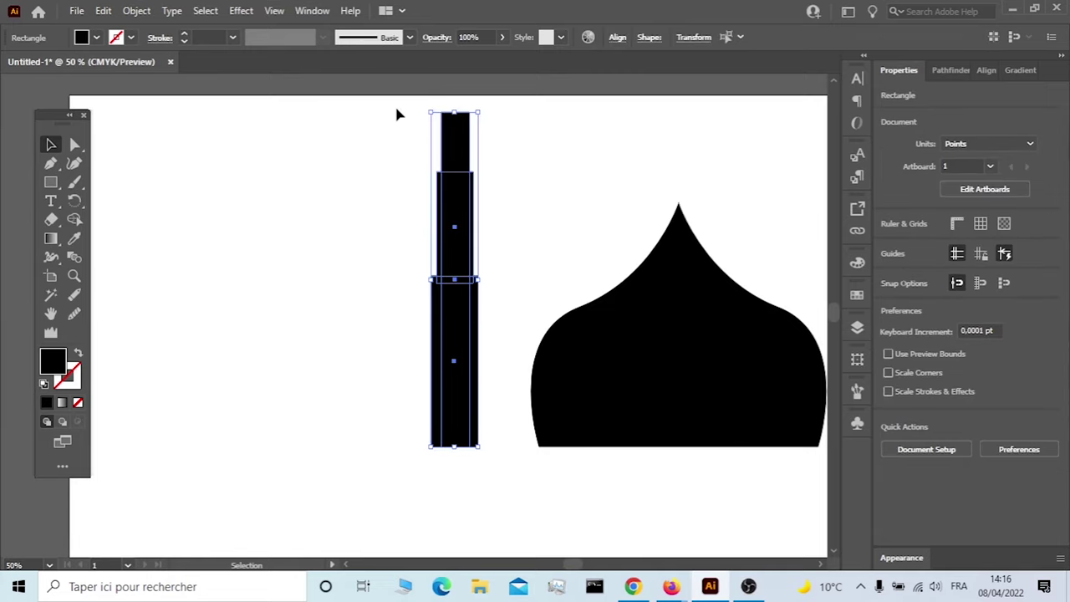
click(943, 380)
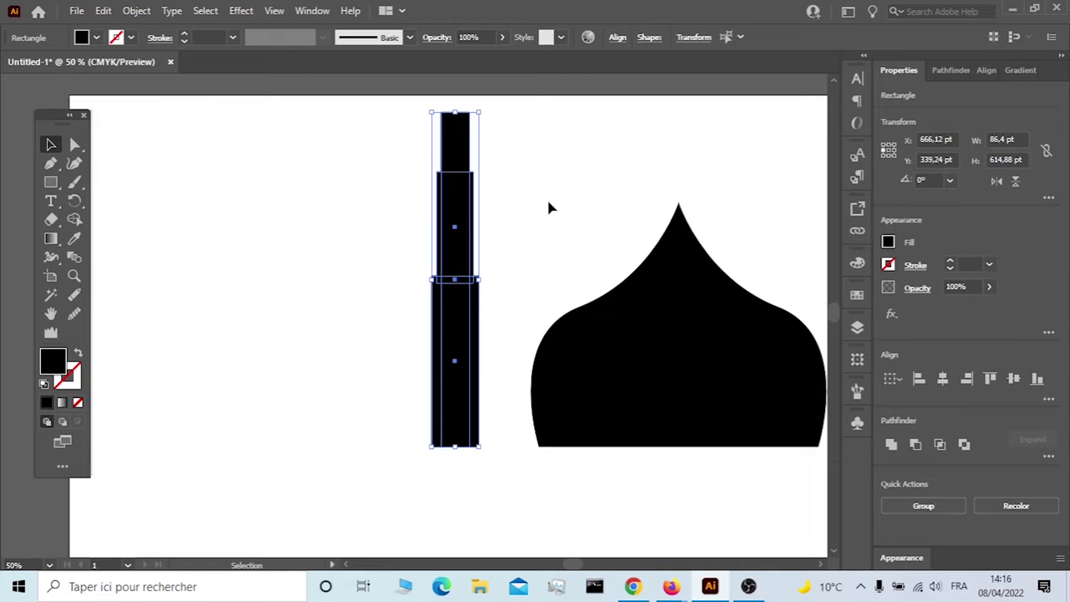
scroll(530, 245, down, 1)
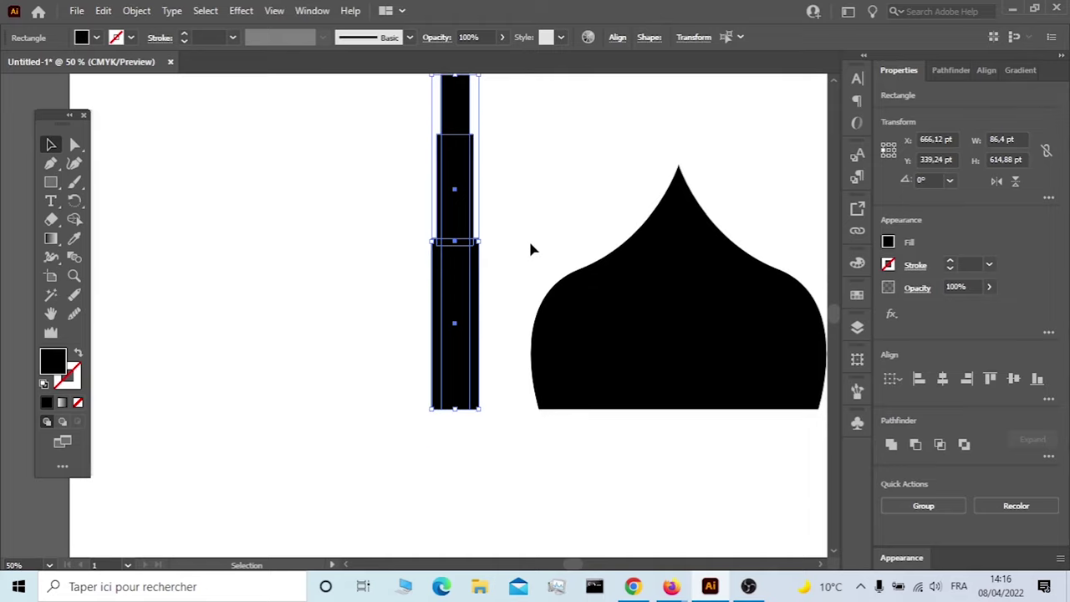
scroll(519, 236, up, 3)
click(509, 230)
alt+scroll(502, 268, up, 1)
alt+scroll(468, 296, up, 1)
- Draw a thin cap bar across the top of the minaret
scroll(443, 316, up, 1)
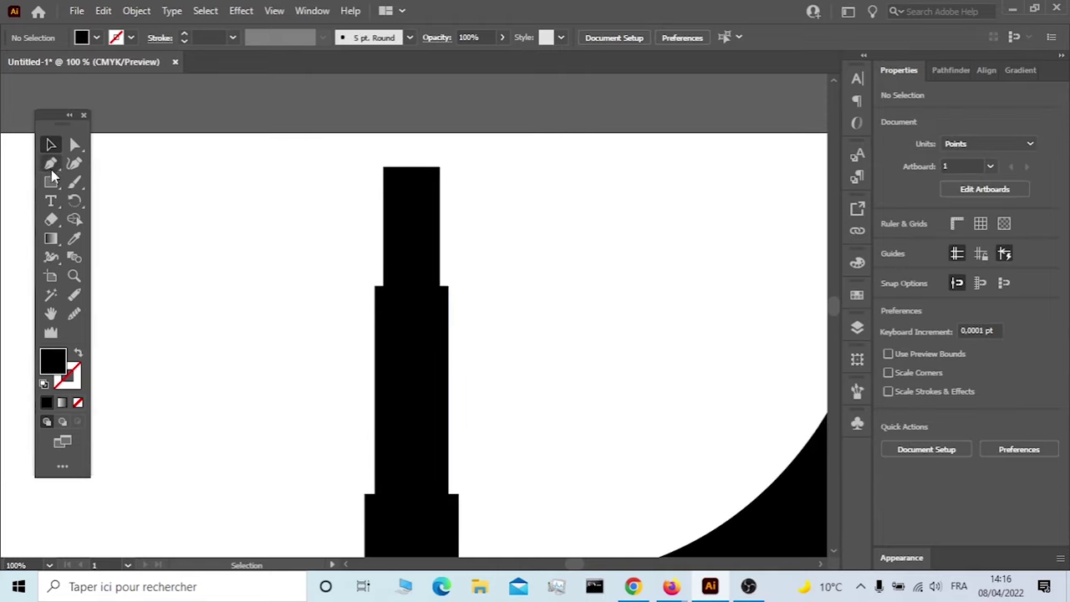
key(m)
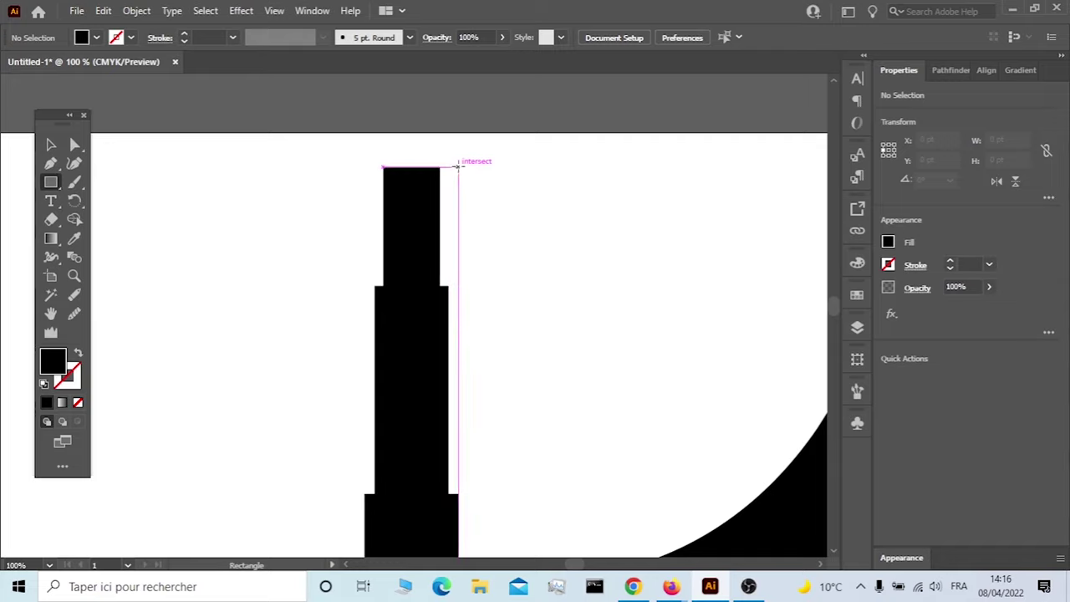
drag(456, 166, 364, 151)
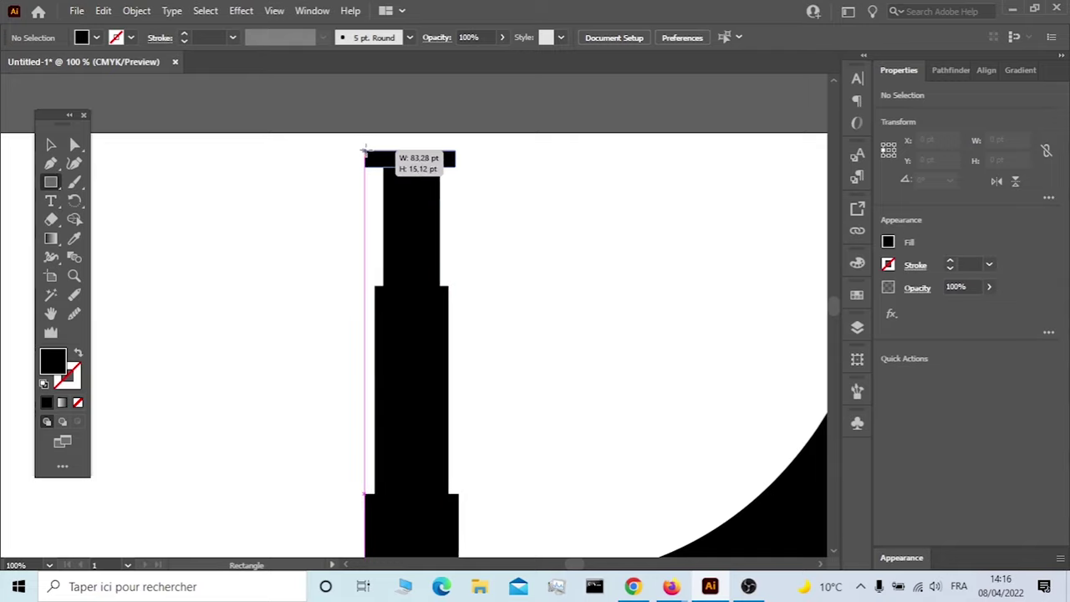
drag(365, 152, 364, 151)
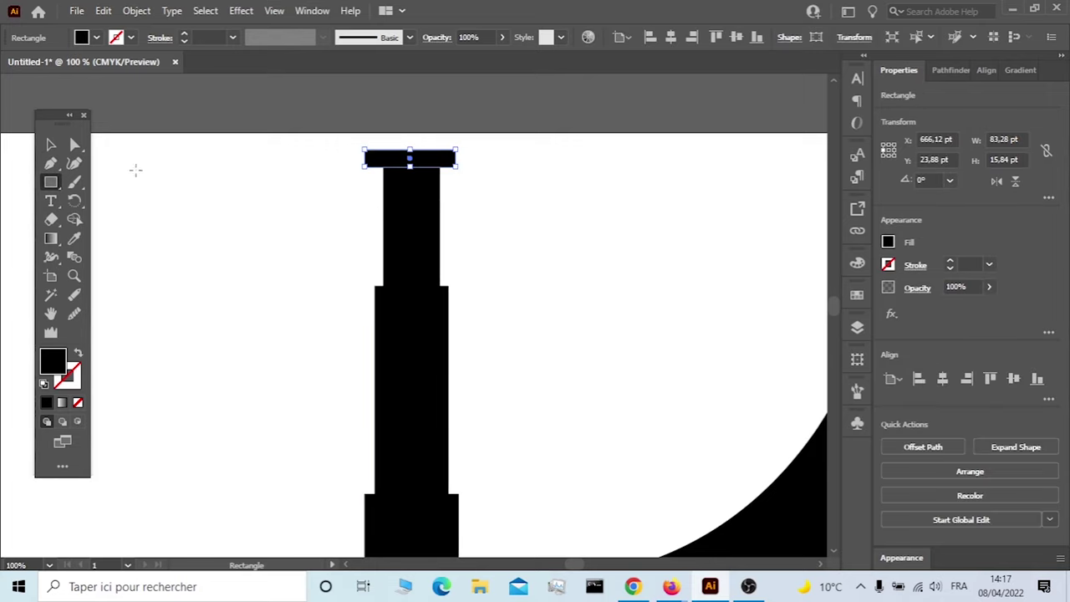
click(52, 145)
- Resize the cap bar and centre it horizontally over the minaret stem
scroll(455, 159, up, 1)
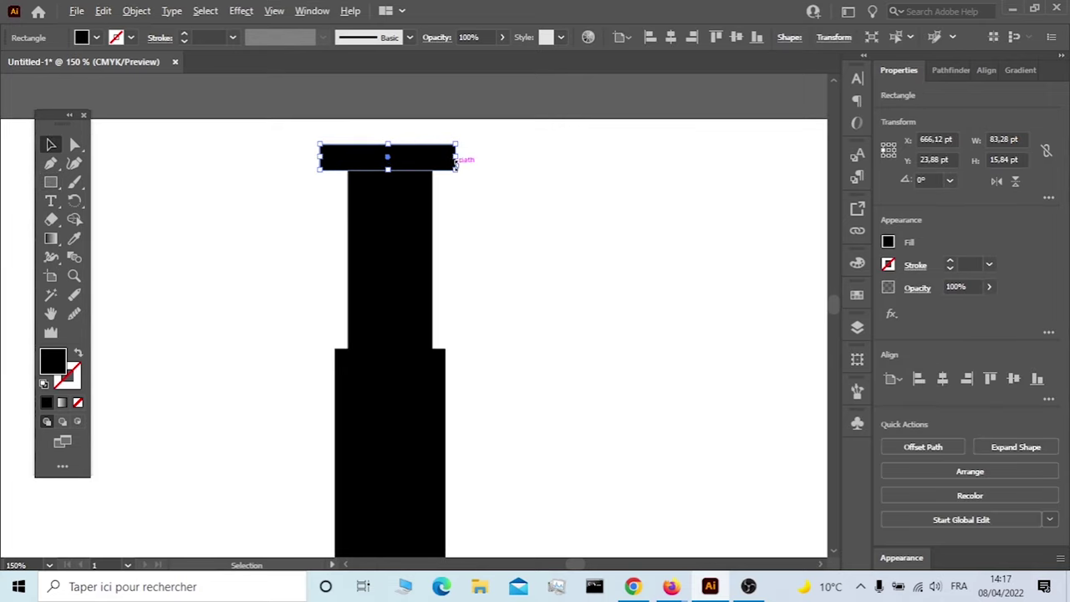
drag(457, 159, 495, 160)
scroll(492, 163, down, 1)
scroll(492, 167, down, 3)
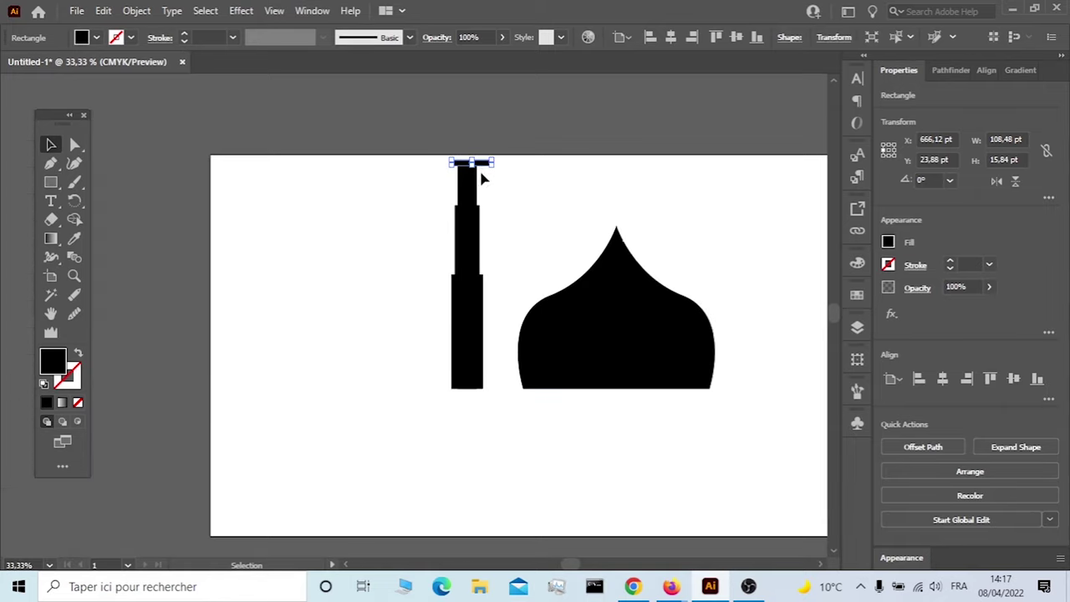
scroll(482, 178, up, 3)
scroll(493, 194, up, 1)
mouse_move(508, 197)
mouse_down()
mouse_move(477, 198)
mouse_move(377, 265)
mouse_up()
click(537, 199)
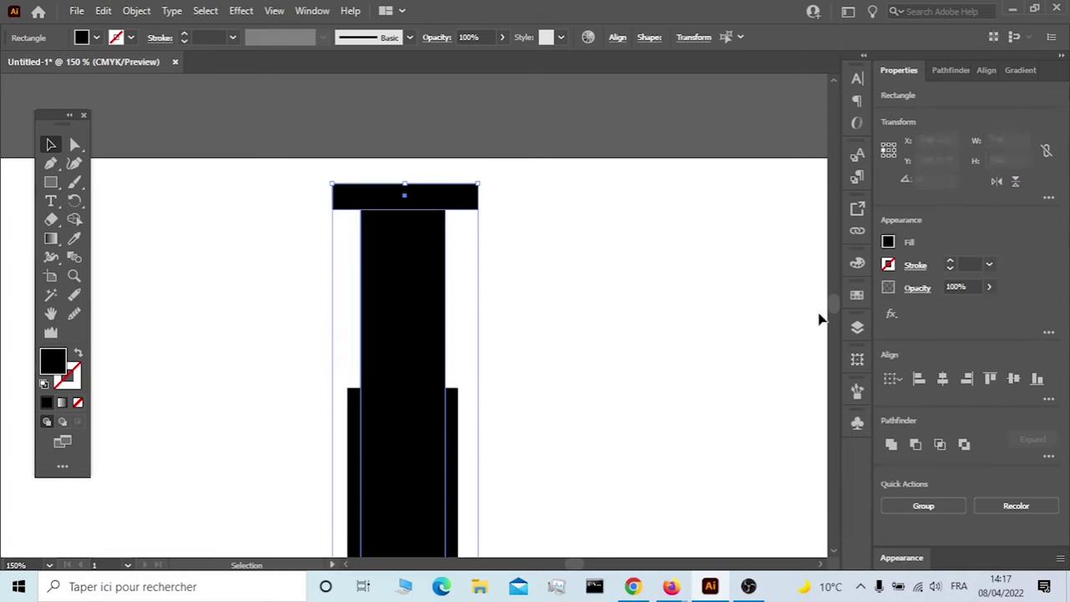
click(944, 378)
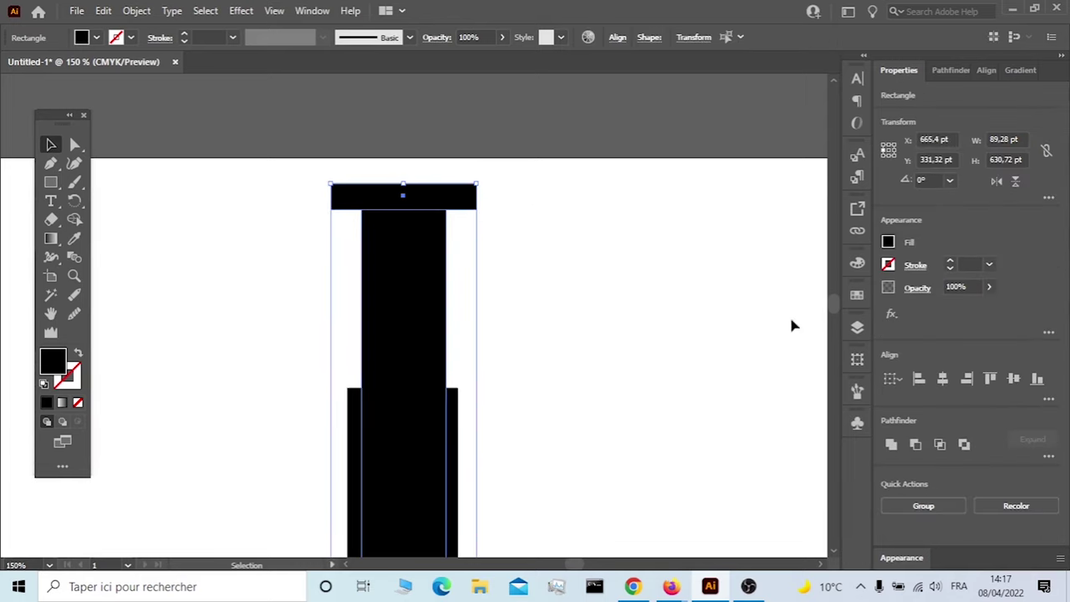
click(664, 318)
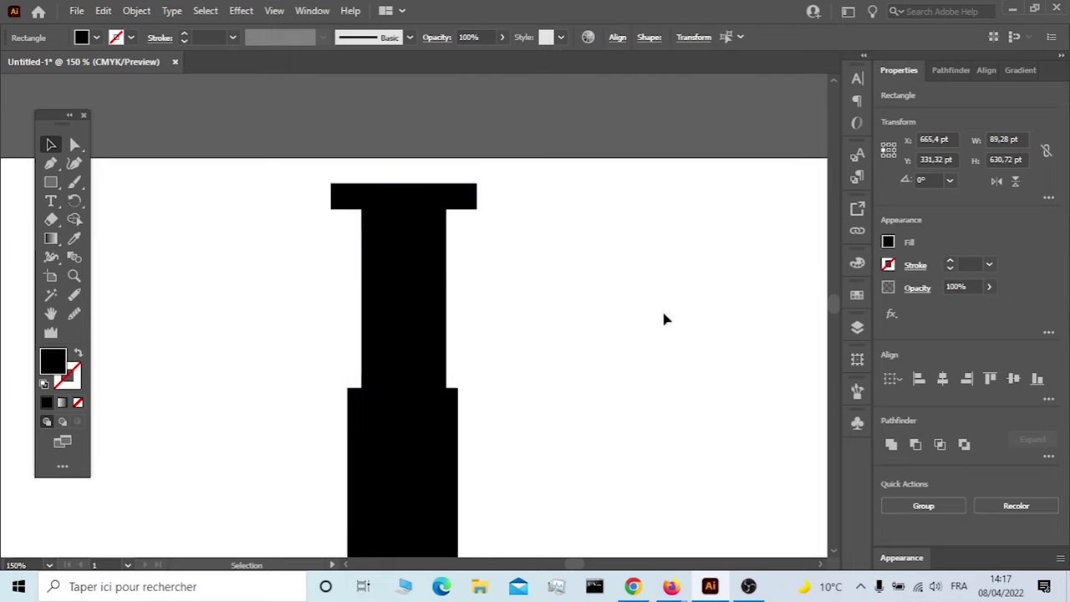
- Copy the cap bar down to both stem joints as ledges and widen the lower ledge
click(437, 206)
drag(439, 203, 440, 383)
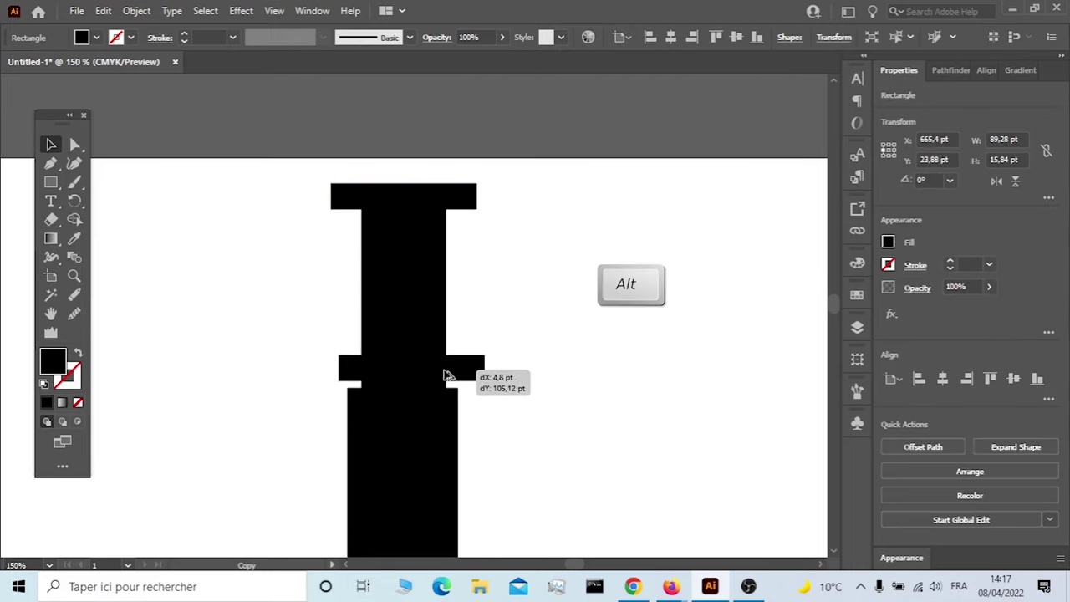
scroll(543, 269, down, 5)
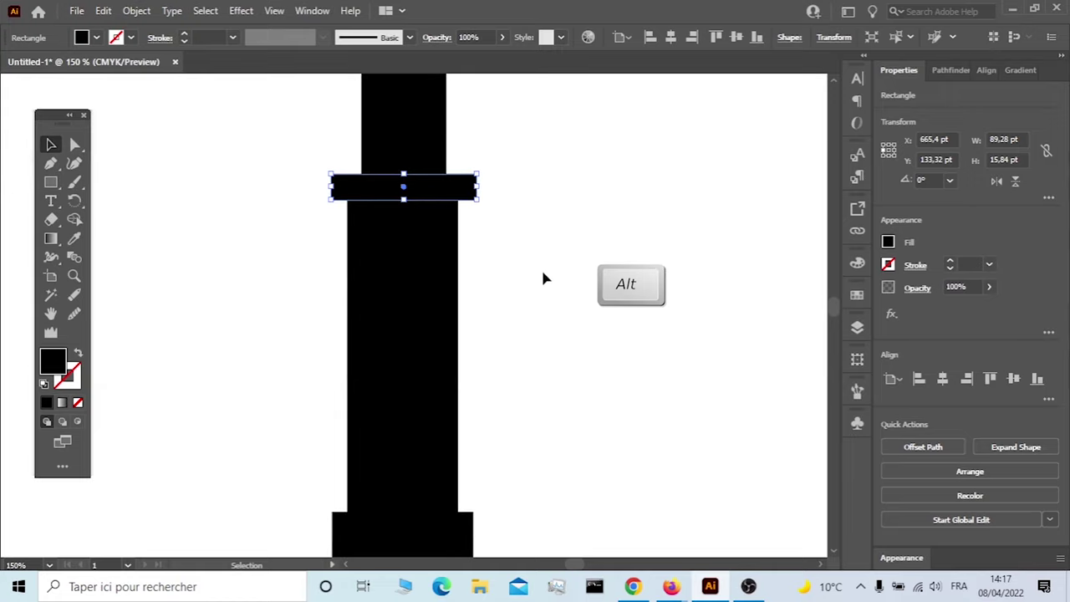
drag(435, 192, 435, 506)
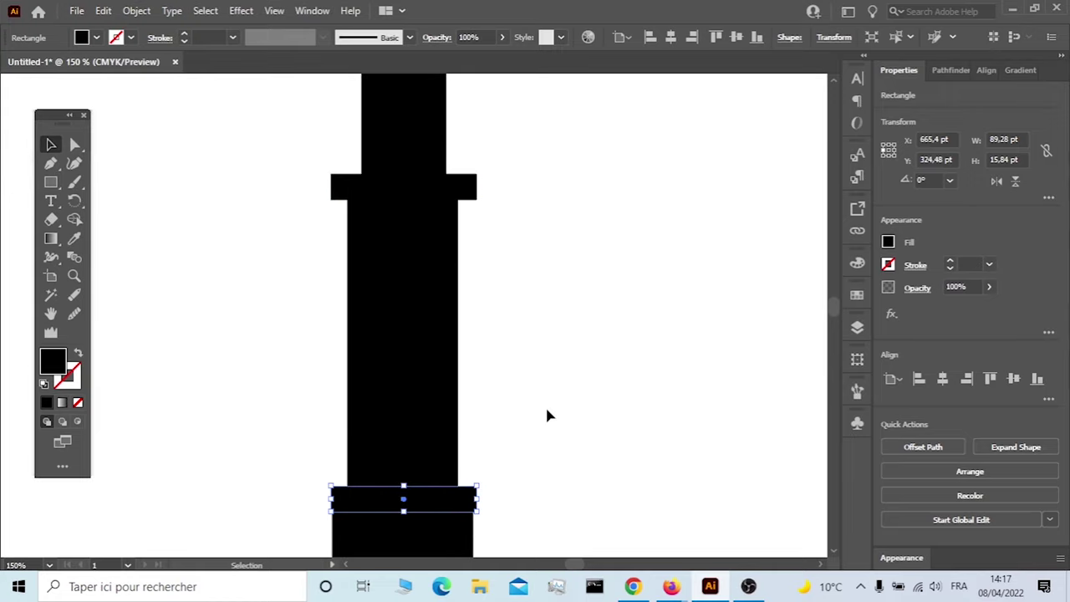
scroll(545, 405, down, 3)
scroll(546, 413, up, 5)
scroll(484, 475, down, 1)
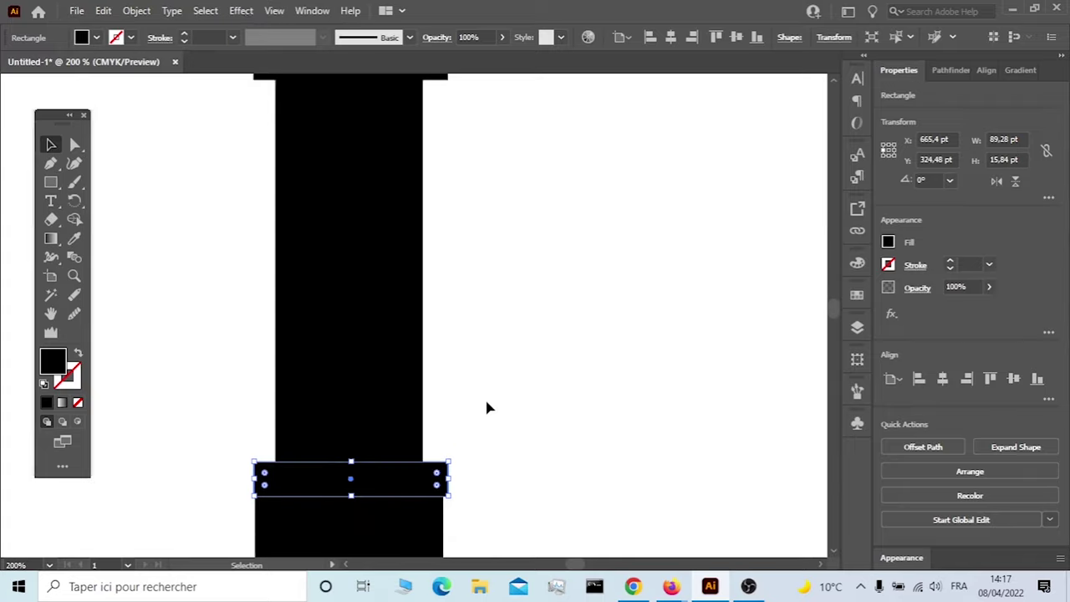
scroll(489, 407, down, 2)
drag(448, 389, 460, 388)
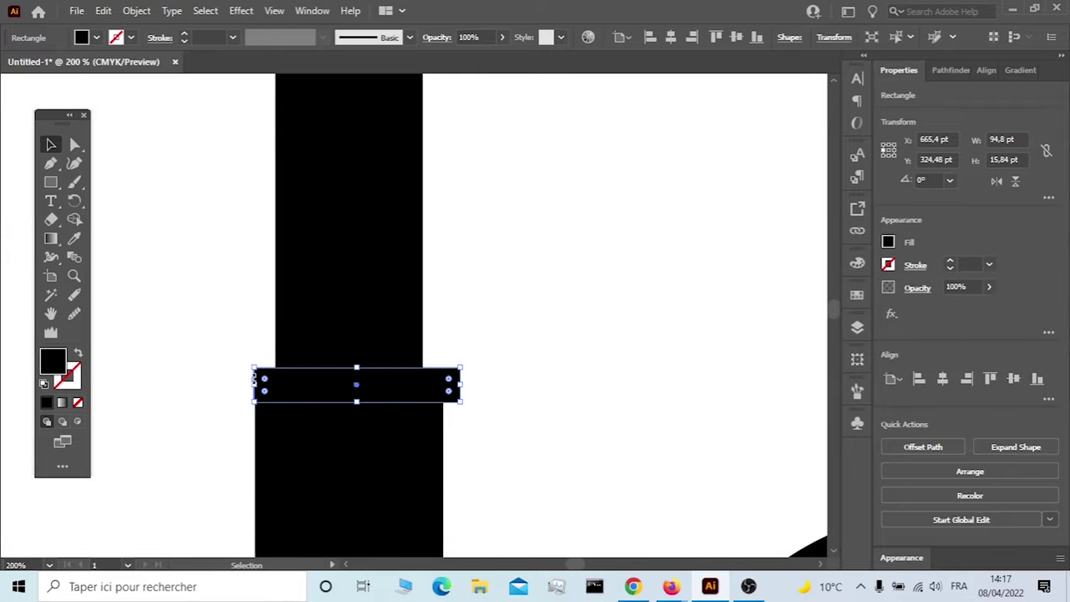
drag(254, 383, 239, 383)
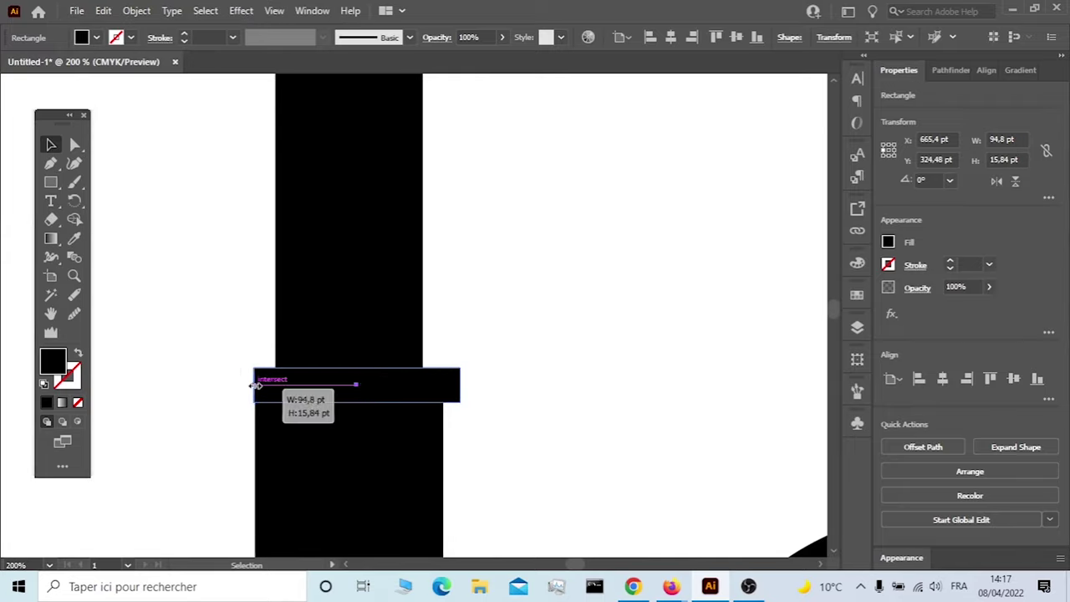
click(546, 241)
scroll(546, 241, down, 4)
- Select all minaret rectangles and align them to a common horizontal centre
drag(517, 282, 461, 413)
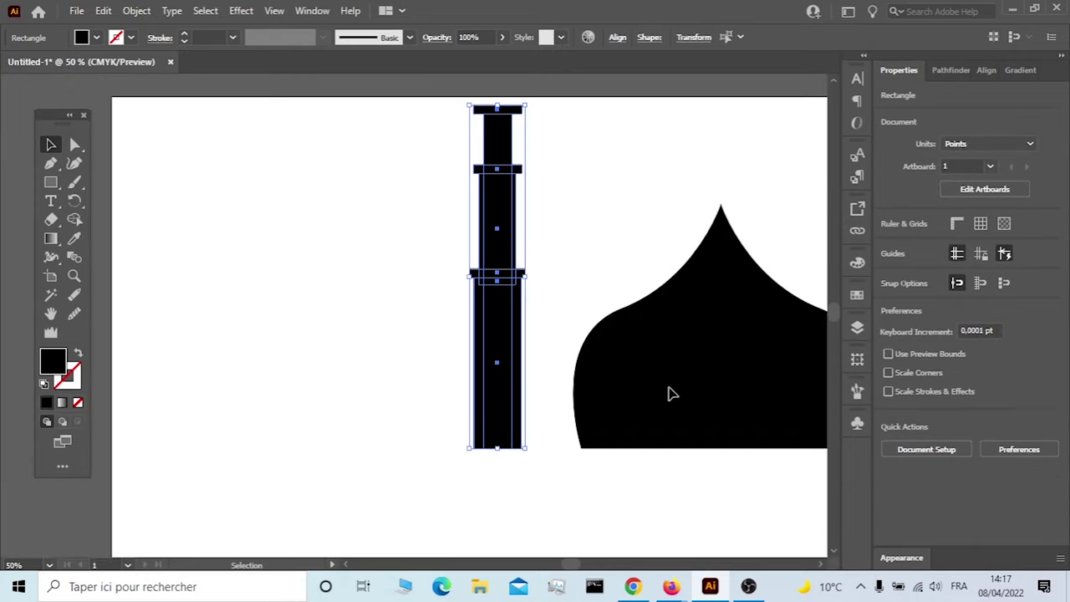
click(942, 378)
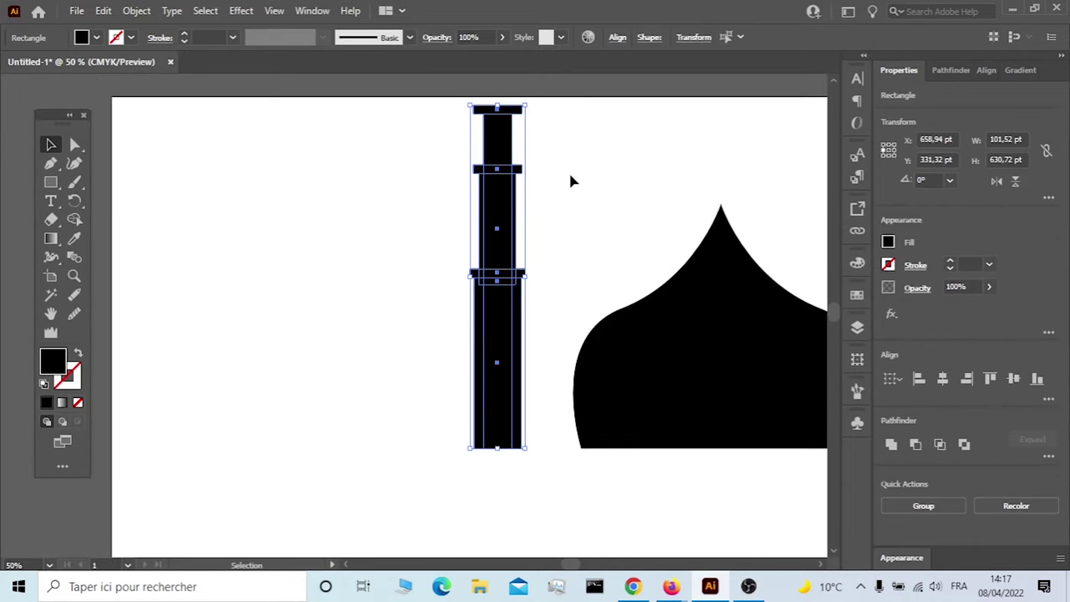
scroll(567, 172, up, 1)
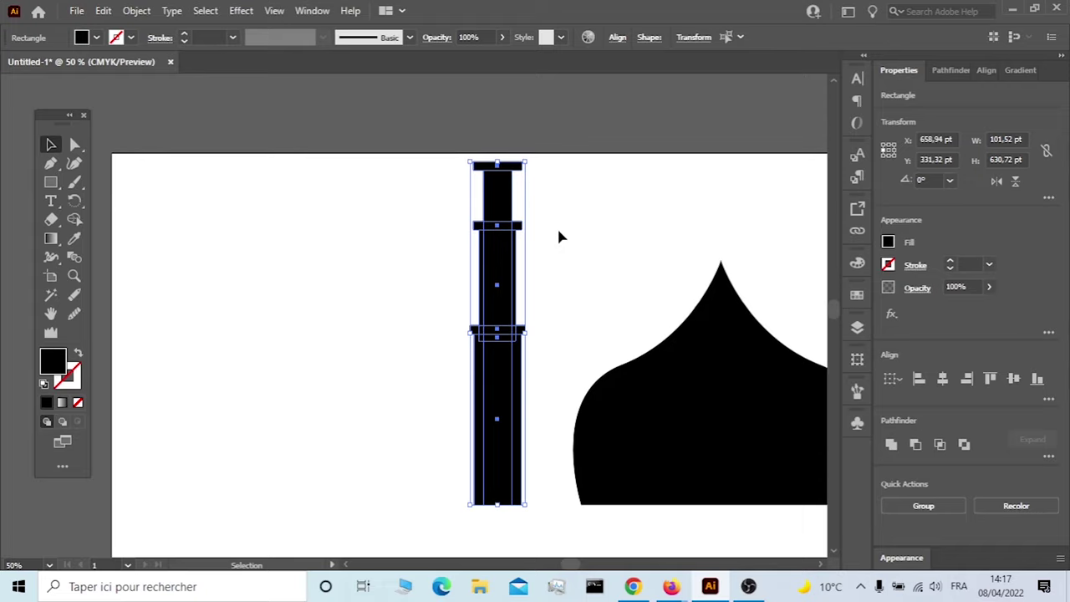
click(557, 227)
scroll(557, 227, up, 3)
scroll(557, 237, up, 3)
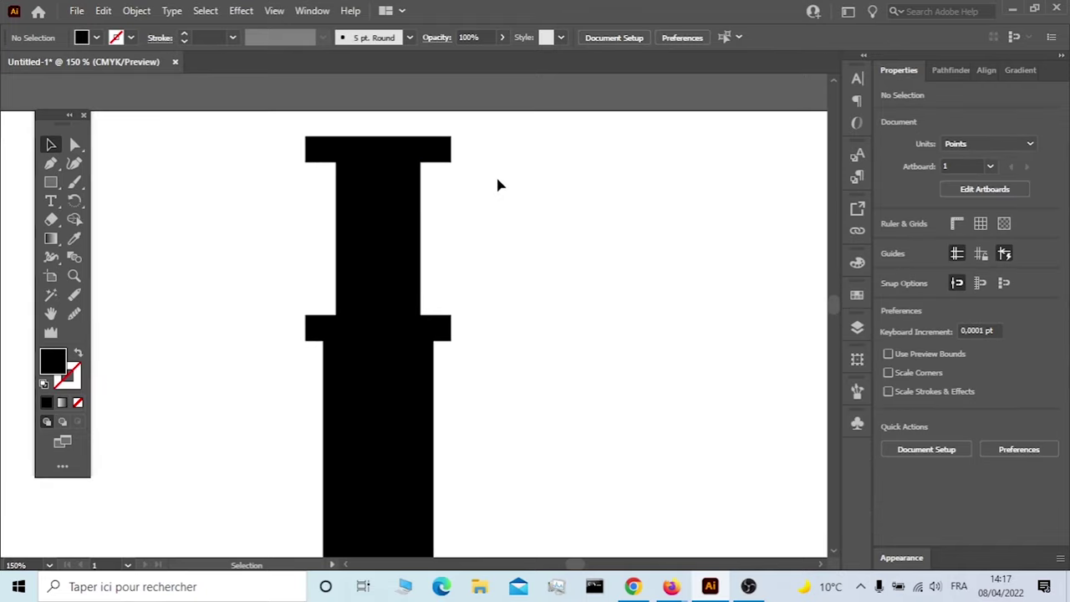
- Unite every minaret piece, cap and ledges included, into one shape
click(75, 145)
click(423, 161)
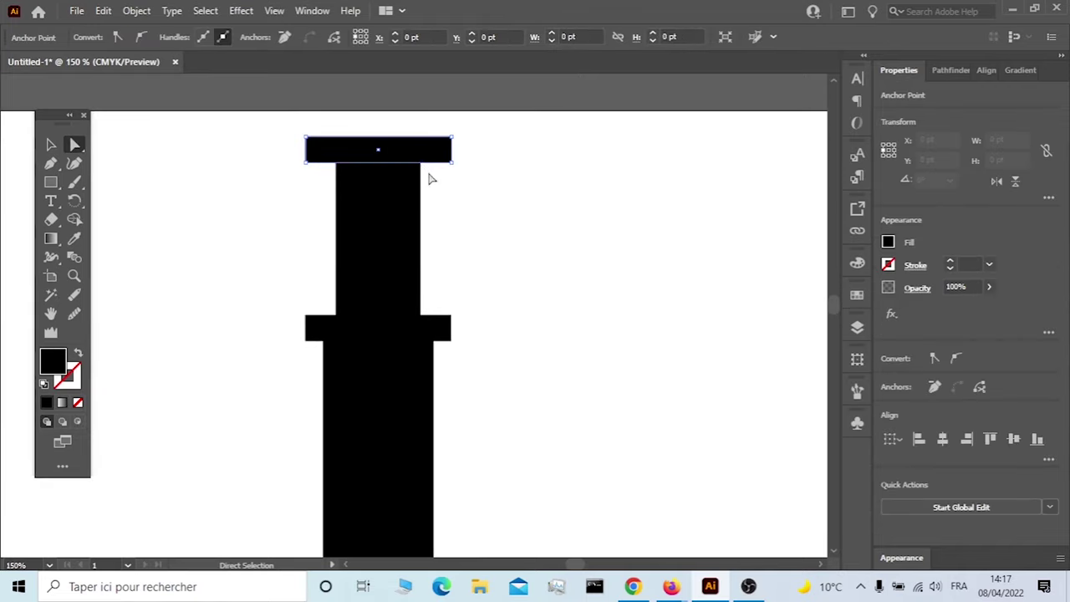
scroll(473, 176, down, 3)
click(519, 211)
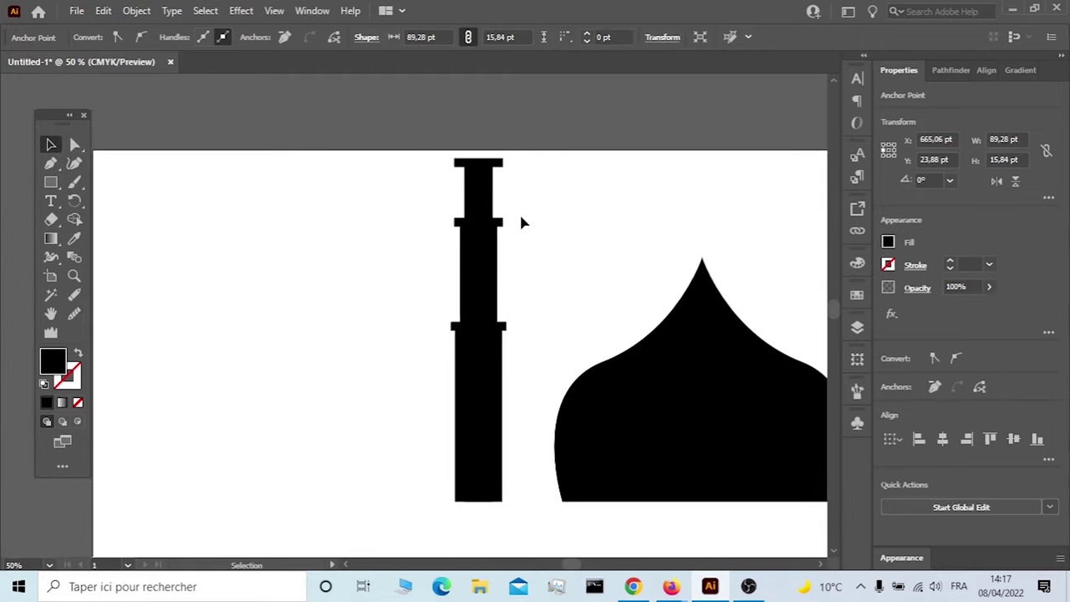
key(v)
drag(505, 234, 407, 507)
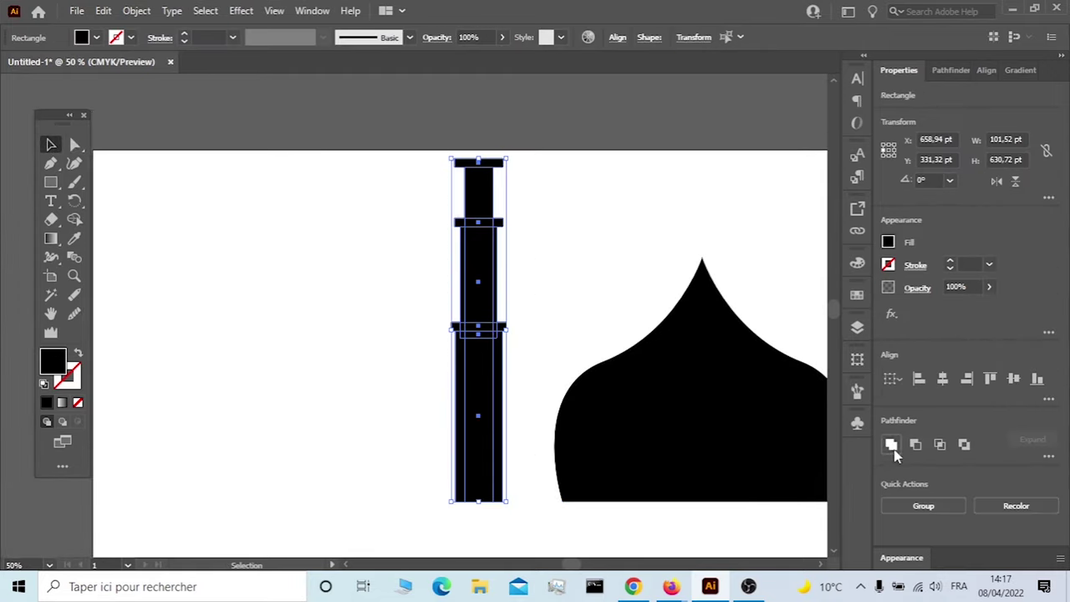
click(891, 444)
scroll(462, 232, up, 3)
- Round both inner corners beneath the minaret's top cap
click(75, 145)
click(544, 133)
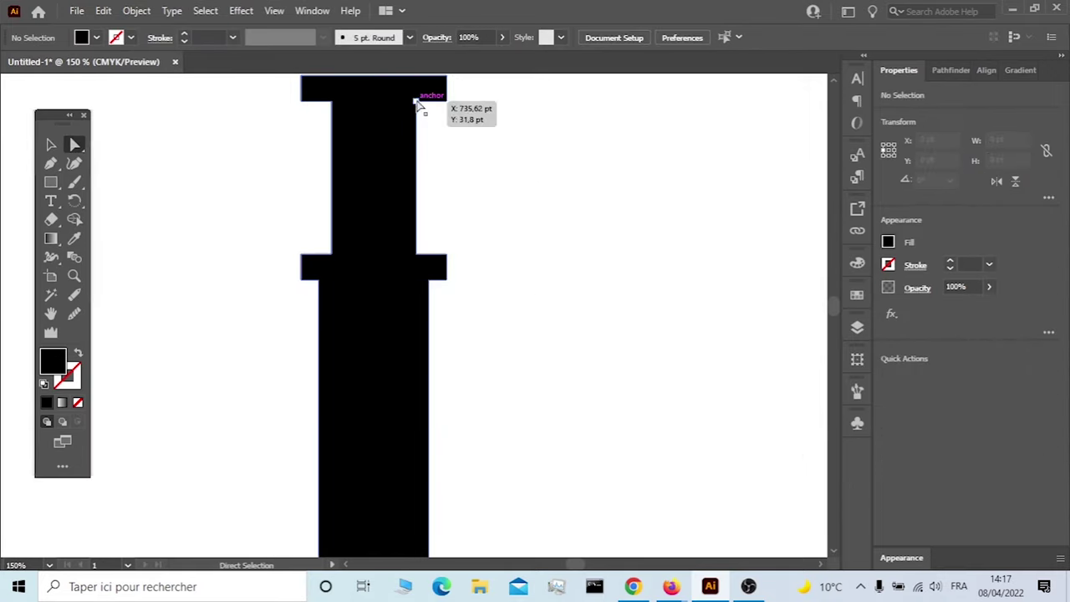
click(416, 101)
drag(429, 119, 574, 232)
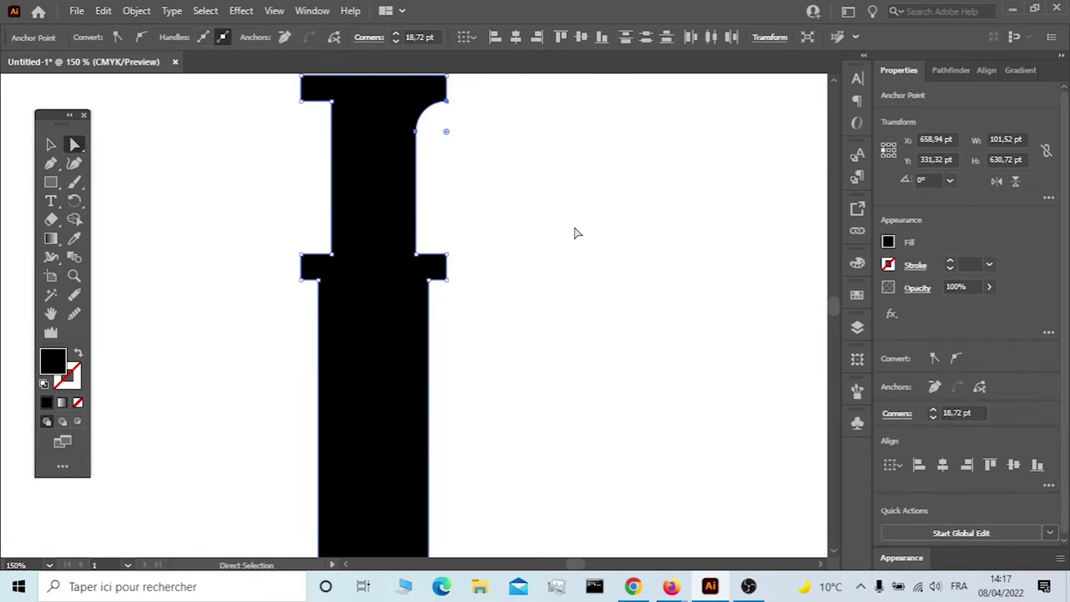
scroll(351, 152, up, 1)
click(332, 138)
drag(322, 147, 302, 168)
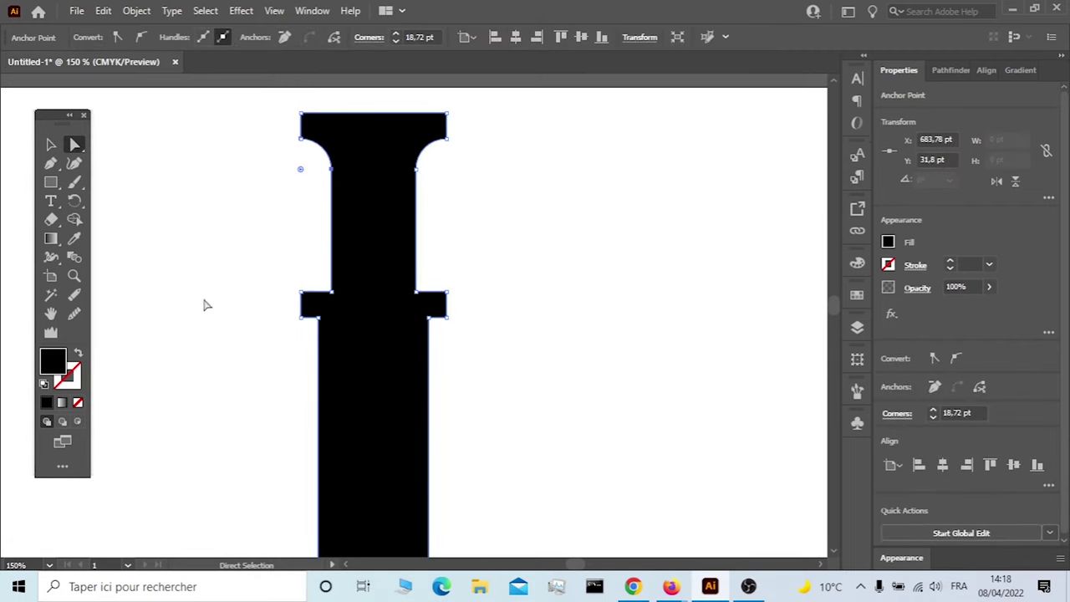
- Round the inner corners beneath the upper and lower ledges into curved brackets
drag(317, 329, 244, 382)
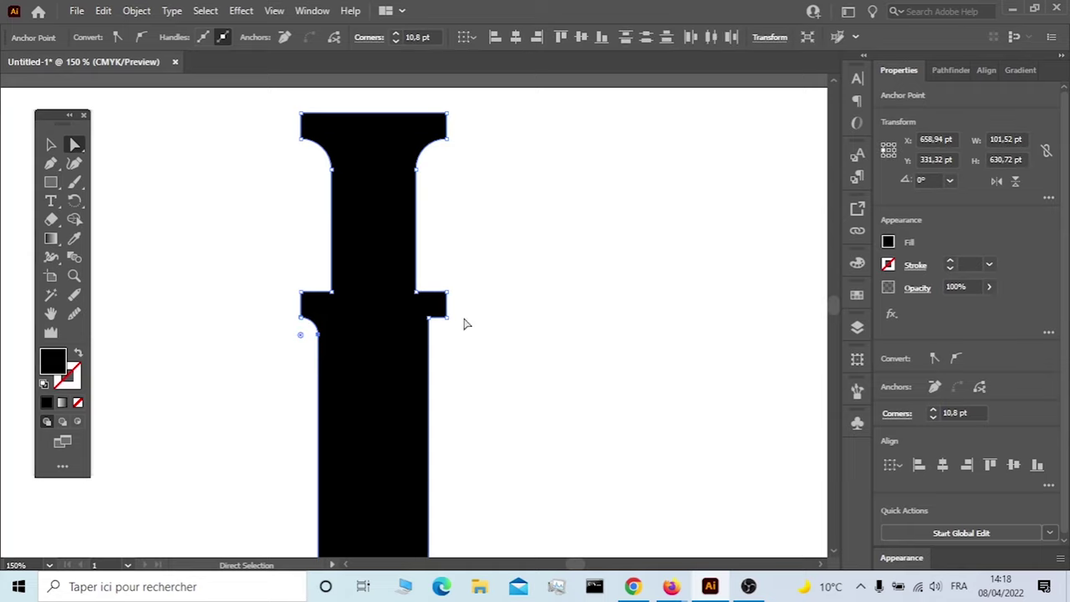
click(428, 318)
drag(439, 329, 635, 449)
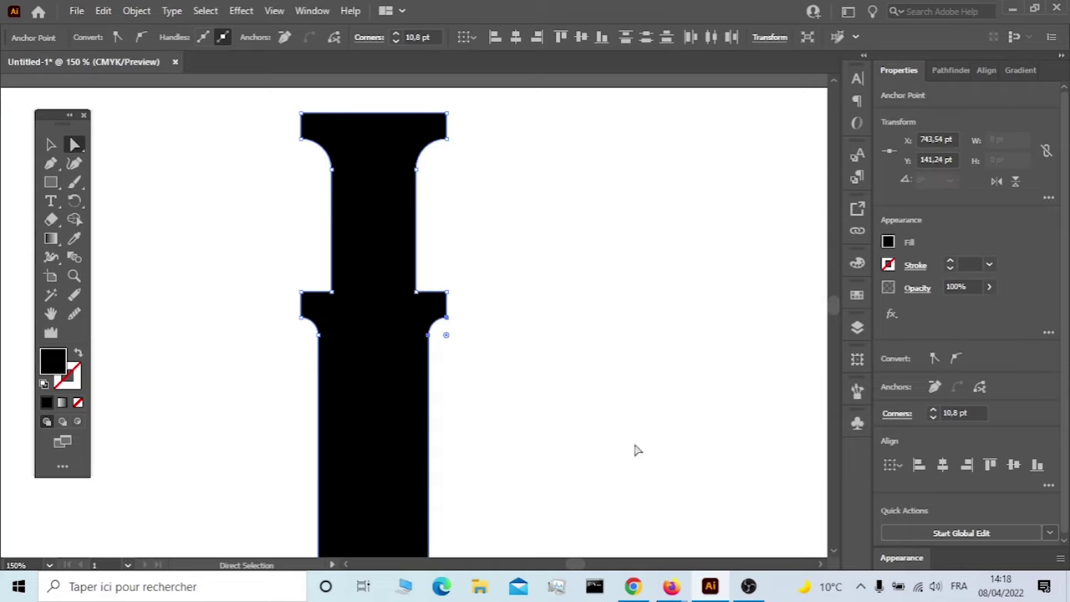
scroll(429, 401, down, 3)
scroll(454, 441, down, 2)
click(444, 422)
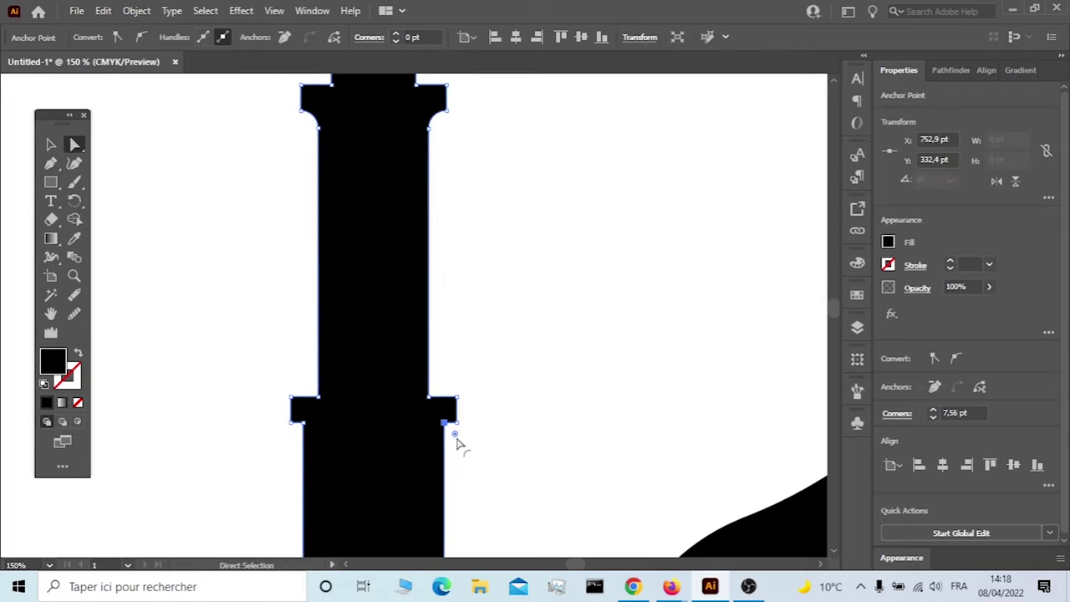
click(302, 422)
drag(293, 429, 201, 439)
click(219, 296)
scroll(224, 298, down, 2)
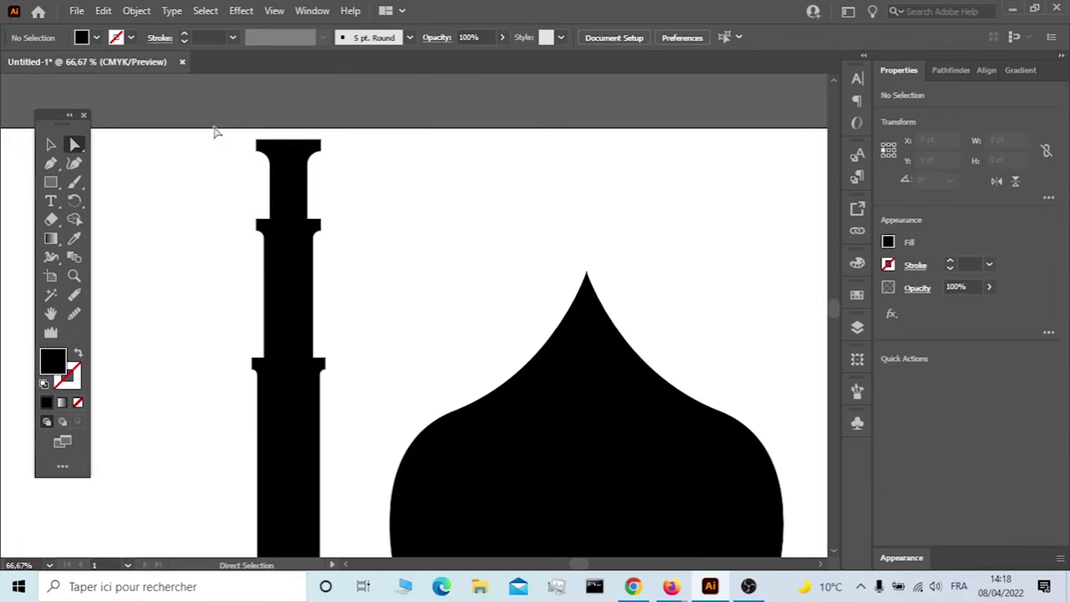
- Draw a thin tall bar beside the minaret and duplicate it just to its left
click(53, 183)
drag(216, 261, 205, 374)
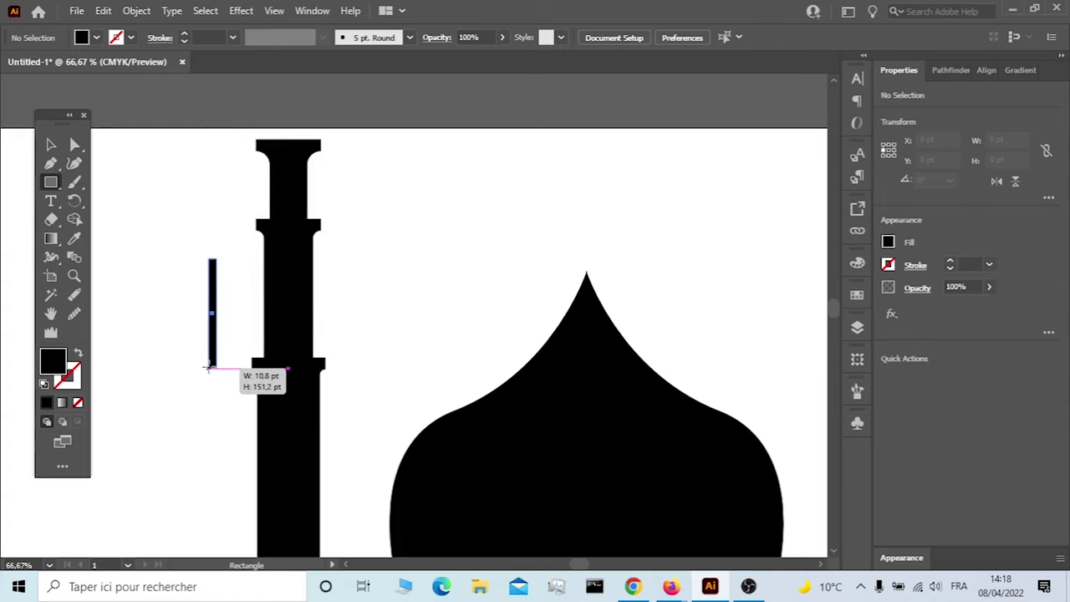
click(50, 145)
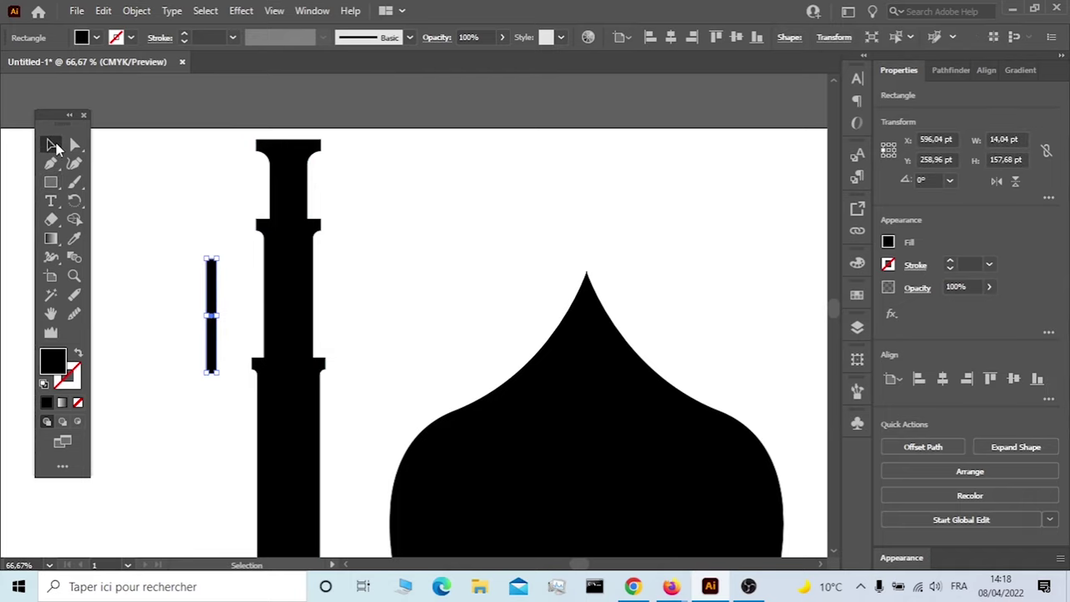
alt+scroll(198, 149, up, 2)
scroll(218, 315, down, 3)
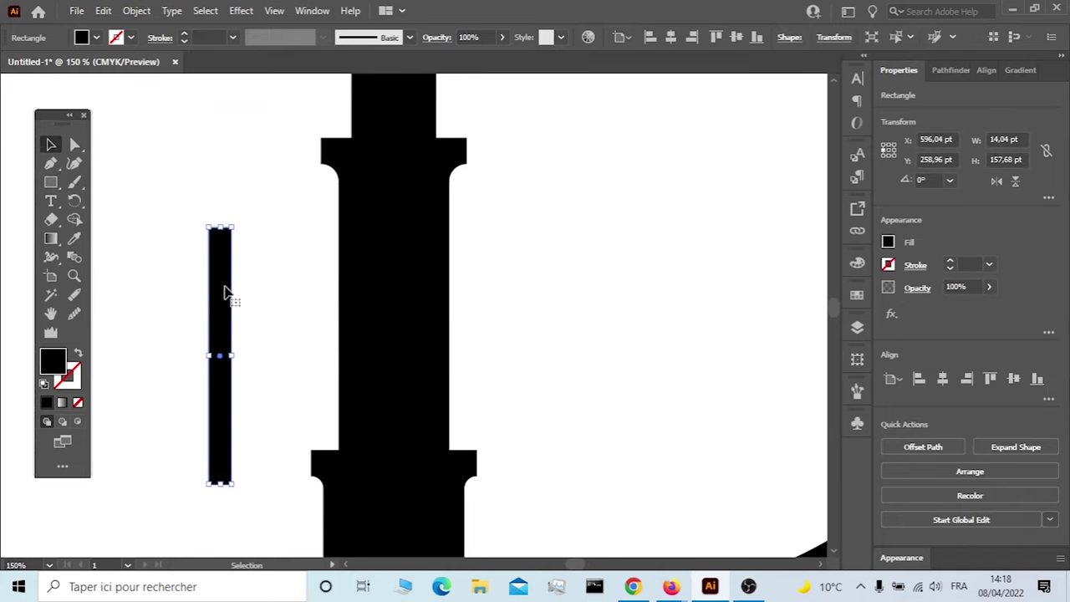
drag(219, 347, 254, 310)
key(alt)
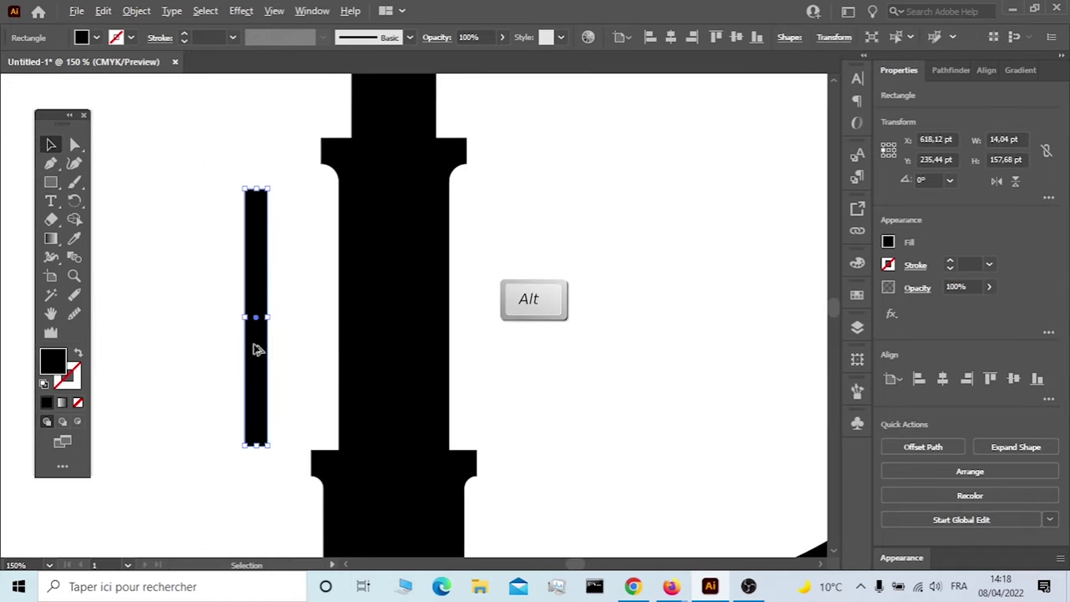
drag(258, 349, 220, 350)
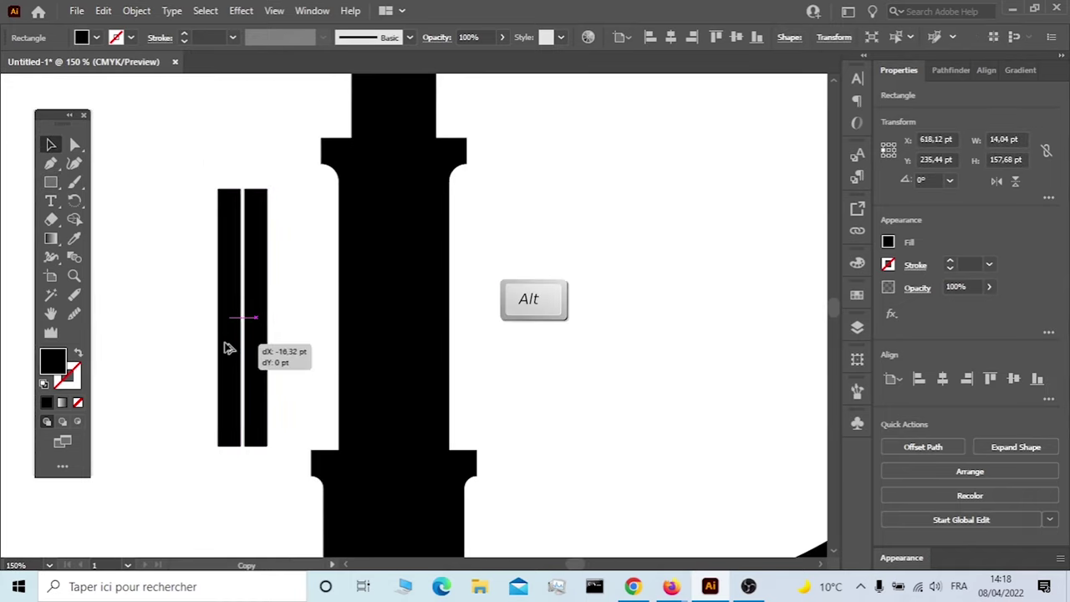
- Fully round both bars' corners, move the pair up-left, and copy a second pair
click(293, 233)
drag(271, 292, 112, 172)
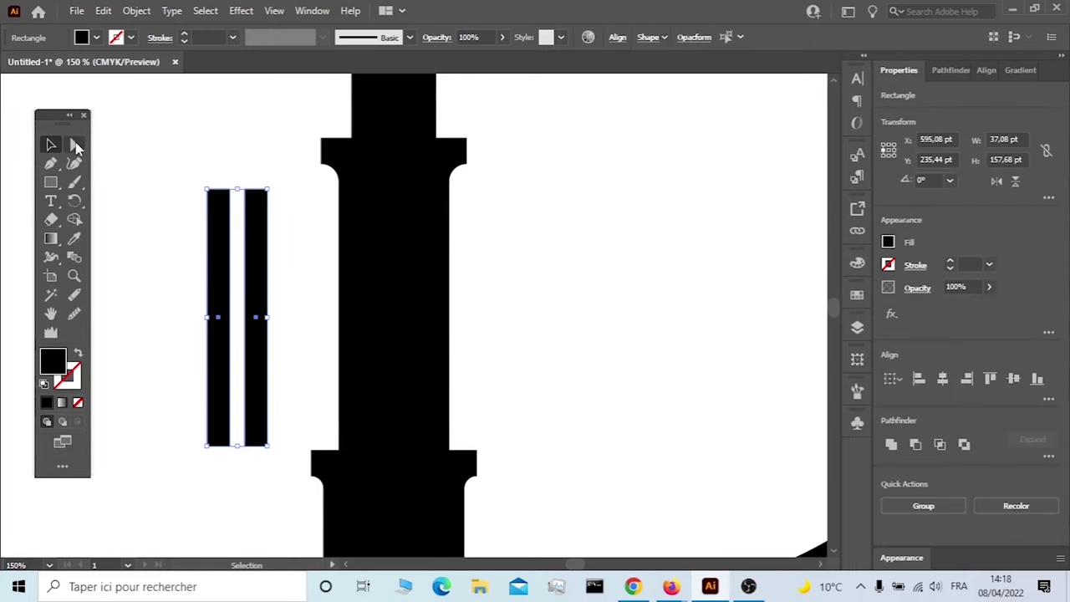
click(75, 146)
drag(259, 205, 249, 358)
click(50, 145)
scroll(173, 241, down, 2)
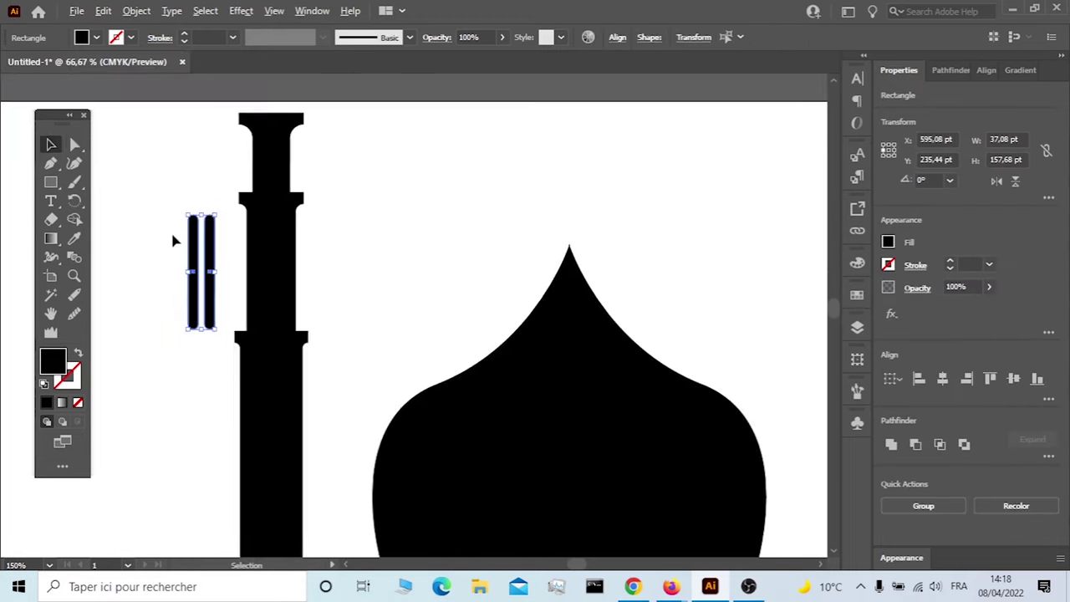
drag(193, 265, 142, 174)
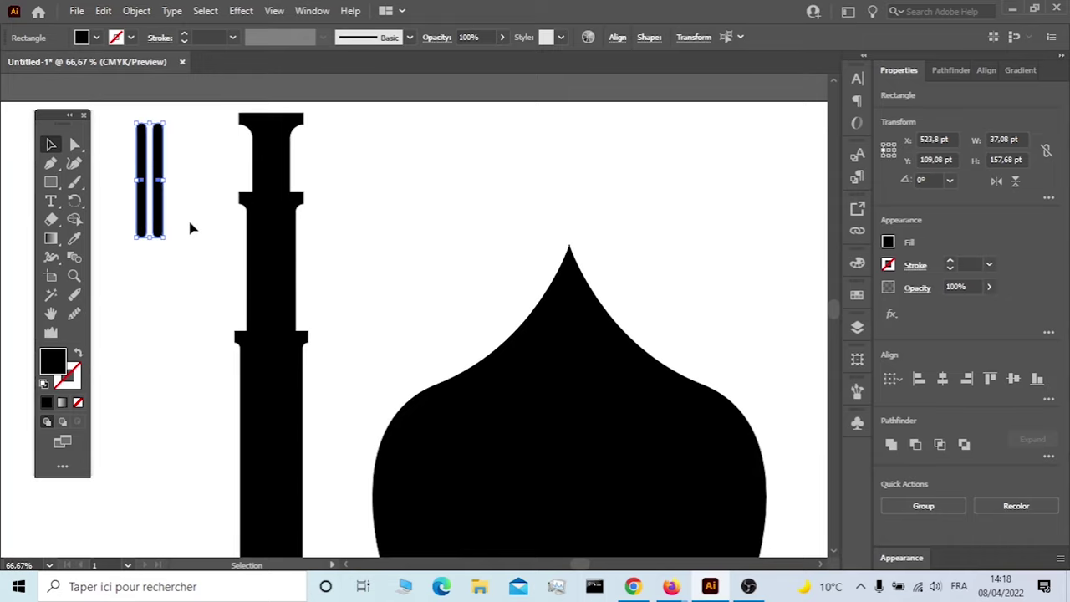
scroll(188, 222, down, 1)
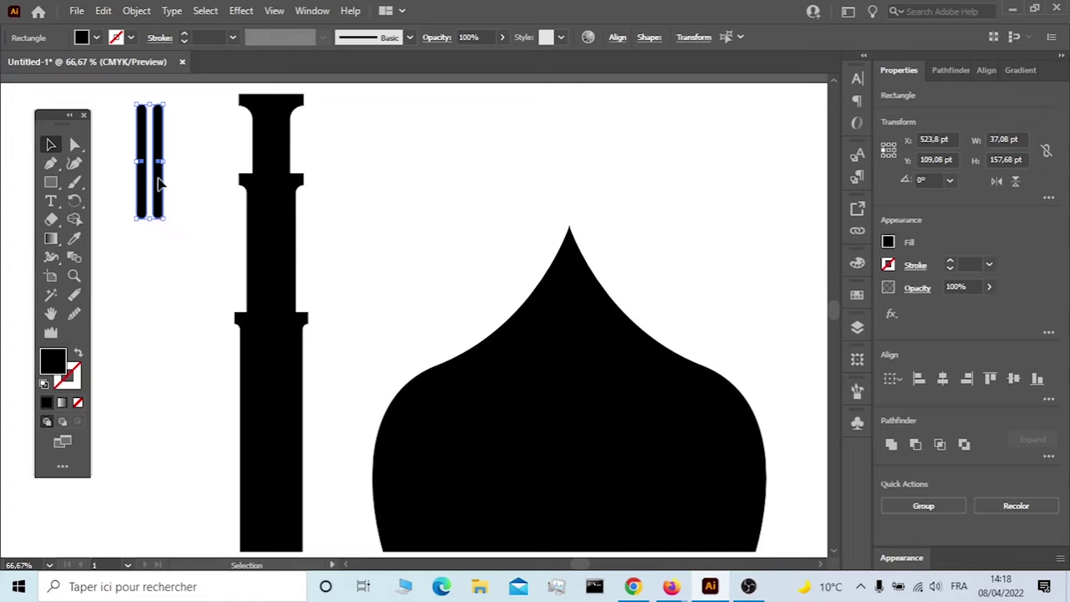
mouse_move(159, 184)
mouse_down()
mouse_move(183, 294)
mouse_move(172, 311)
mouse_move(150, 201)
mouse_move(125, 184)
mouse_up()
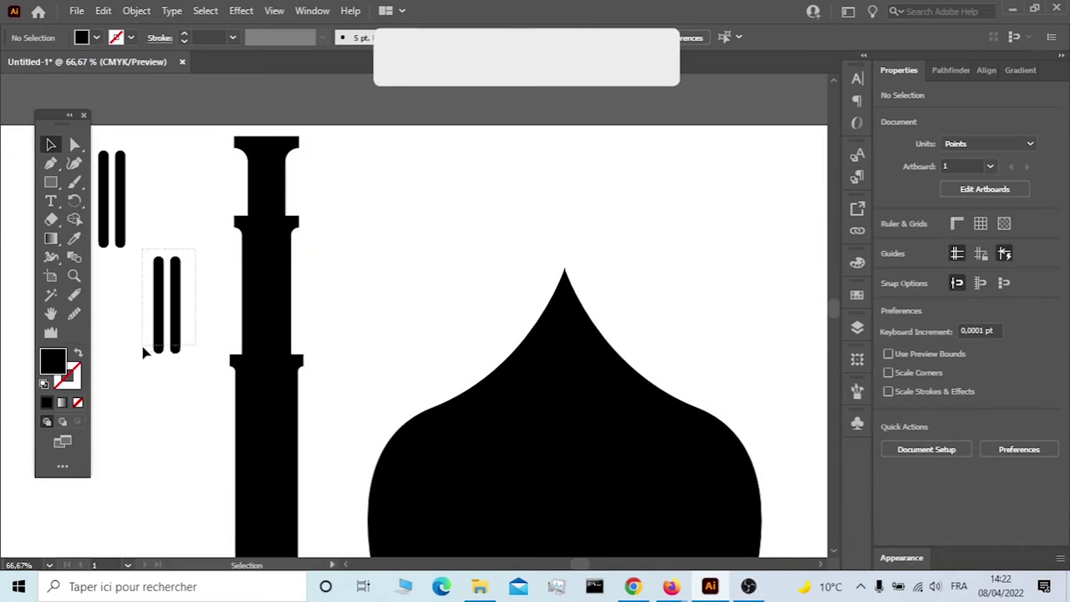
- Group the lower bar pair and move it into the minaret's middle section
click(174, 303)
right_click(158, 297)
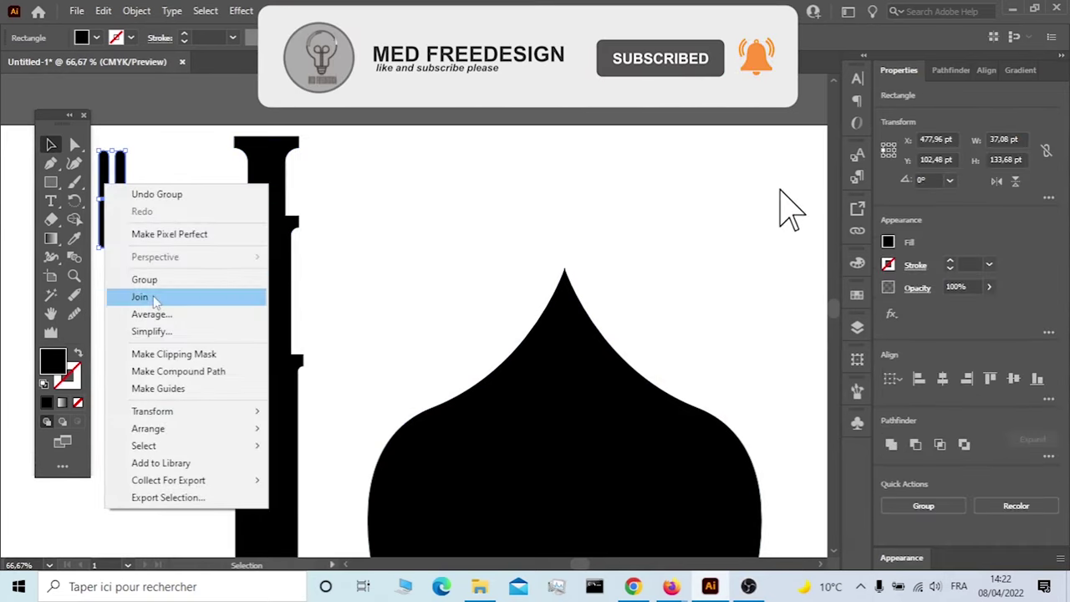
click(144, 279)
click(184, 365)
drag(173, 330, 270, 321)
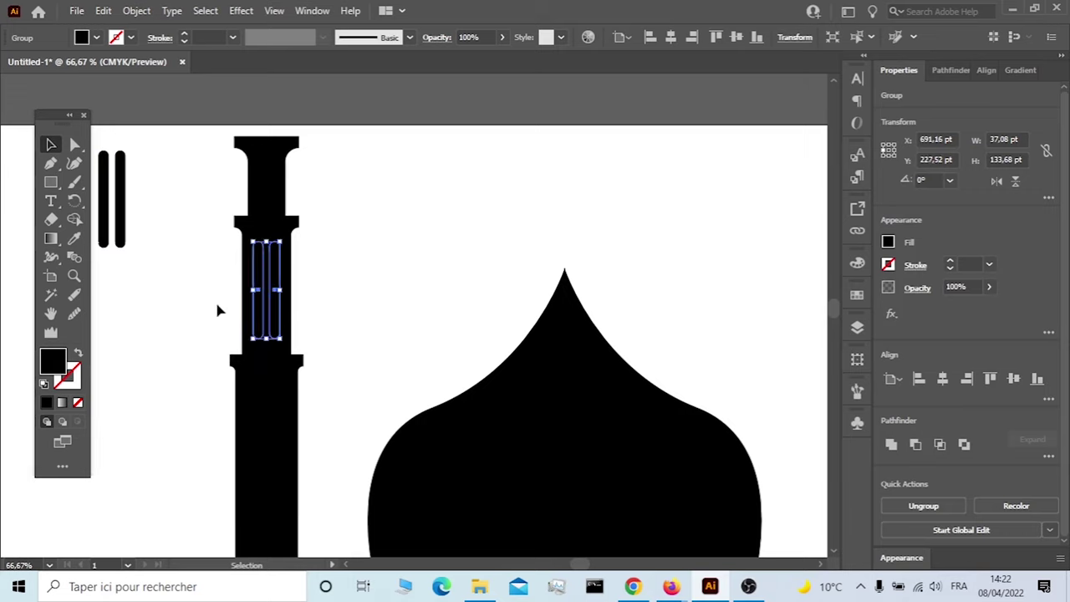
- Shrink the upper bar pair to fit the minaret top and centre all bars horizontally
click(214, 299)
drag(132, 256, 111, 139)
mouse_move(125, 199)
mouse_down()
mouse_move(264, 202)
mouse_move(141, 239)
mouse_move(275, 199)
mouse_up()
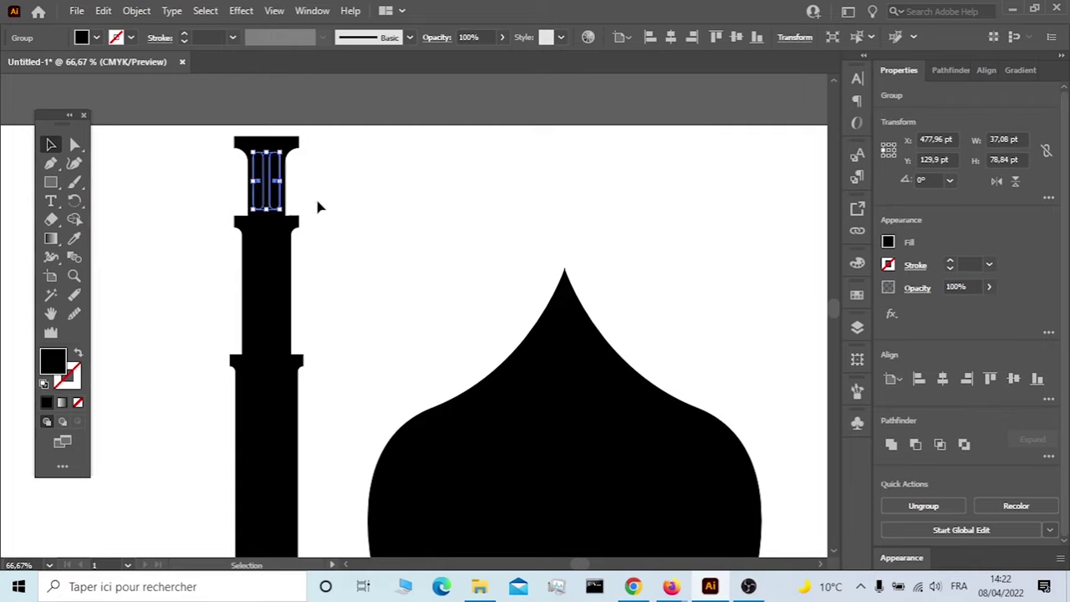
drag(349, 176, 227, 401)
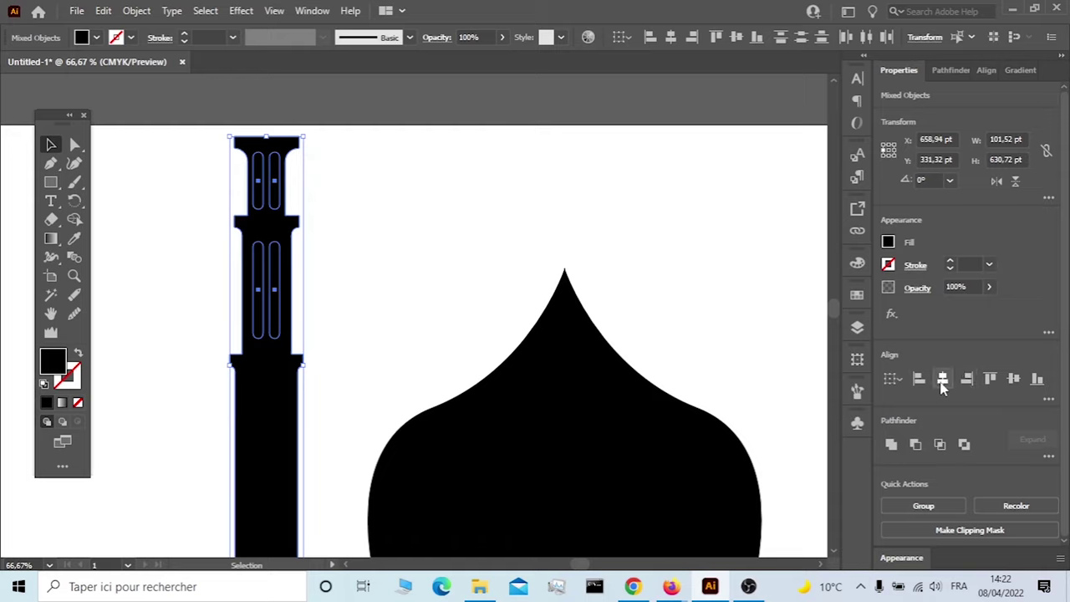
click(942, 380)
click(340, 192)
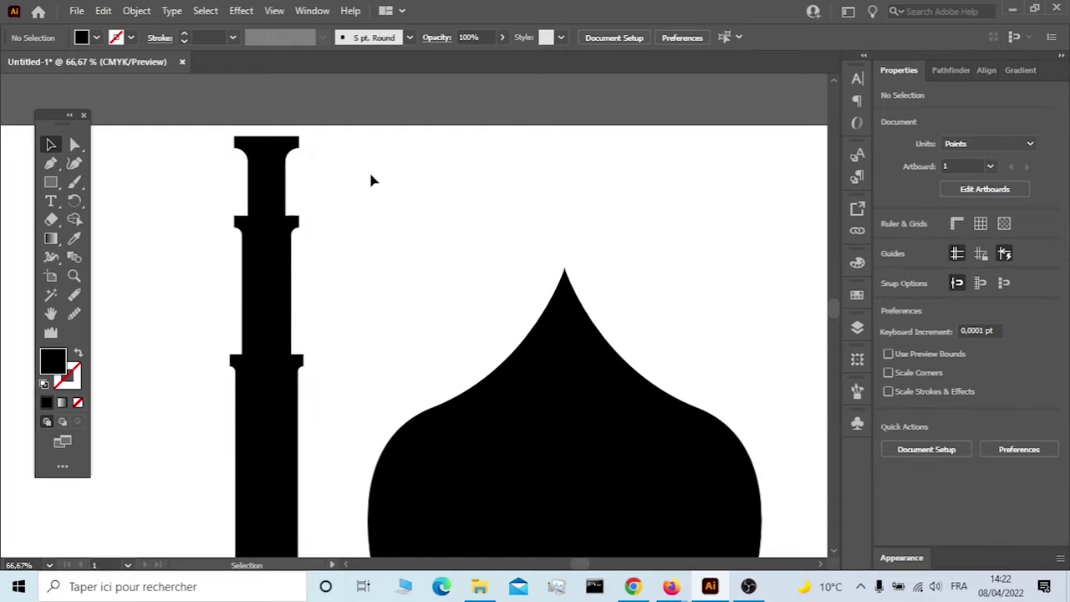
- Subtract the middle bars and the two top bars from the minaret with Shape Builder, leaving white slots
drag(323, 141, 126, 358)
click(74, 219)
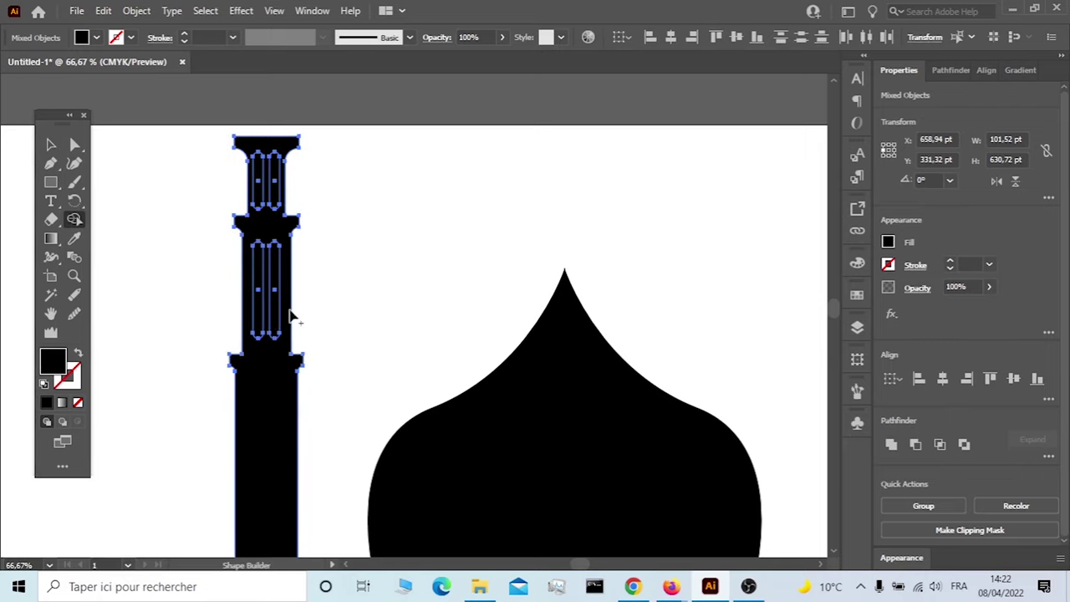
alt+click(276, 326)
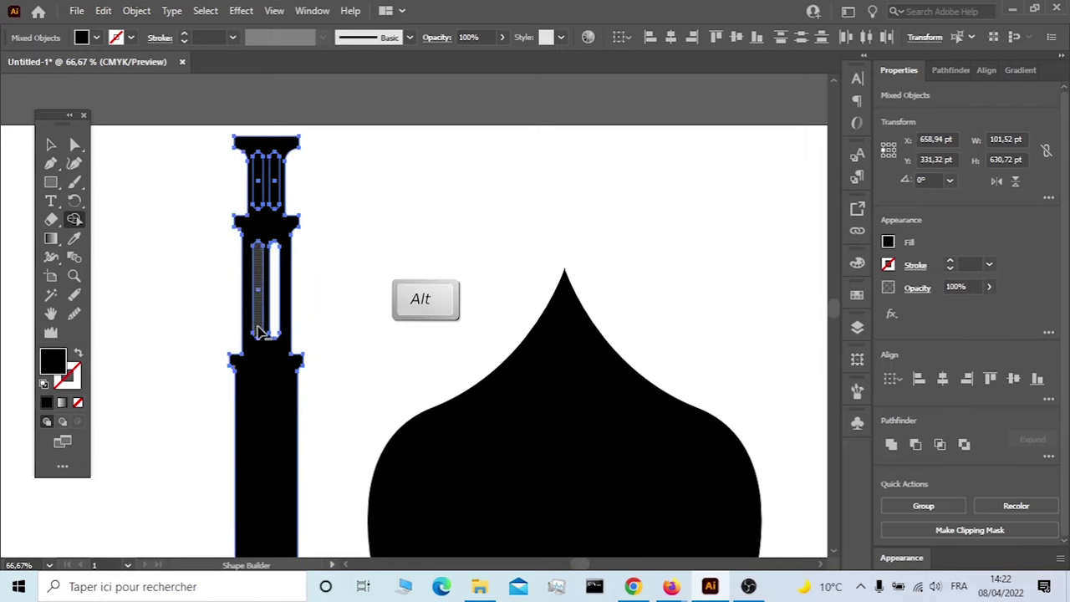
alt+click(258, 180)
alt+click(275, 179)
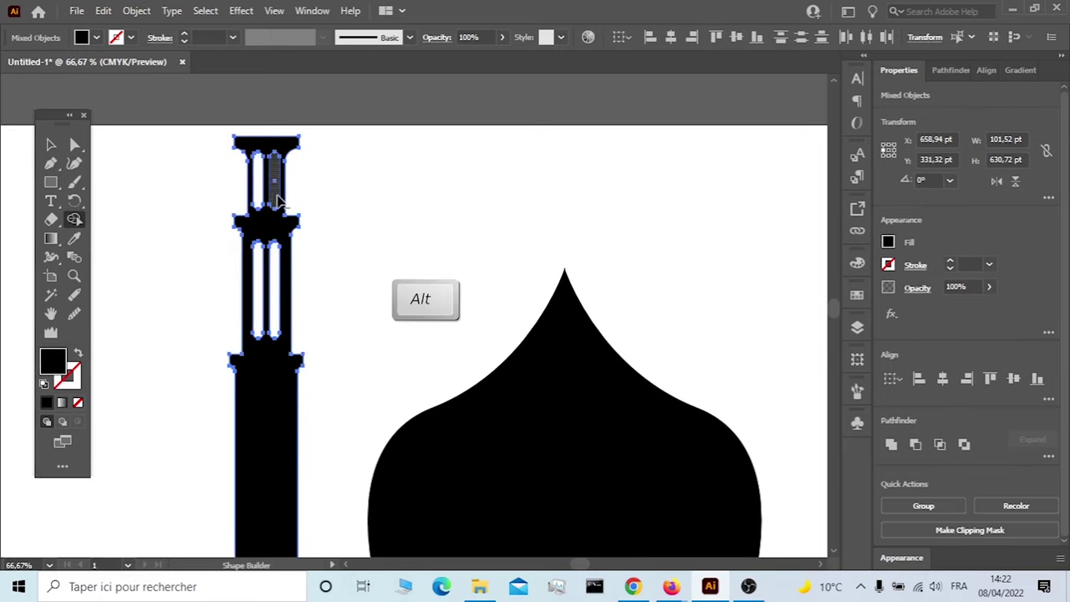
click(52, 146)
click(164, 258)
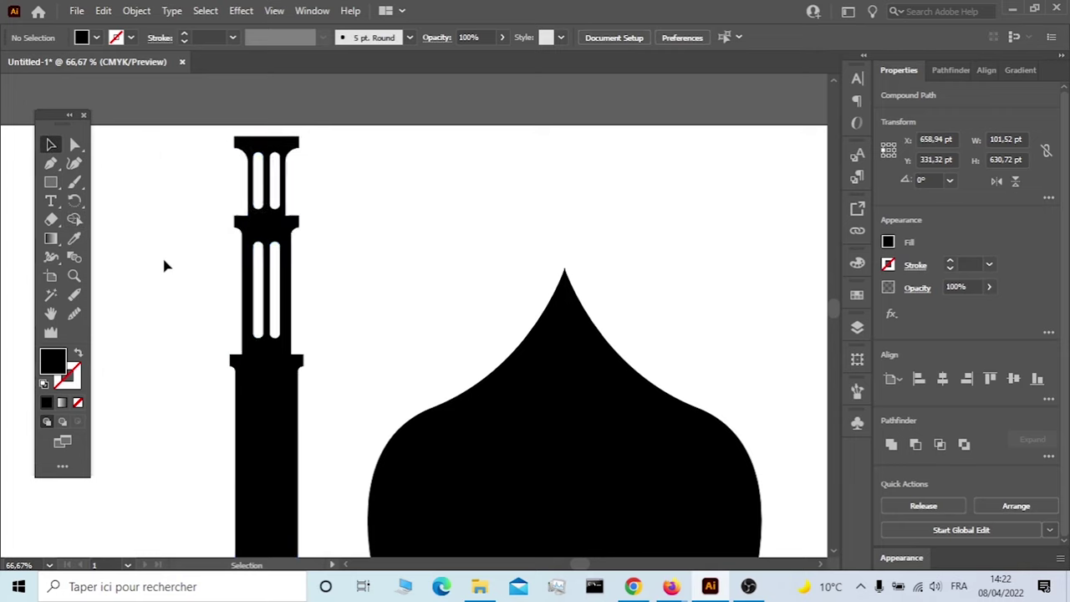
scroll(164, 256, down, 1)
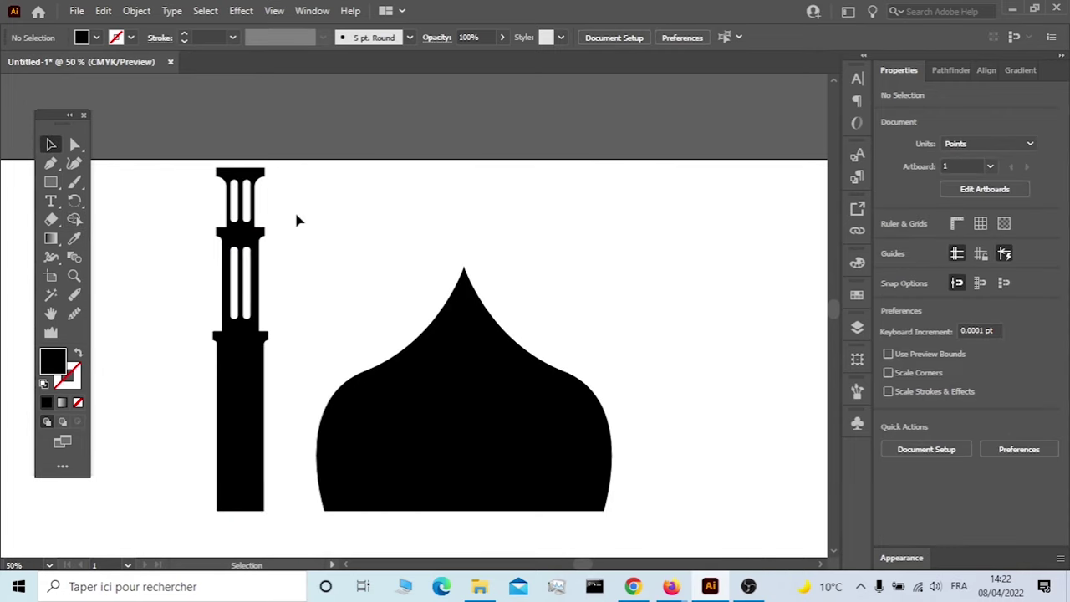
- Draw a short straight horizontal line to the left of the minaret with the Pen tool
scroll(284, 316, down, 1)
scroll(231, 310, left, 1)
scroll(201, 316, left, 3)
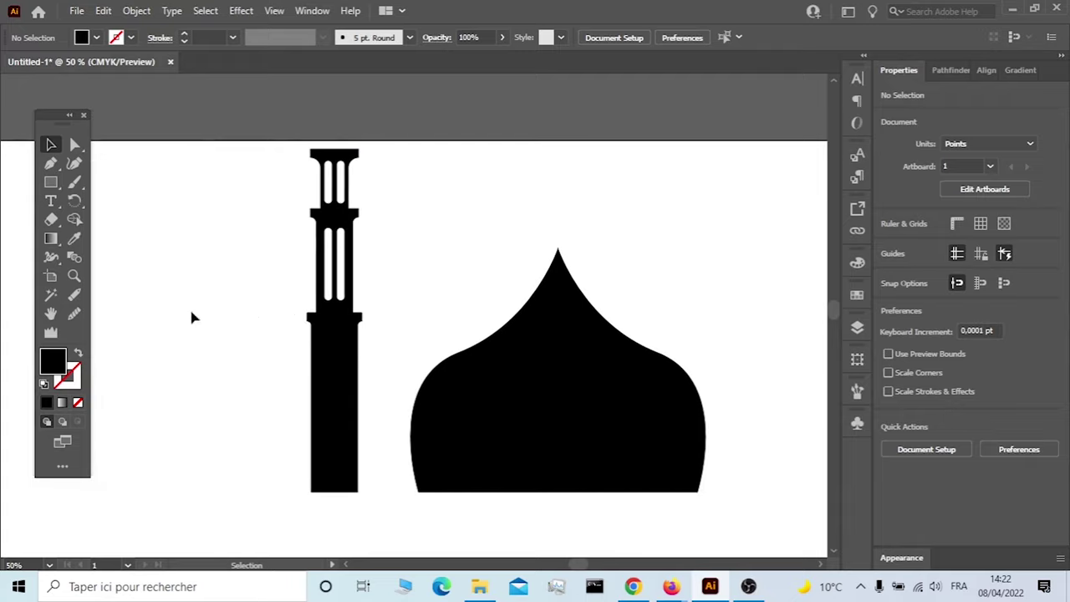
key(p)
click(127, 267)
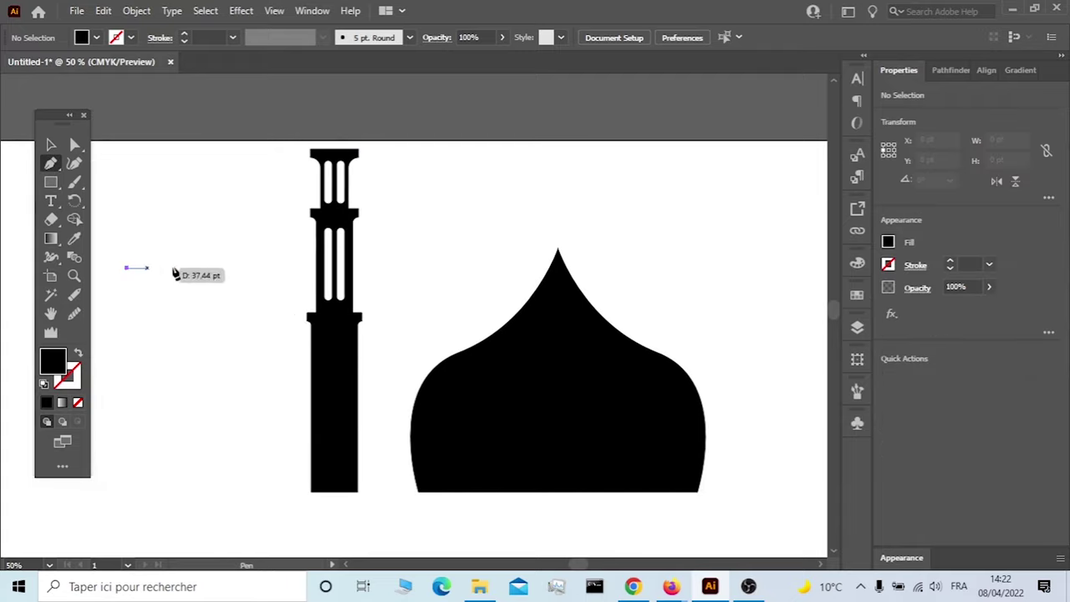
click(215, 267)
- Swap fill and stroke so the line has a black 1 pt stroke and no fill
click(50, 144)
key(Delete)
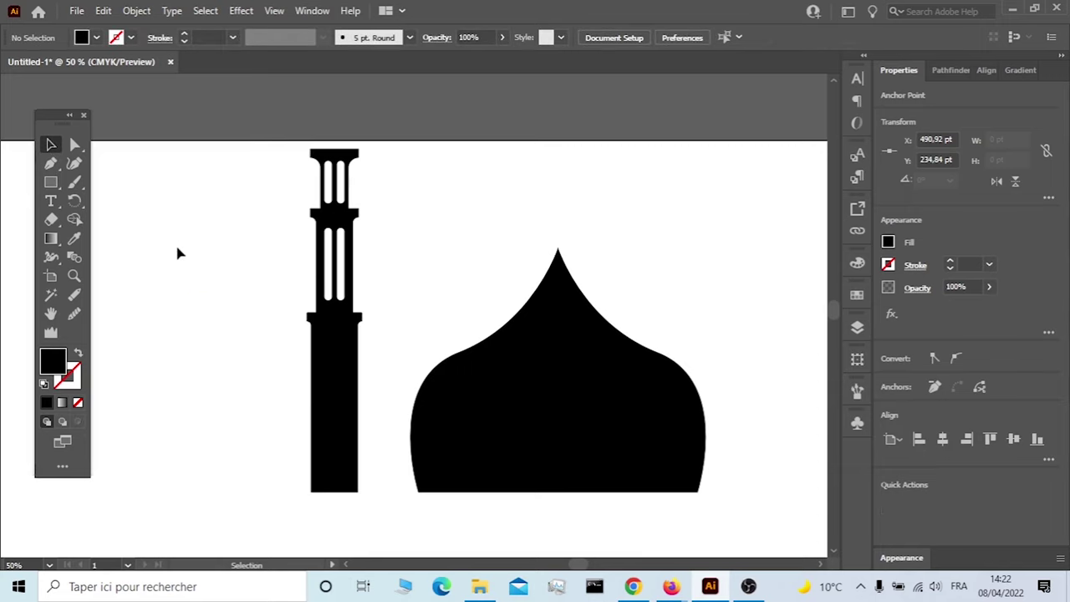
key(ctrl+z)
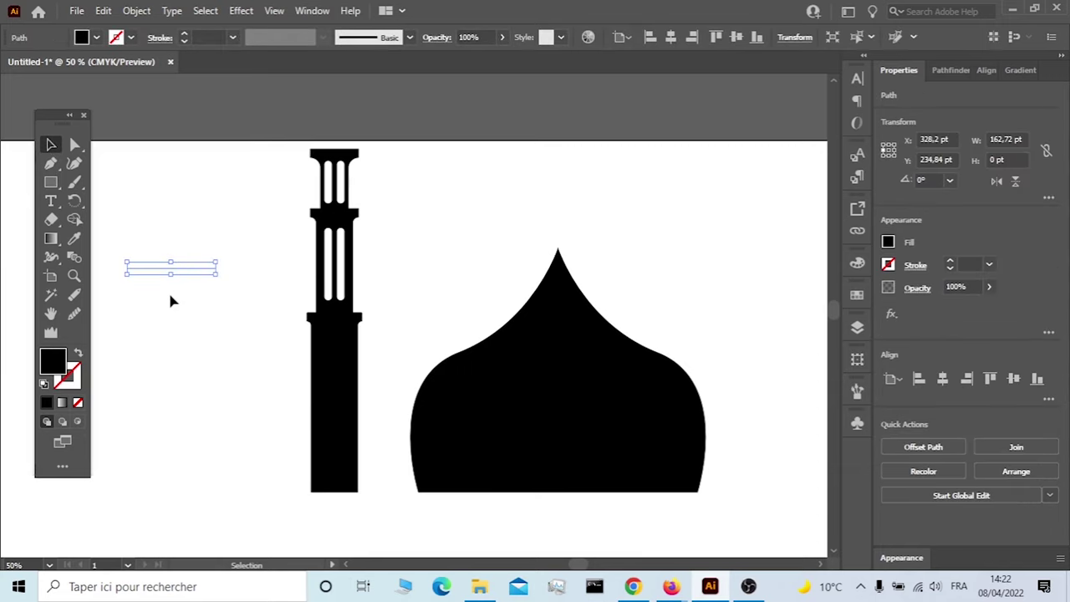
click(77, 353)
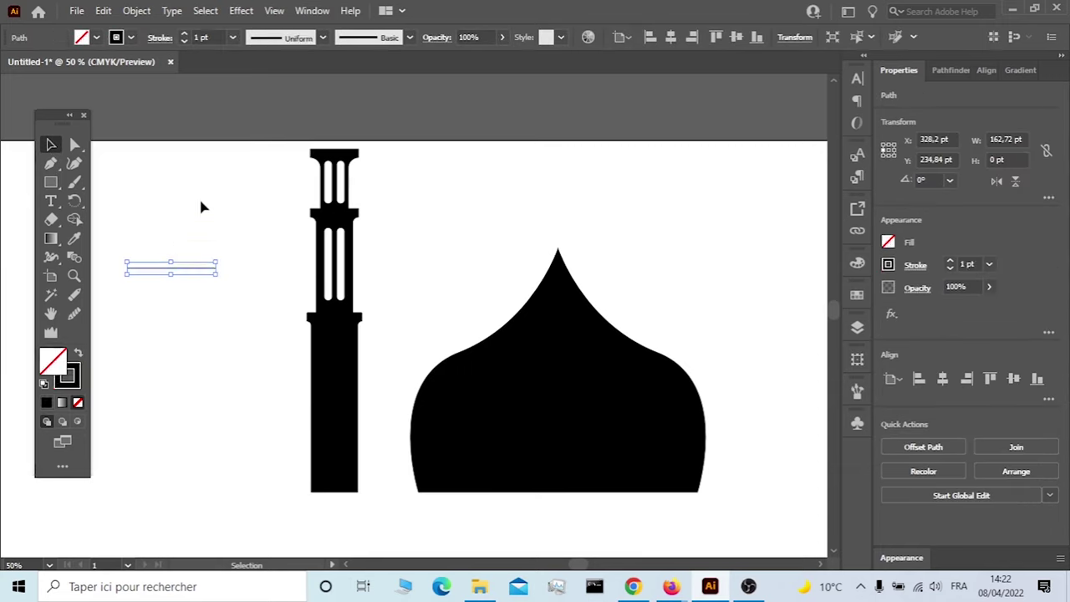
click(195, 12)
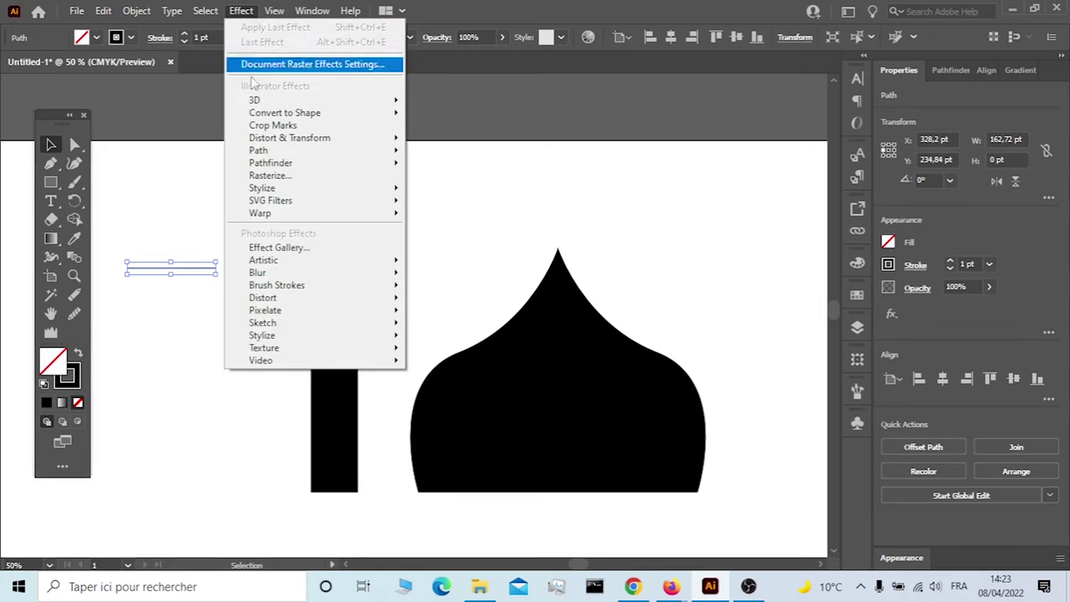
- Apply a smooth Zig Zag effect to the line: Size 10 pt Absolute, 17 ridges per segment
mouse_move(289, 138)
click(439, 243)
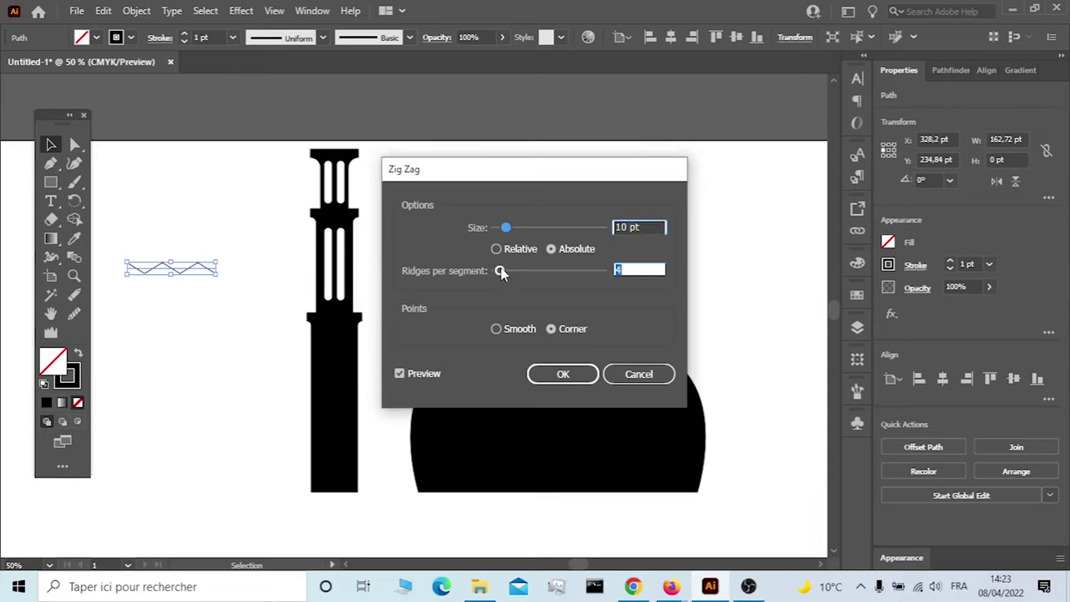
drag(499, 271, 520, 275)
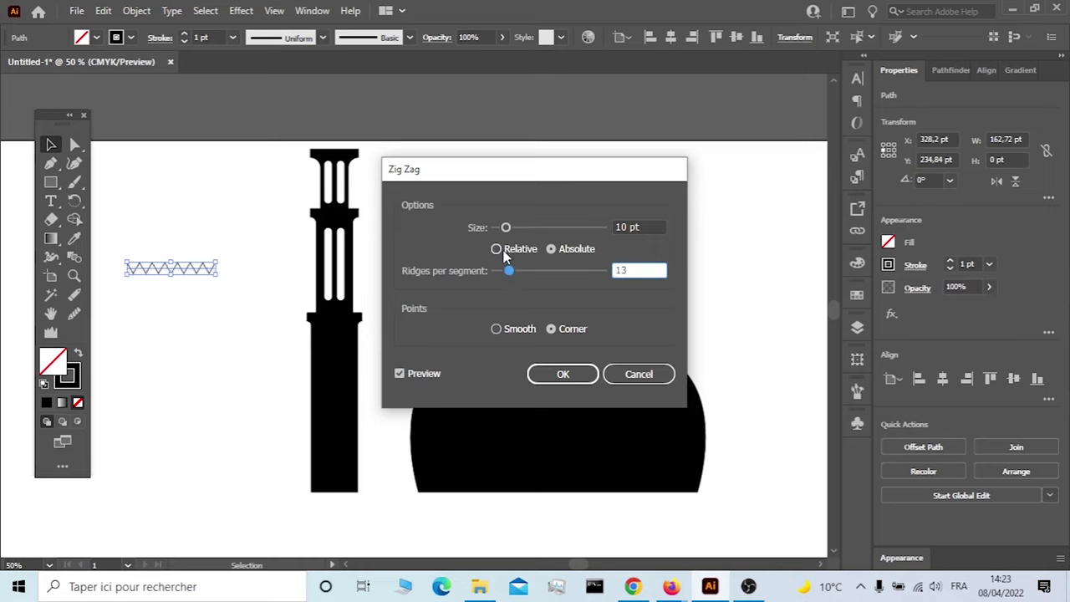
click(498, 249)
click(554, 254)
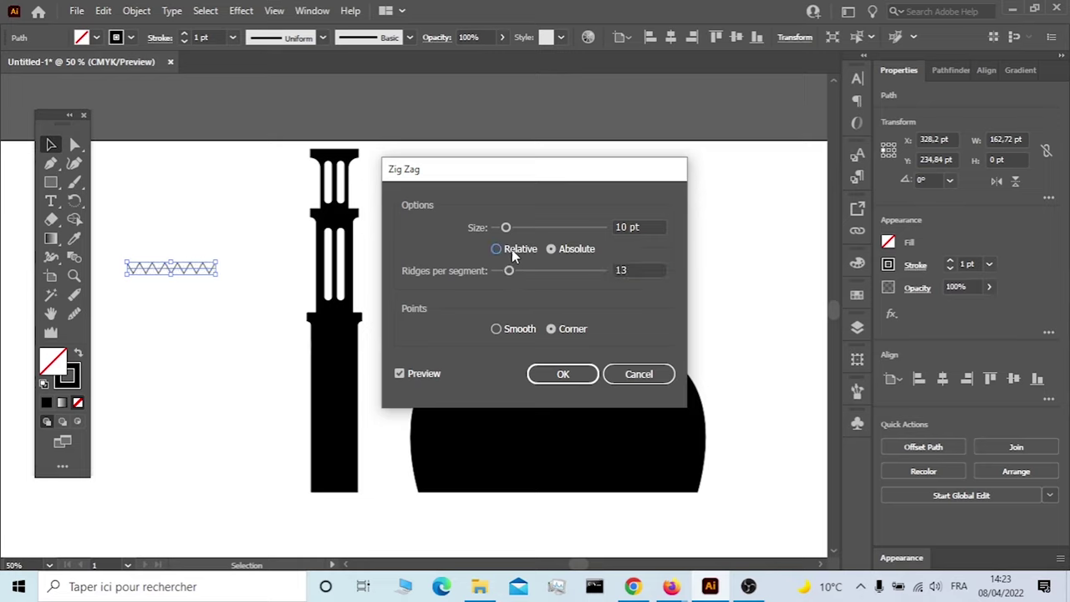
click(512, 249)
click(553, 255)
click(513, 271)
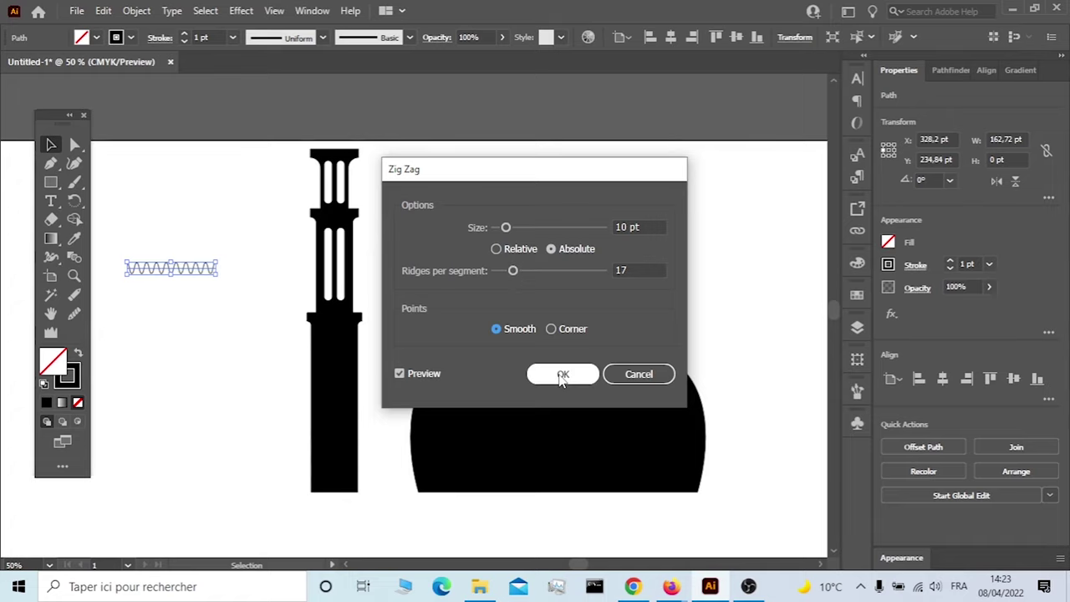
click(524, 270)
click(578, 376)
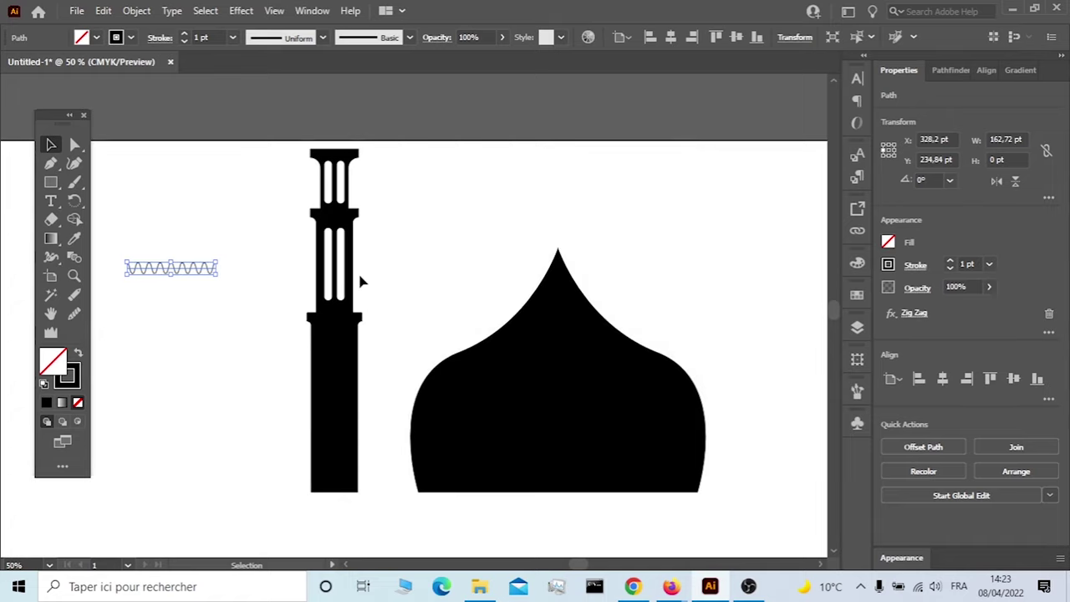
- Duplicate the wavy line just below itself, then repeat once with Ctrl+D to start a stack
scroll(217, 37, up, 4)
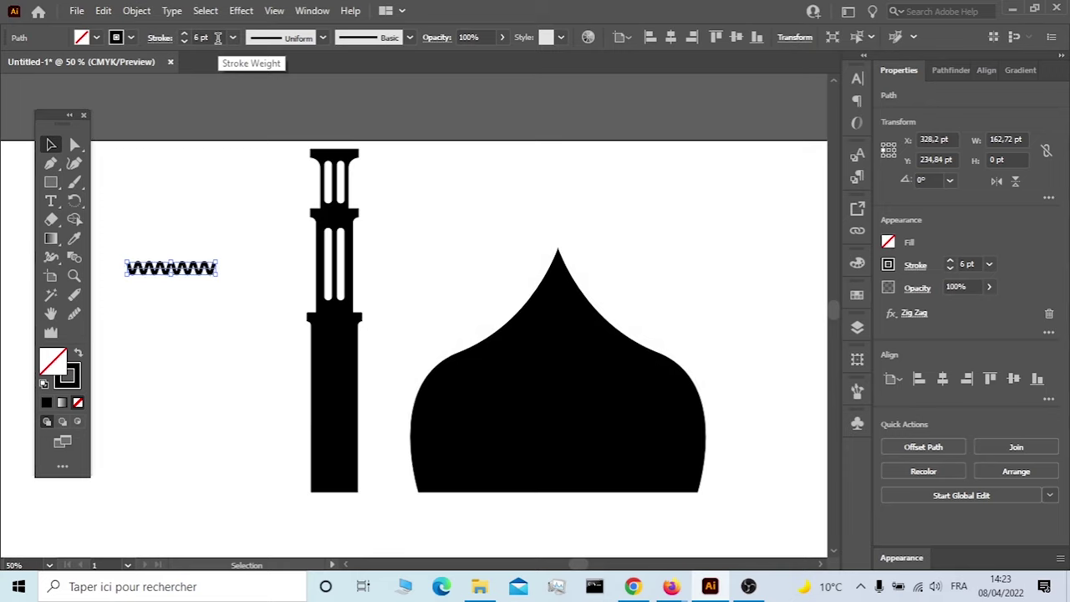
scroll(174, 227, up, 3)
scroll(227, 241, right, 2)
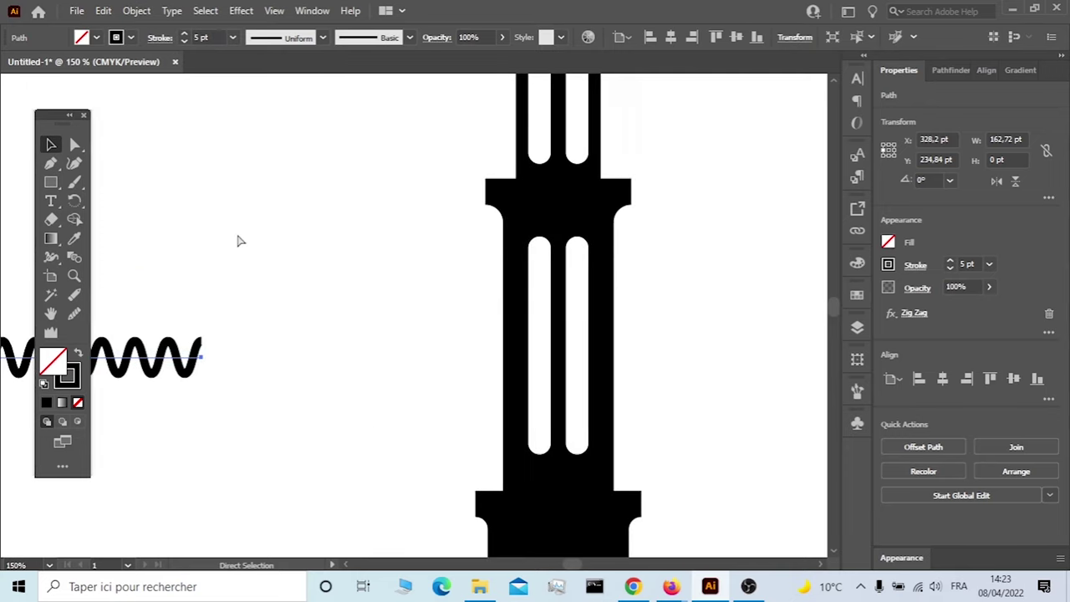
scroll(237, 239, left, 2)
scroll(270, 295, left, 2)
click(317, 267)
click(310, 358)
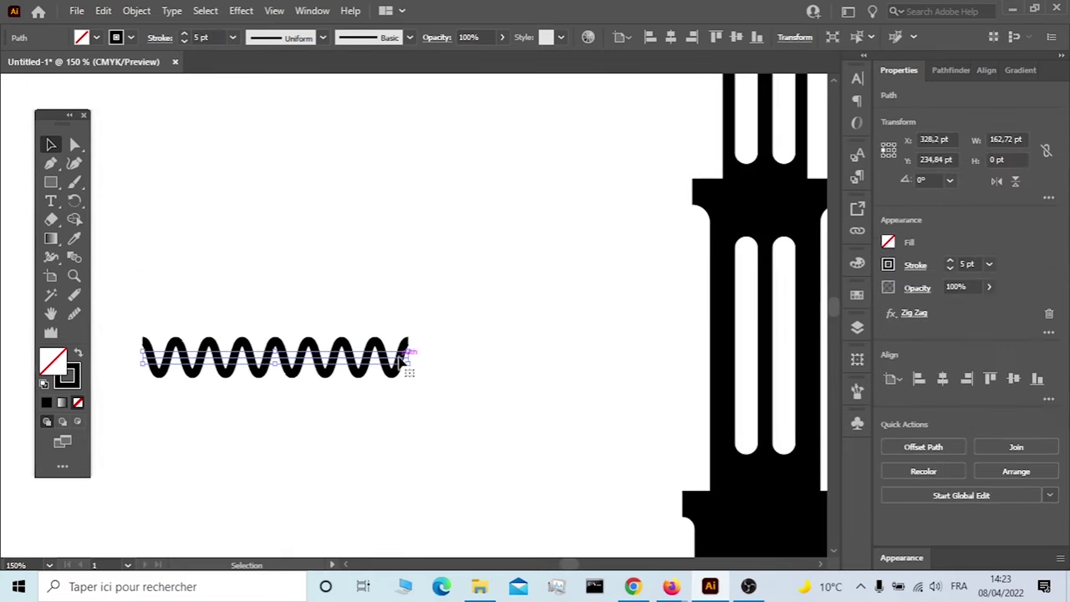
drag(305, 363, 303, 403)
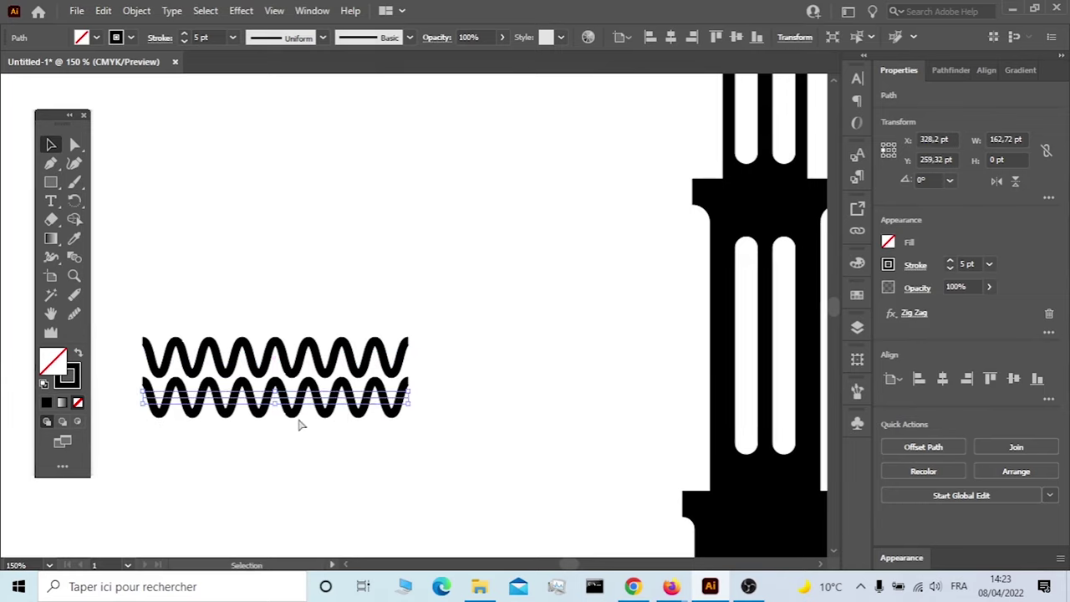
key(ctrl+d)
key(ctrl+d)
key(ctrl+d)
key(ctrl+d)
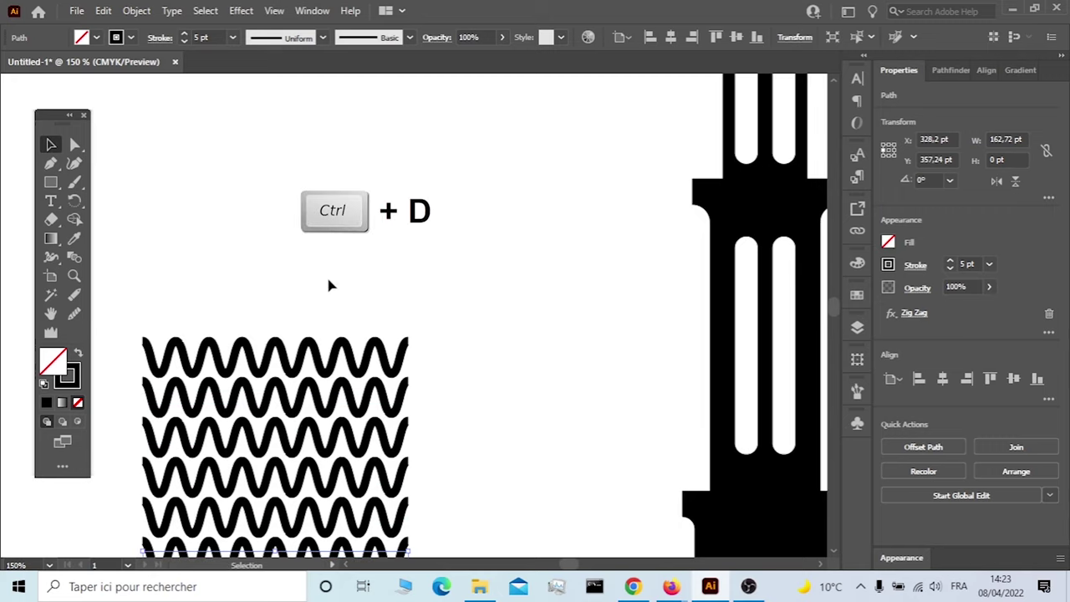
- Add more zigzag rows with Ctrl+D to a stack about 265 pt high, then select it all
scroll(328, 286, down, 1)
scroll(327, 289, down, 1)
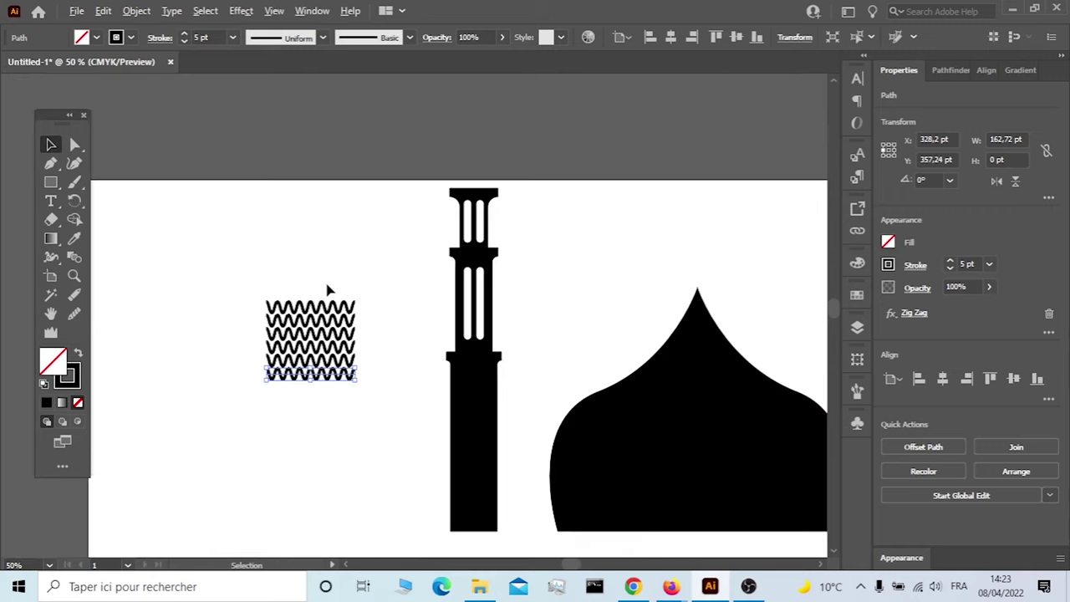
key(ctrl+d)
key(ctrl+d)
key(ctrl+d)
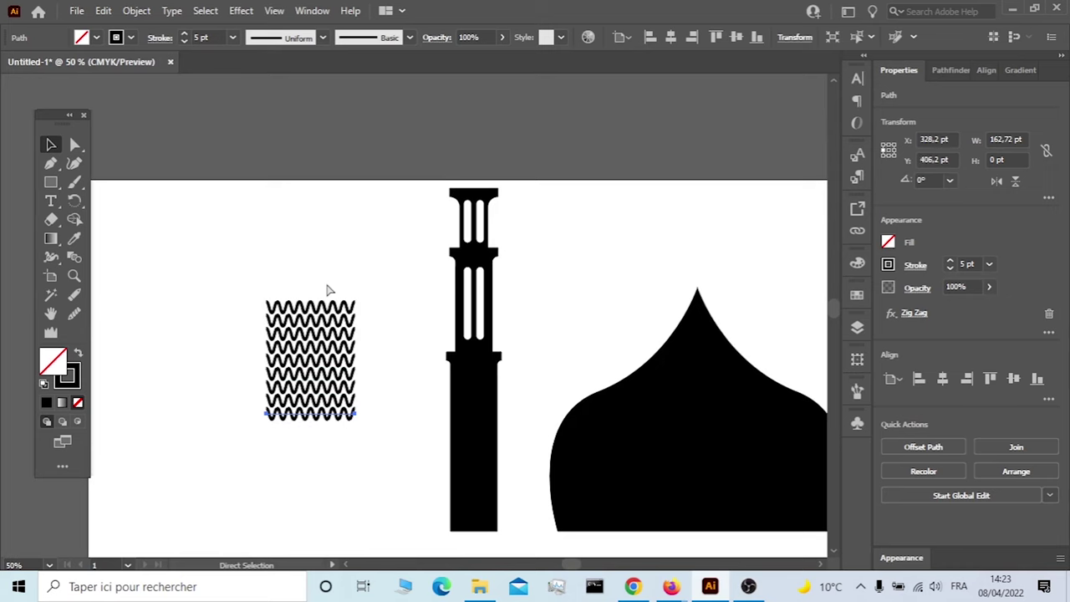
key(ctrl+d)
key(ctrl+d)
drag(358, 285, 273, 489)
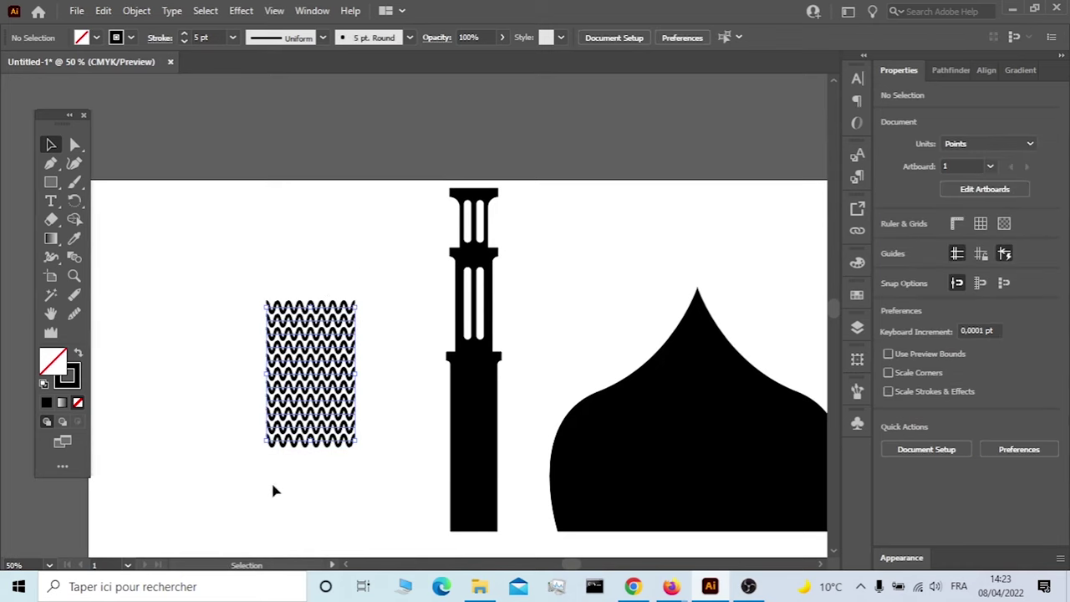
click(137, 10)
- Expand the zigzag stack's appearance and its fill and stroke into filled shapes
click(192, 209)
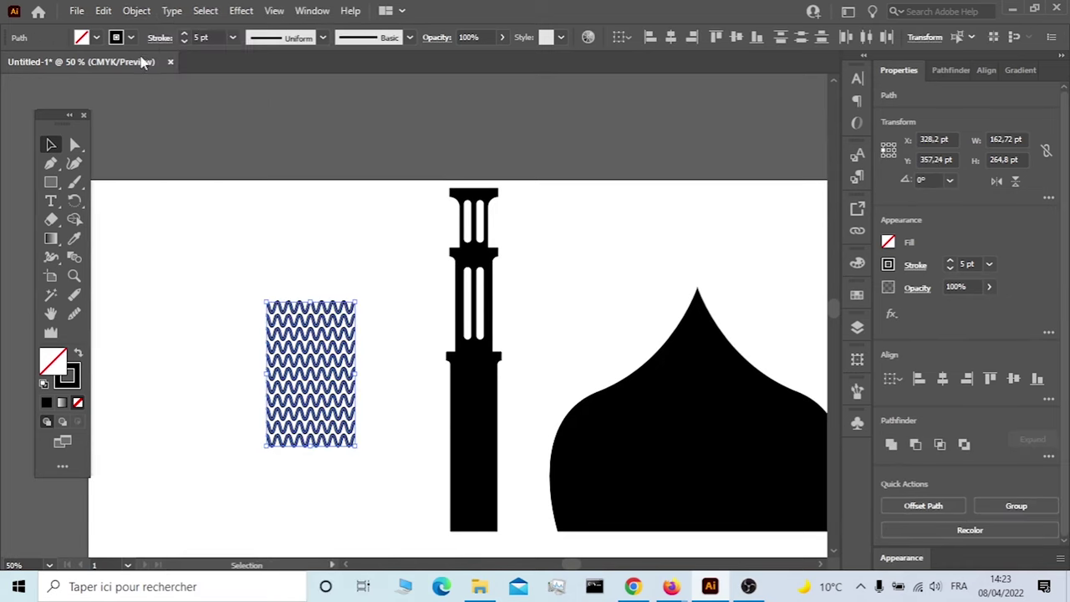
click(136, 10)
click(209, 190)
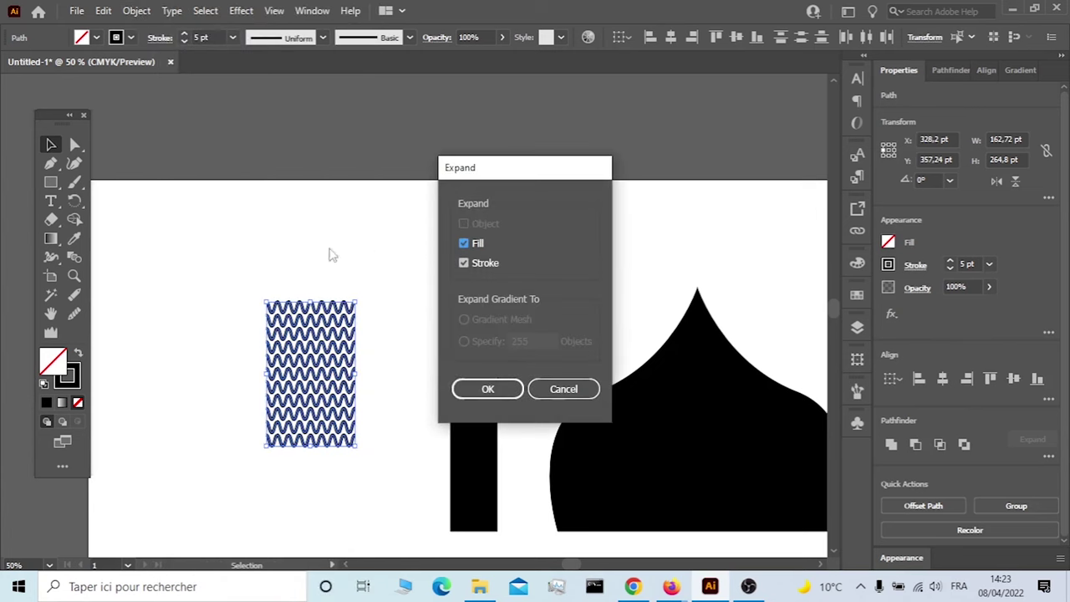
click(484, 390)
- Move the expanded zigzag group onto the minaret's lower shaft
scroll(370, 306, up, 1)
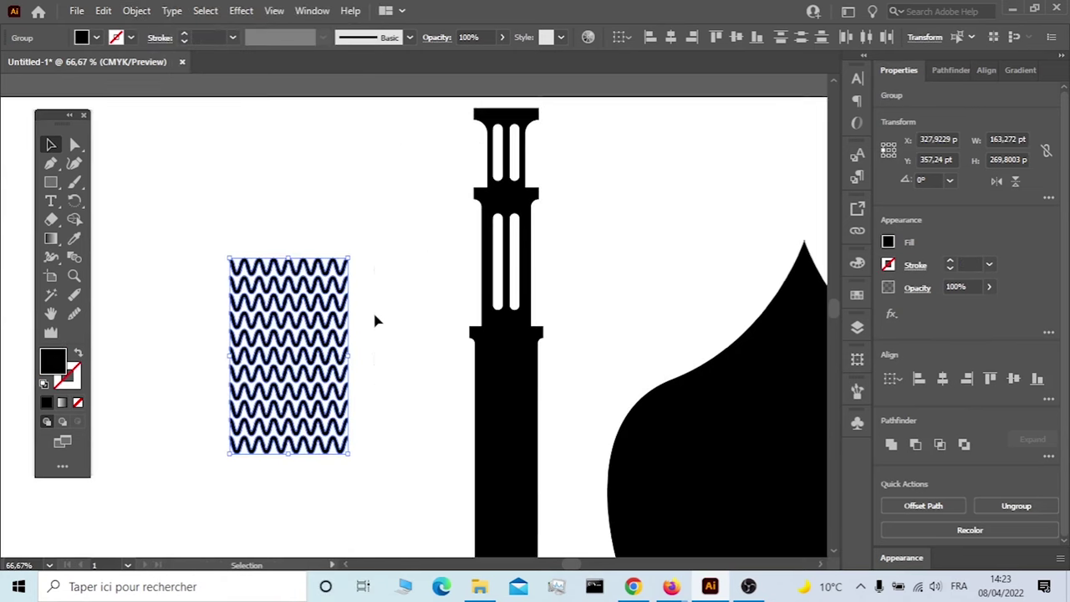
drag(342, 170, 277, 458)
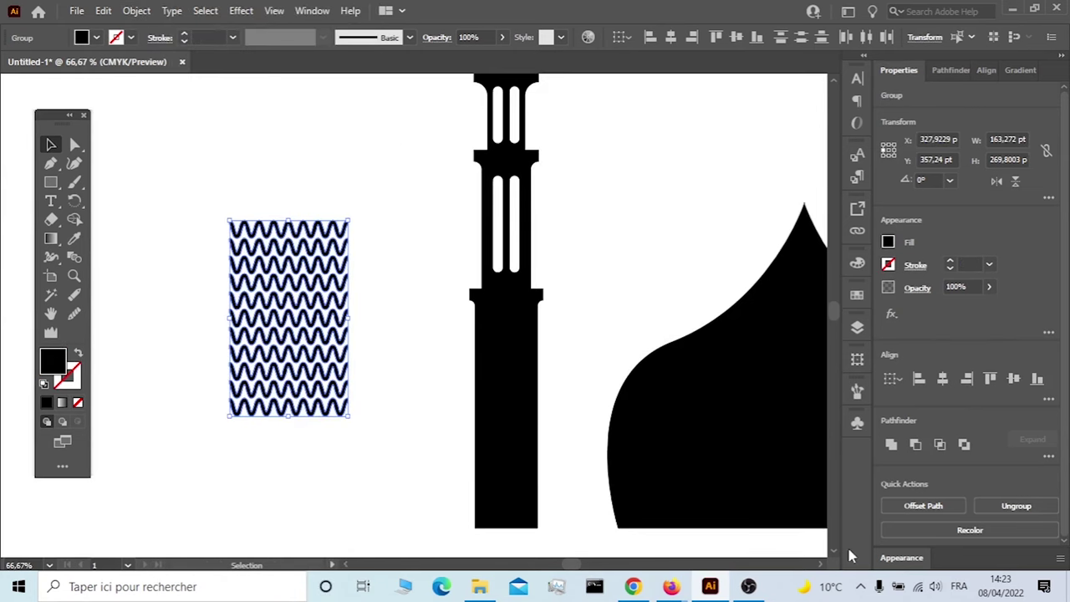
drag(318, 323, 535, 421)
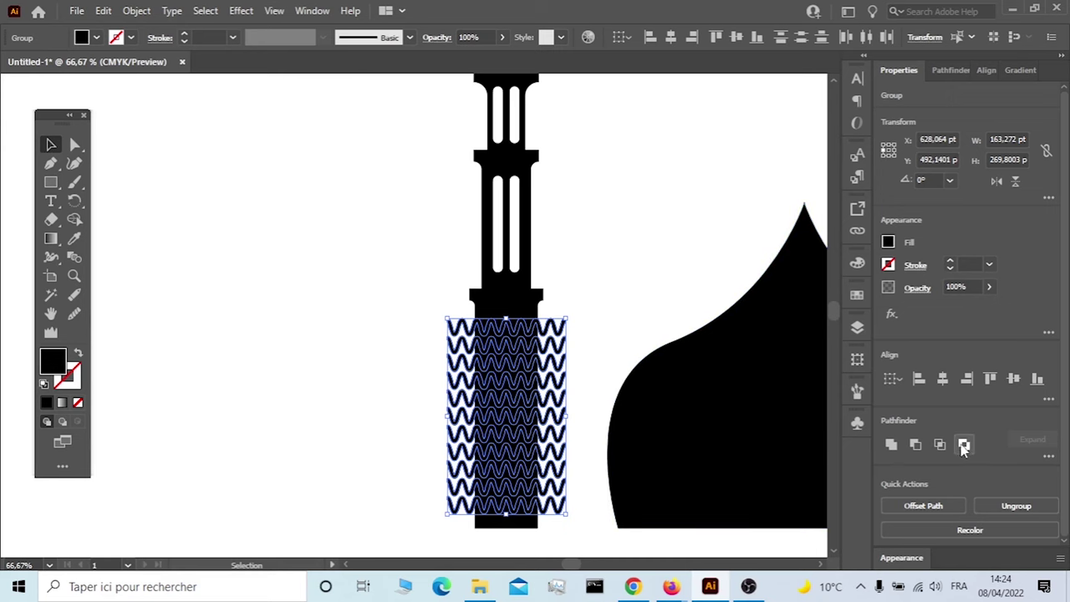
- Knock the zigzag pattern out of the minaret shaft with Pathfinder Exclude, then ungroup the result
click(704, 287)
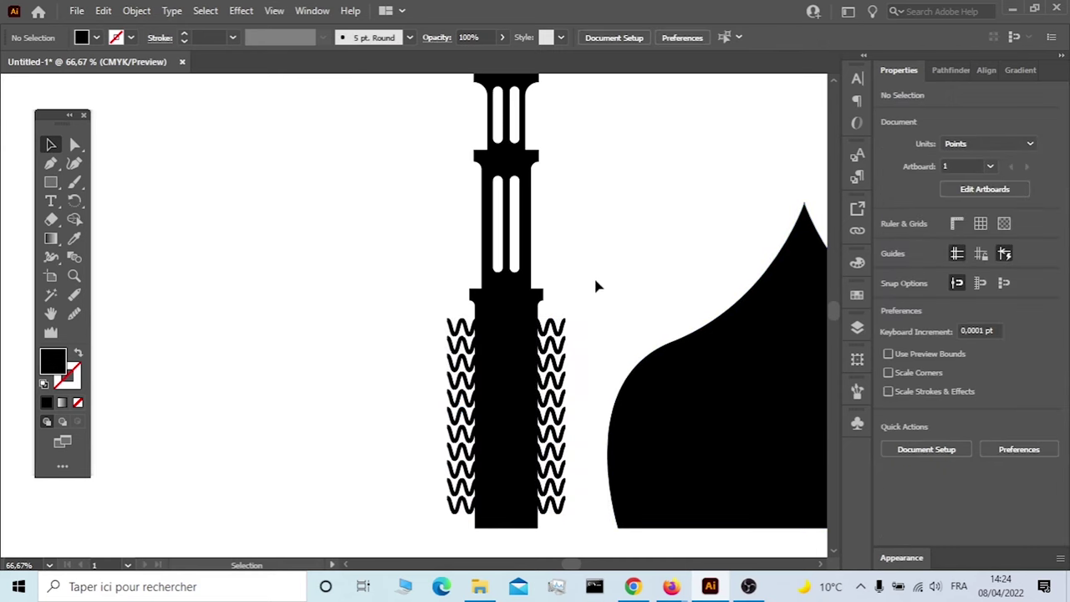
drag(594, 275, 535, 501)
click(965, 446)
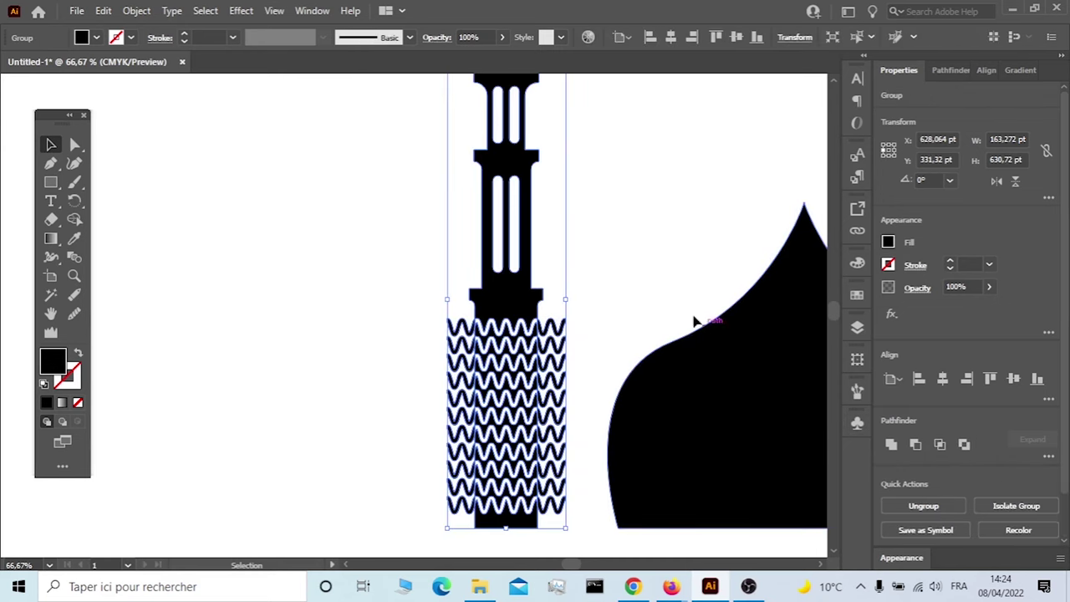
click(620, 249)
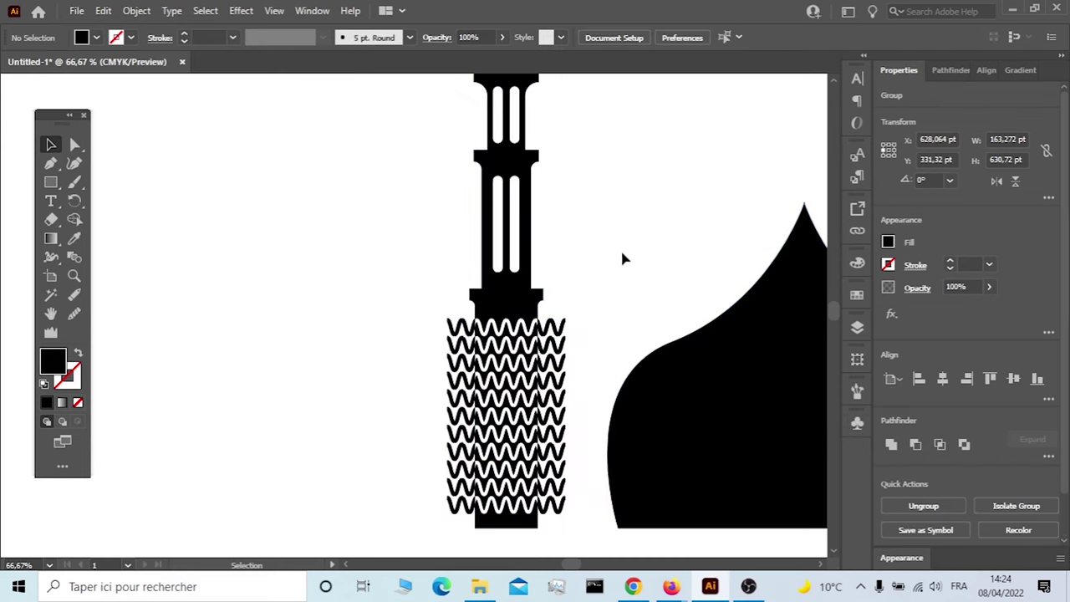
click(553, 512)
click(924, 506)
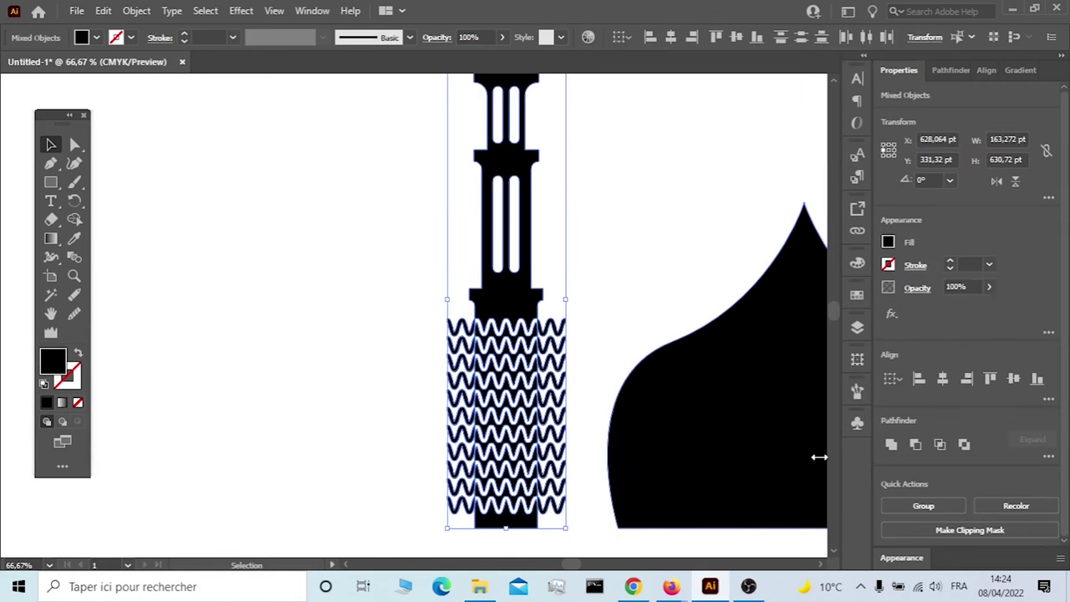
- Delete the leftover zigzag strips on the right and left sides of the minaret
drag(576, 292, 558, 441)
drag(553, 535, 574, 452)
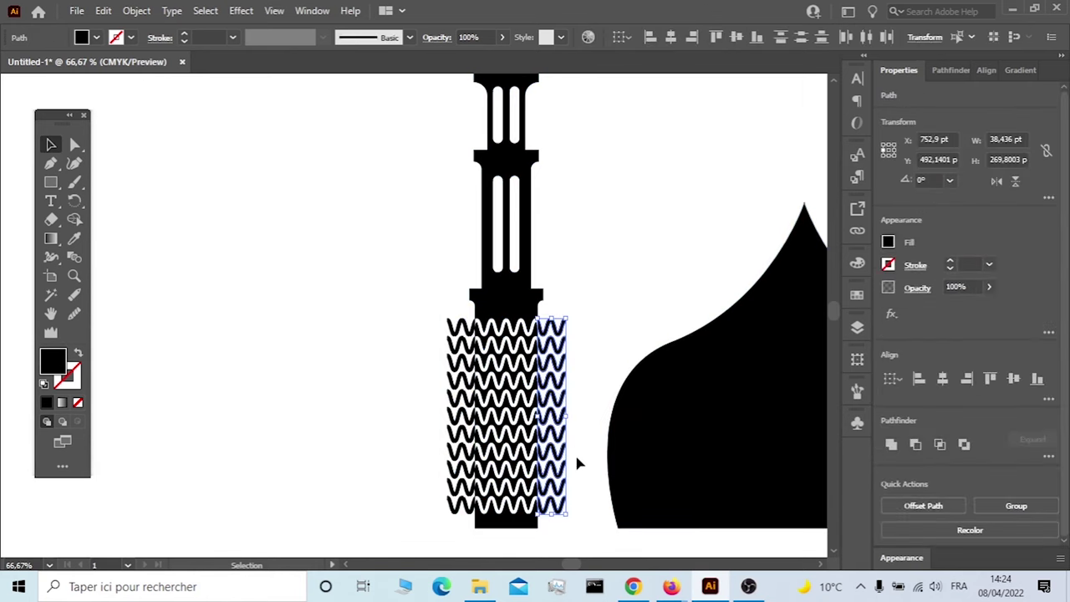
key(Delete)
drag(443, 305, 458, 408)
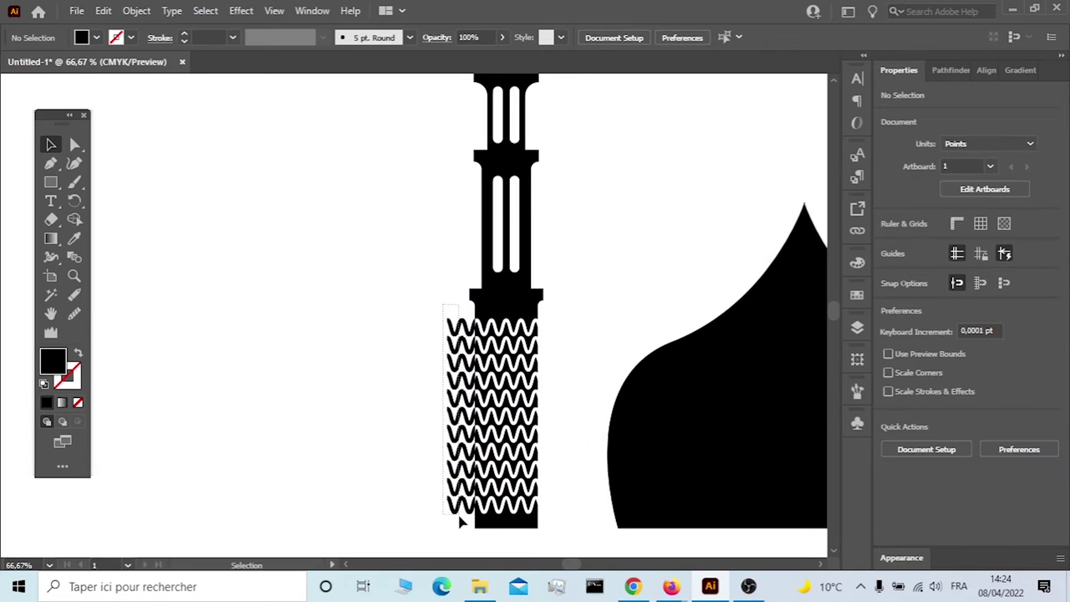
drag(443, 306, 458, 522)
key(Delete)
- Nudge the whole minaret column slightly down and to the left
alt+scroll(306, 323, down, 1)
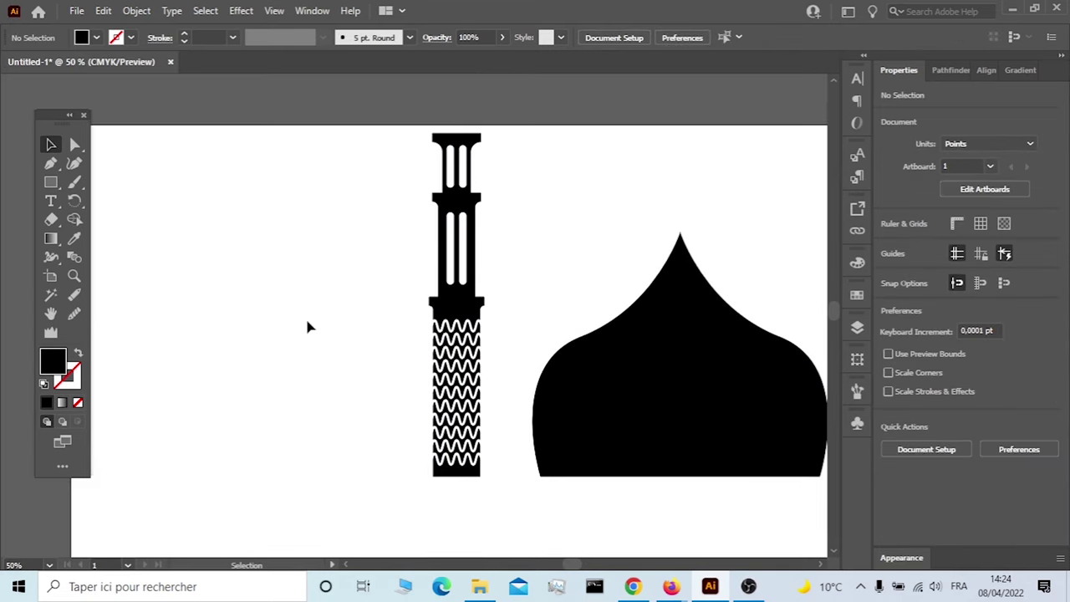
alt+scroll(306, 315, down, 1)
drag(440, 187, 349, 453)
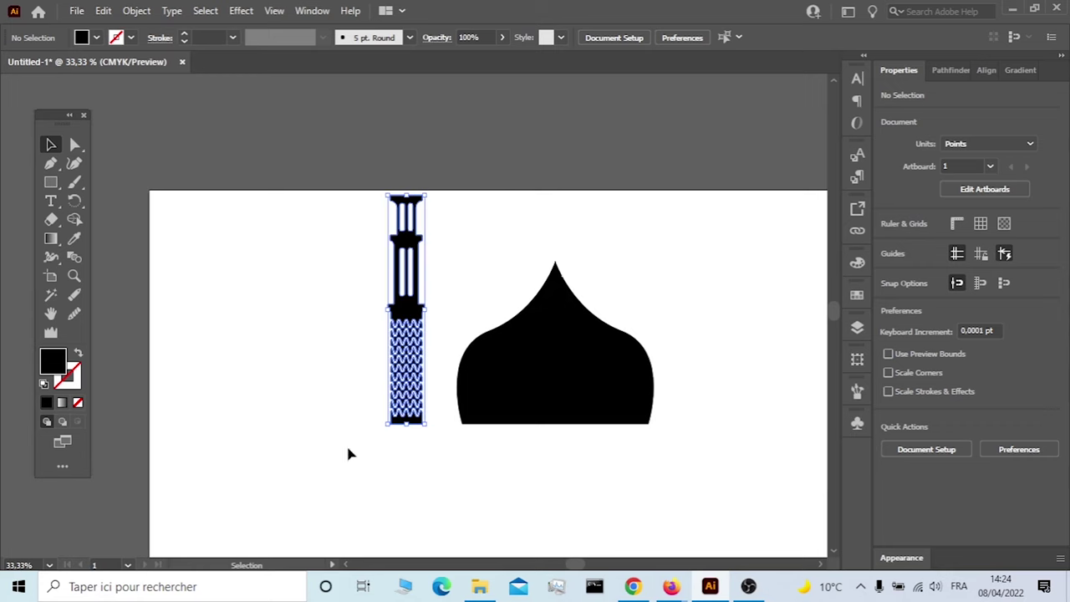
drag(407, 309, 395, 353)
- Draw an ellipse above the minaret as an unfilled outline with a 22 pt black stroke
alt+scroll(290, 253, up, 2)
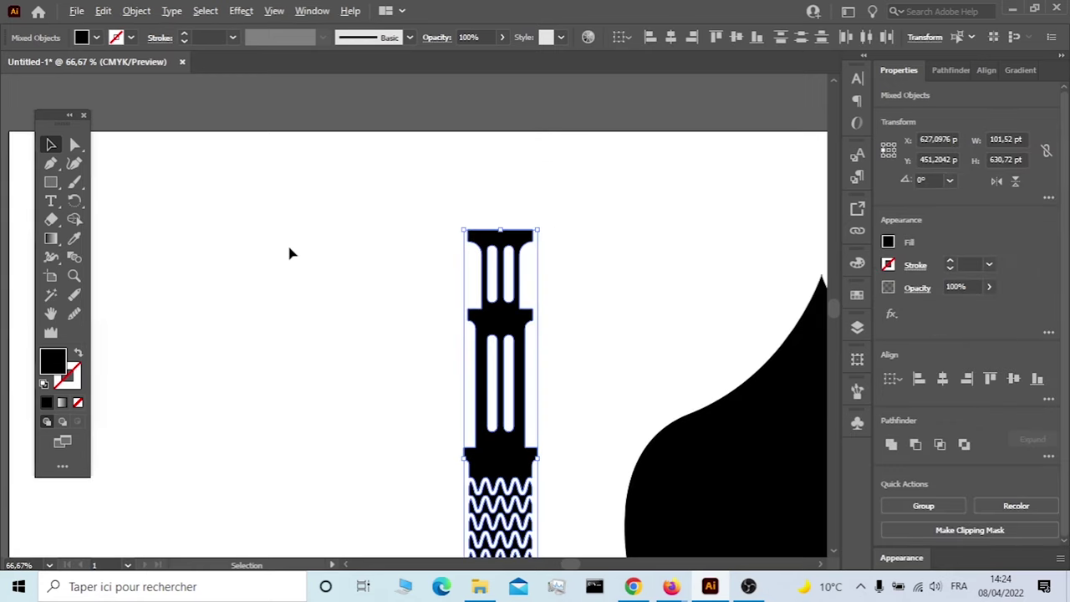
drag(50, 186, 131, 200)
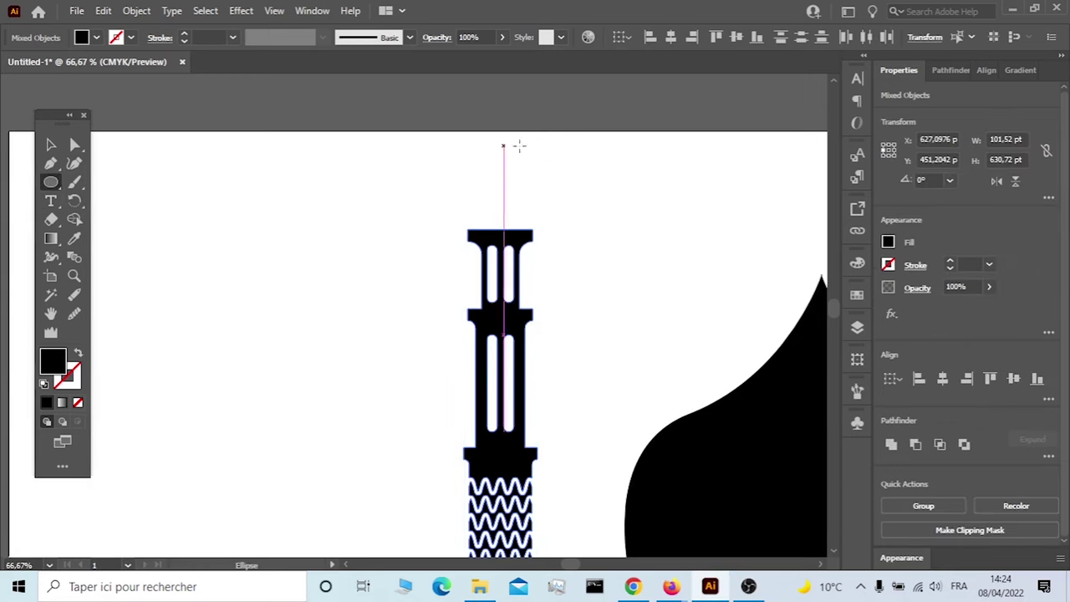
drag(597, 131, 448, 208)
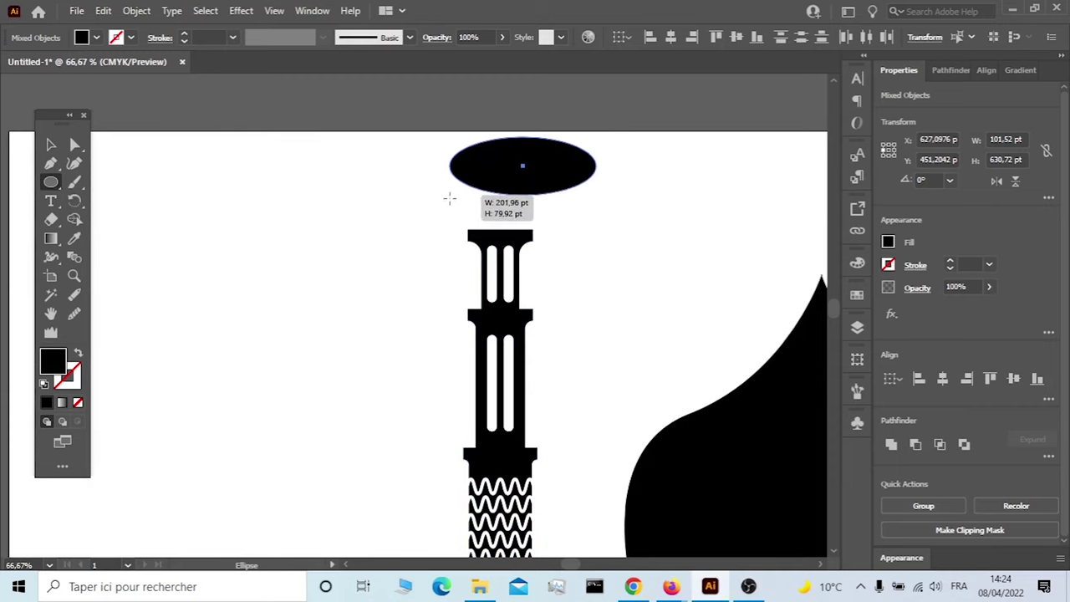
click(78, 352)
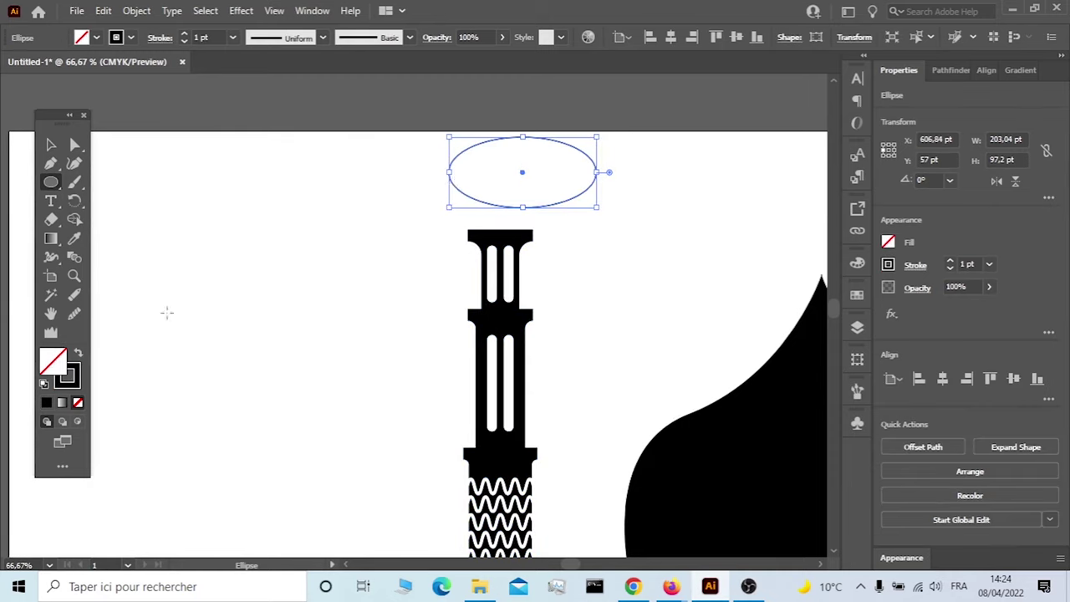
scroll(202, 37, up, 2)
scroll(201, 36, up, 8)
scroll(201, 37, up, 8)
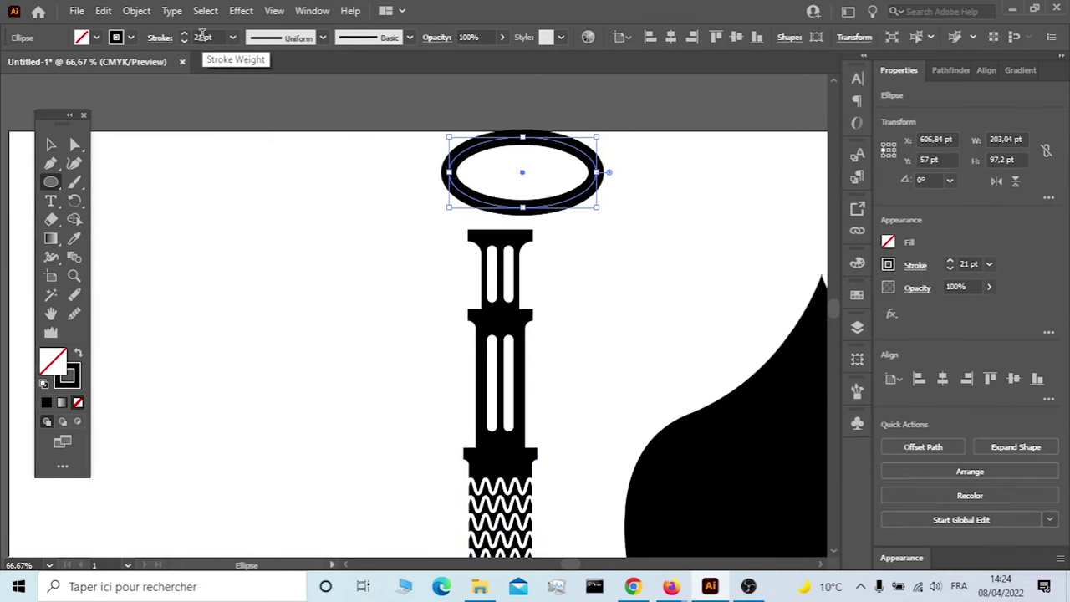
scroll(201, 37, up, 1)
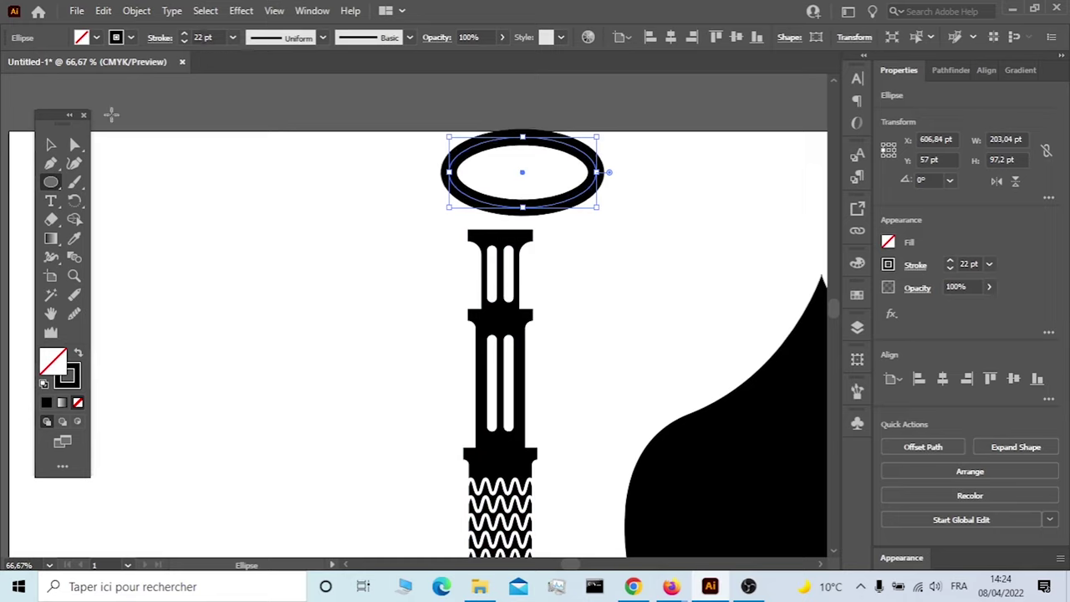
- Cut the ellipse at its top and bottom points with Scissors, then select the right half
click(55, 226)
click(124, 238)
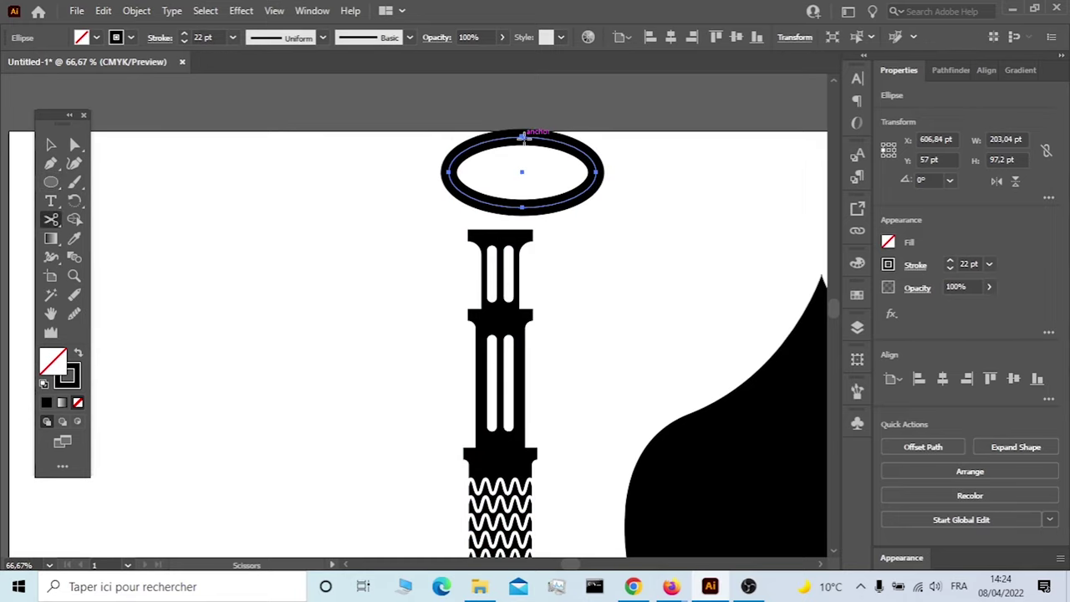
click(538, 138)
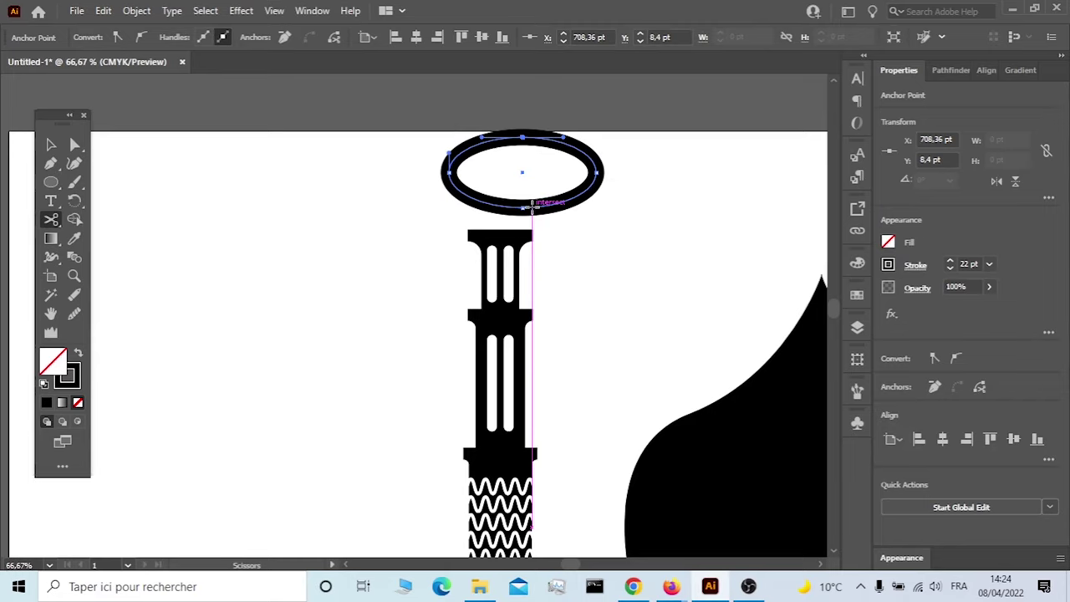
click(531, 205)
click(51, 145)
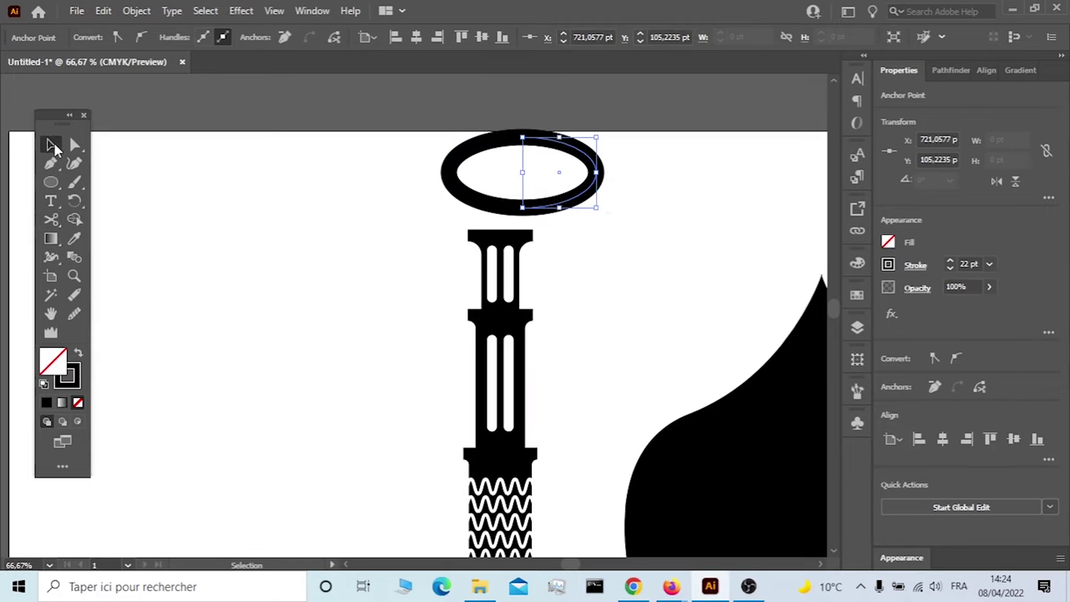
click(623, 213)
click(597, 173)
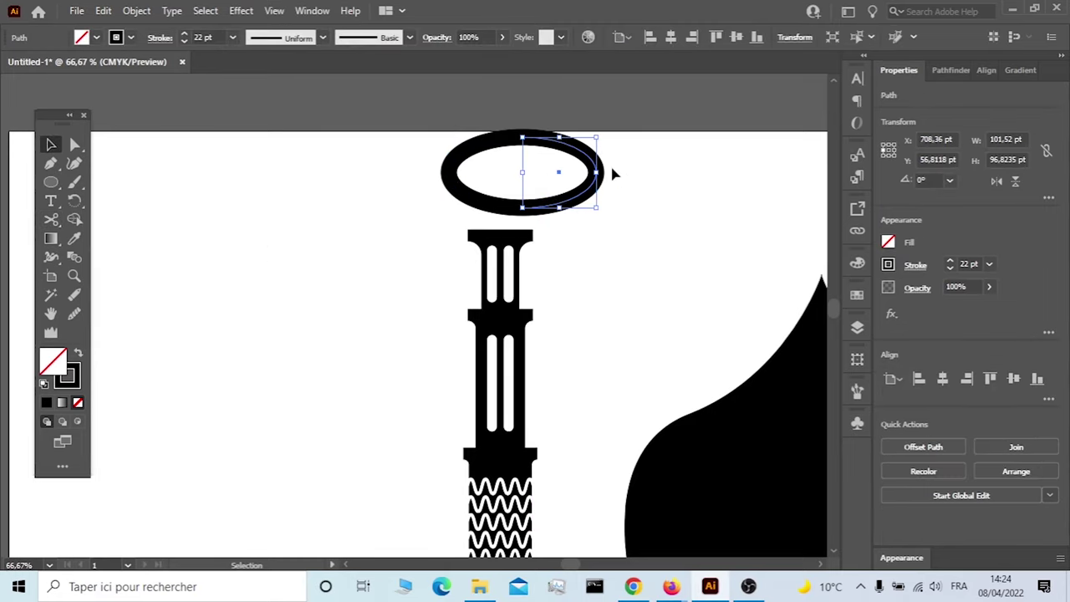
- Delete the ellipse's right half and give the remaining C-arc a tapered width profile
key(Delete)
click(468, 159)
click(322, 38)
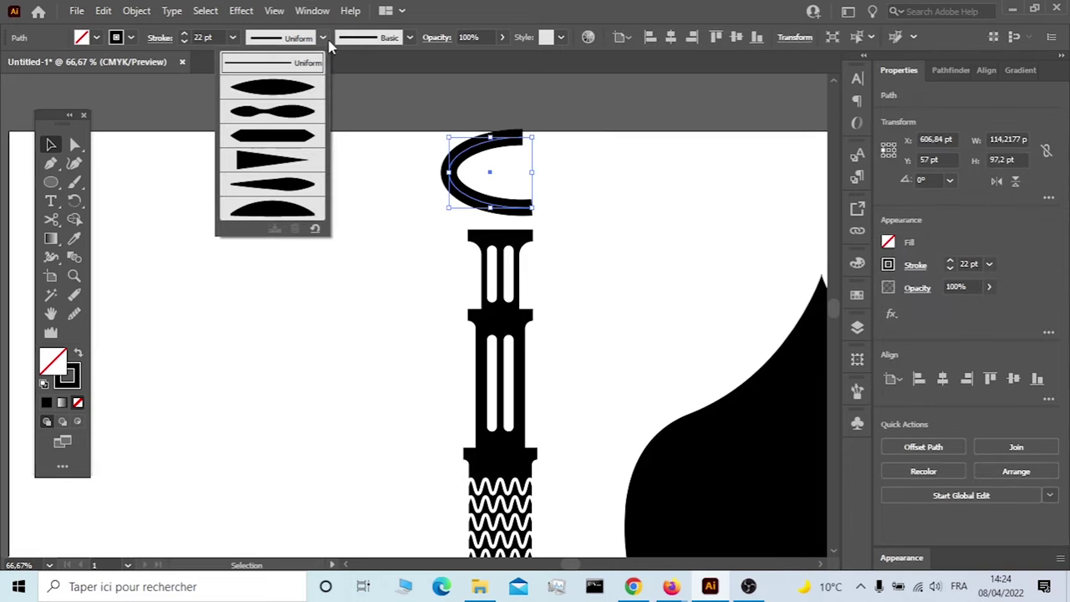
click(293, 89)
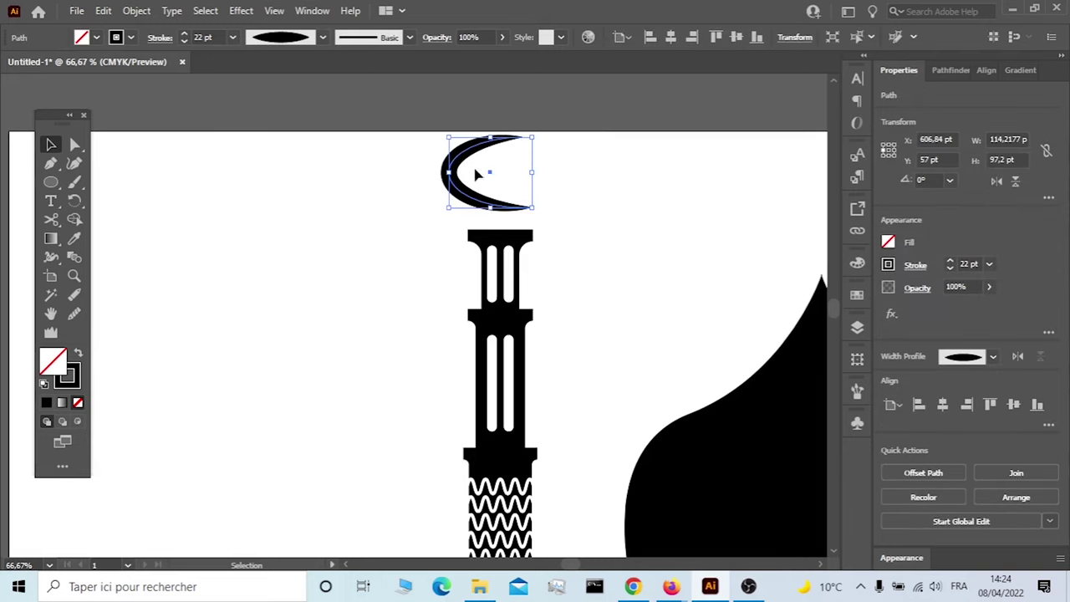
- Stretch, rotate about 23° and narrow the crescent, pulling its upper tip to the upper right
drag(496, 138, 496, 126)
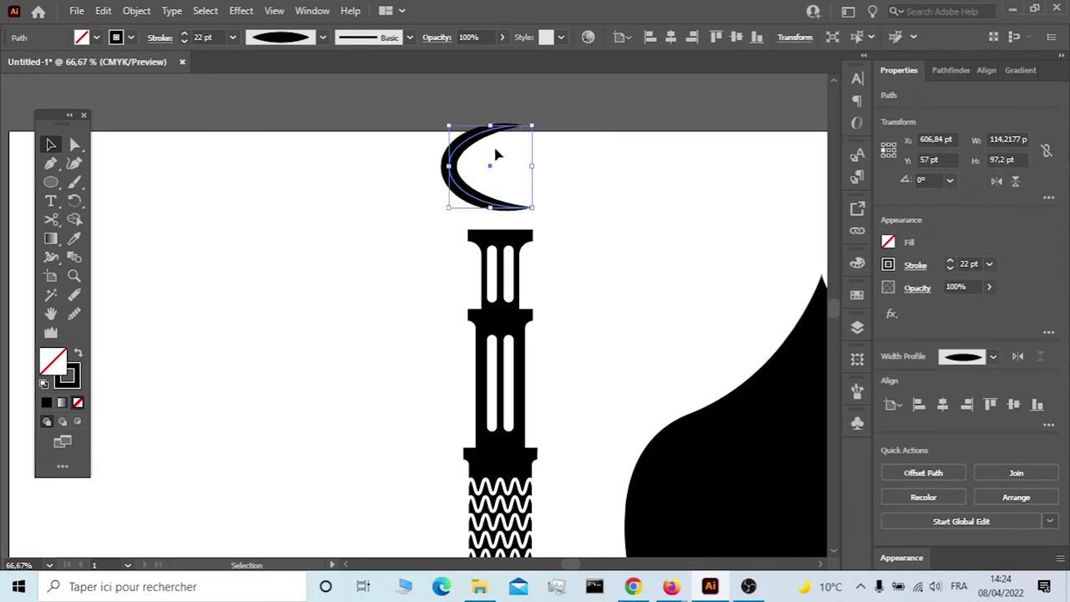
drag(537, 215, 544, 194)
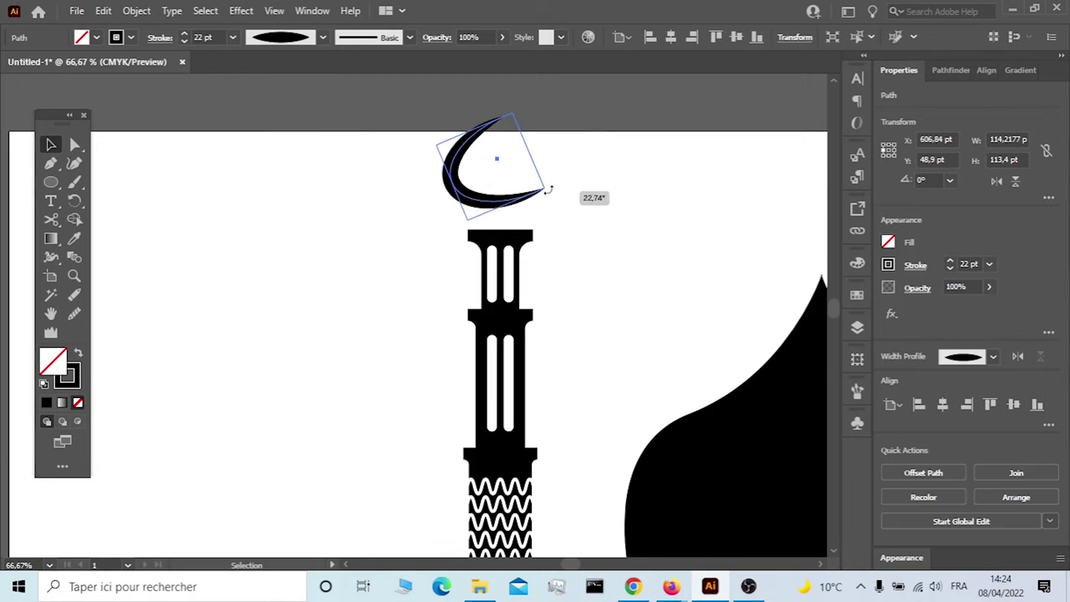
drag(448, 179, 487, 215)
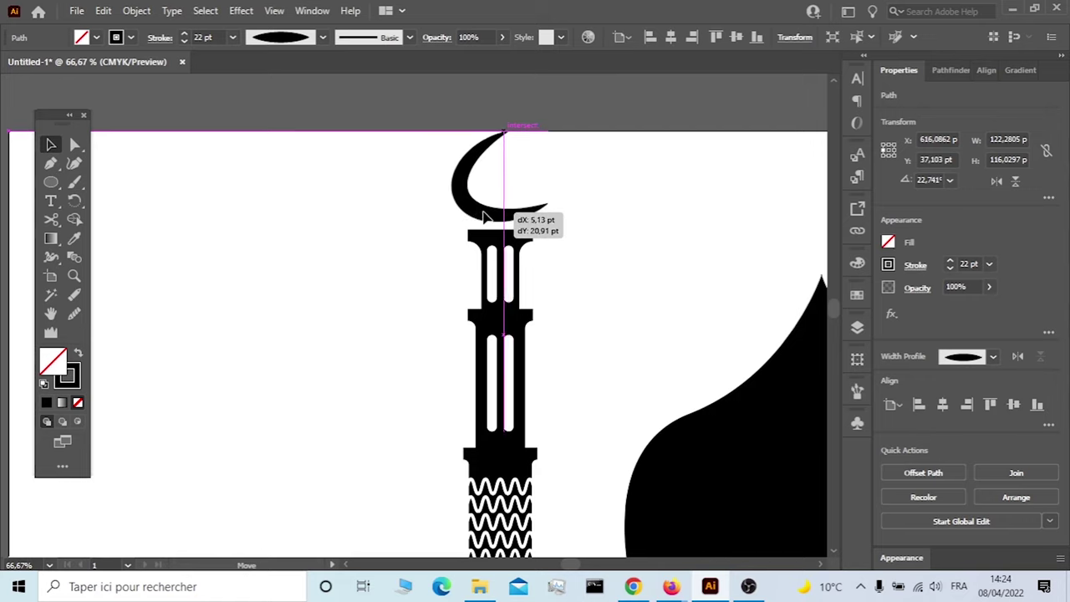
click(515, 148)
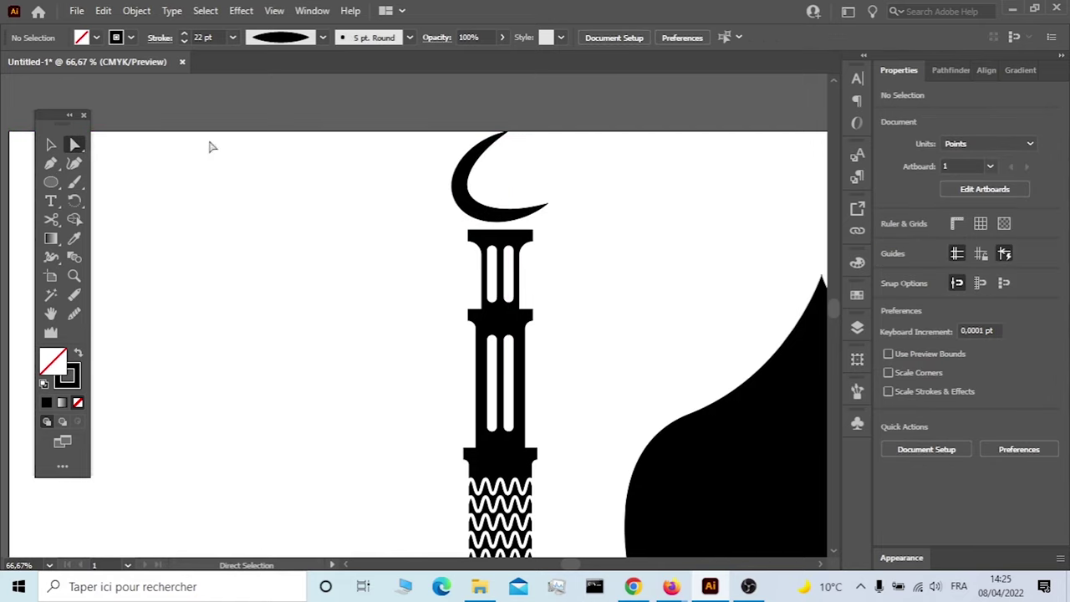
mouse_move(508, 133)
mouse_down()
mouse_move(543, 126)
mouse_move(513, 139)
mouse_up()
- Widen the crescent's lower-left curve and nudge the crescent down onto the minaret's cap
drag(468, 203, 528, 191)
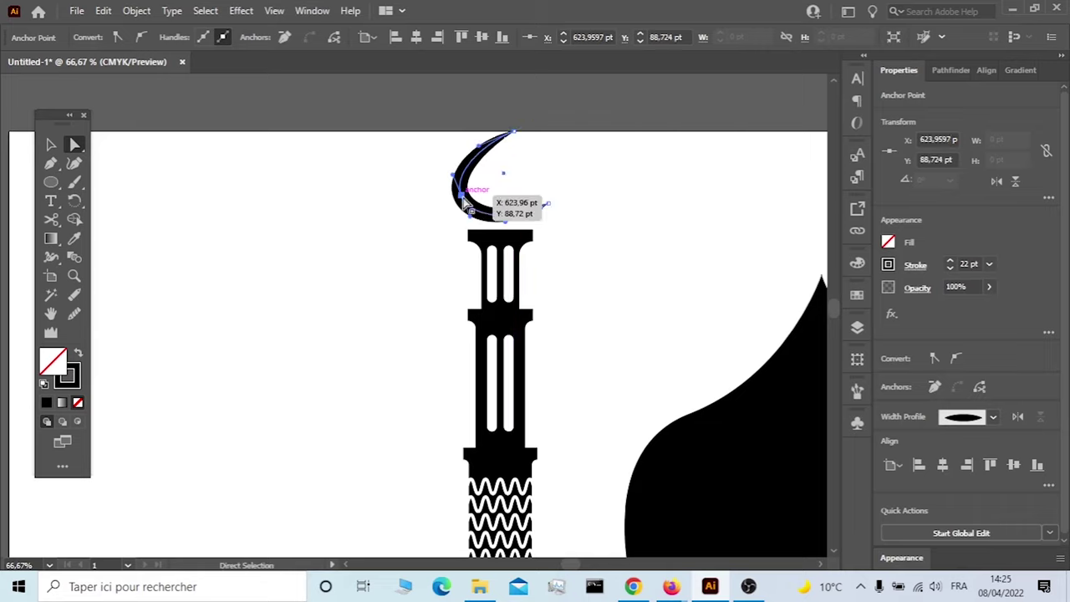
click(117, 172)
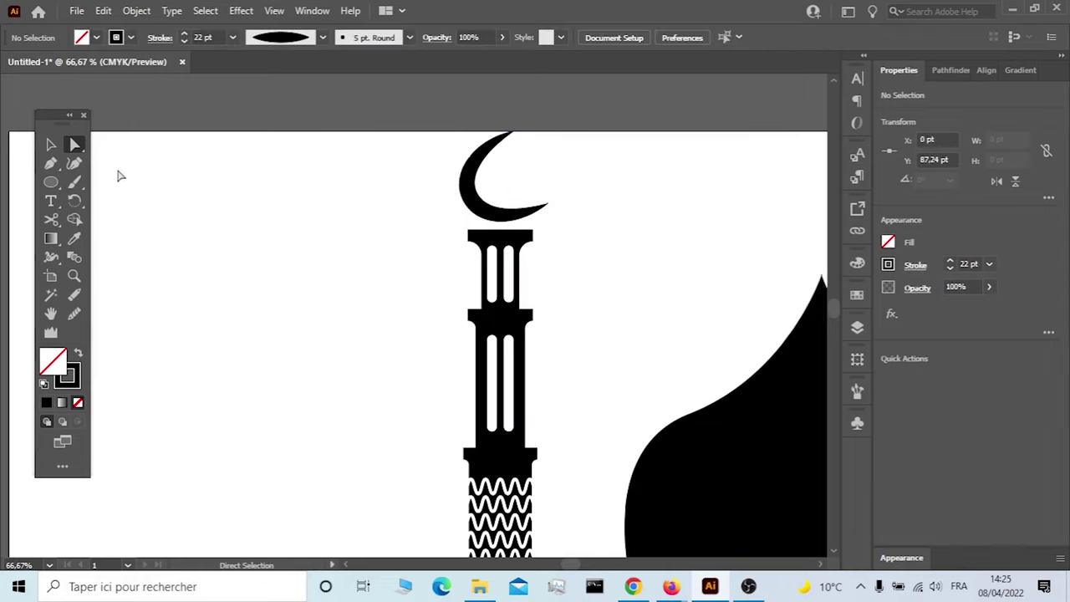
click(50, 144)
drag(500, 218, 498, 224)
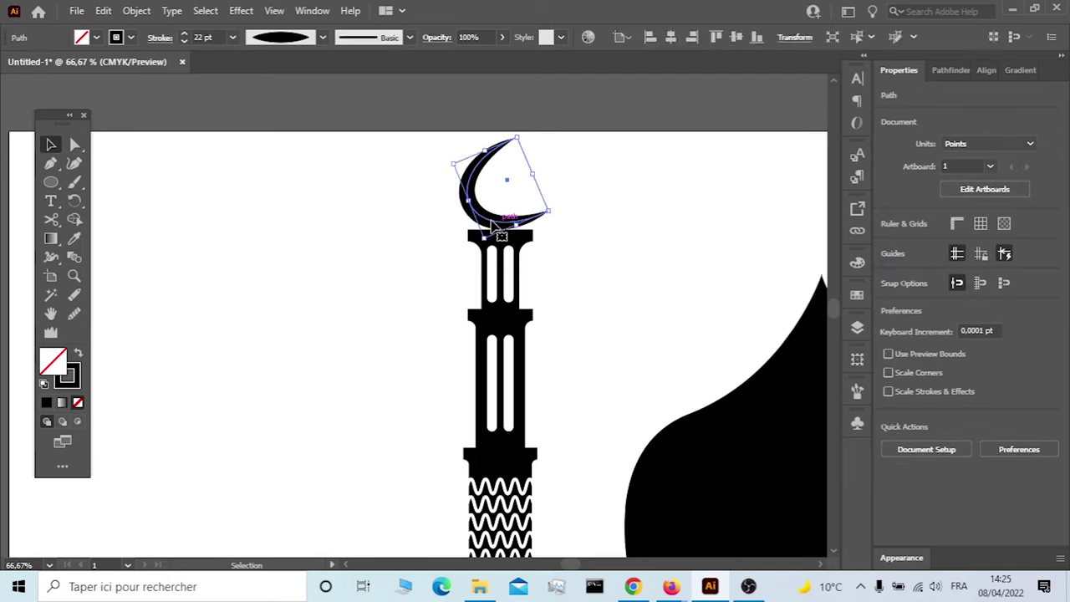
click(298, 224)
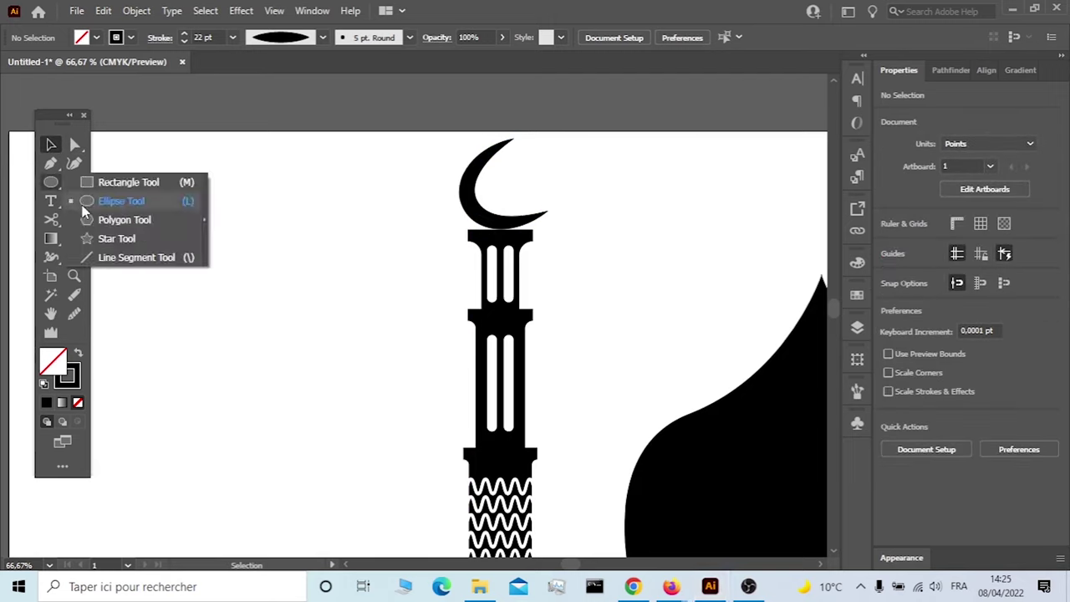
- Draw a small black five-pointed star inside the crescent
drag(50, 183, 105, 239)
drag(512, 183, 525, 173)
click(76, 354)
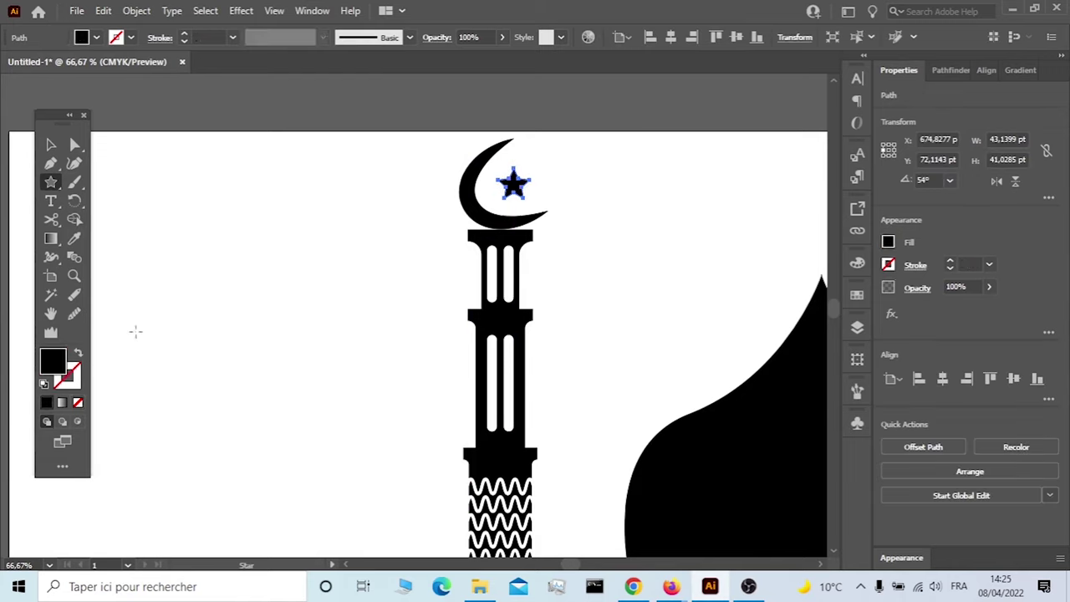
click(328, 274)
text(5)
key(Return)
click(50, 145)
click(306, 225)
- Shrink the crescent by dragging its bounding box
scroll(307, 236, down, 1)
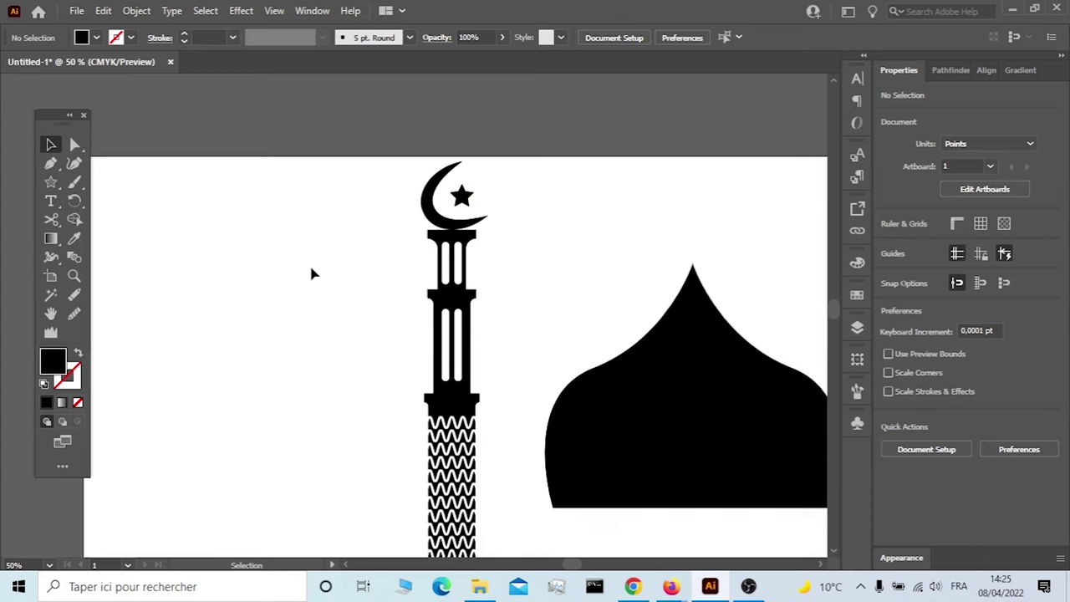
scroll(312, 273, down, 1)
scroll(434, 219, up, 3)
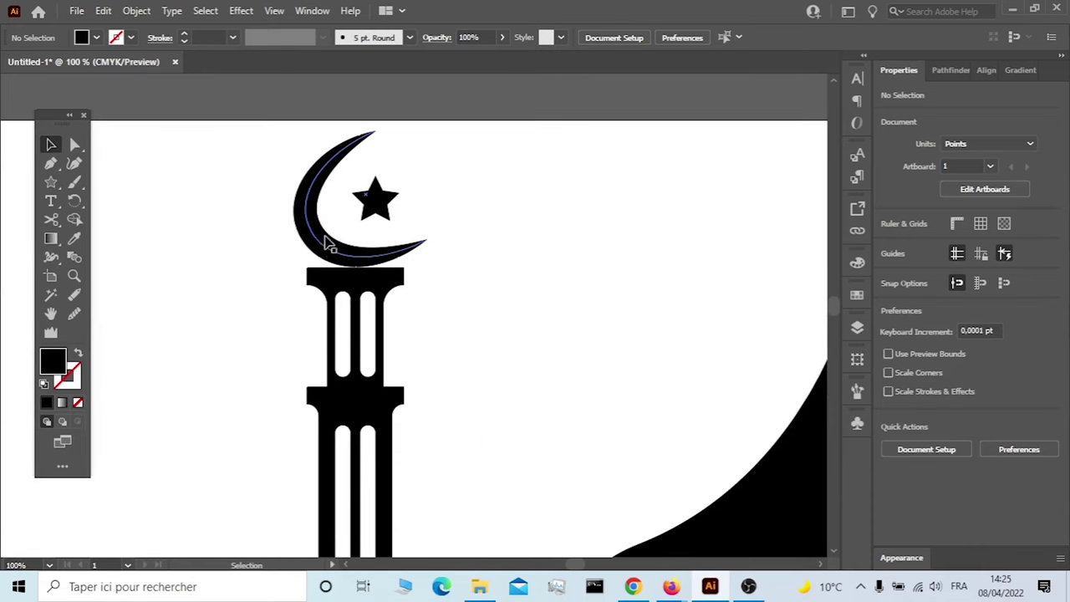
click(333, 152)
drag(333, 152, 324, 230)
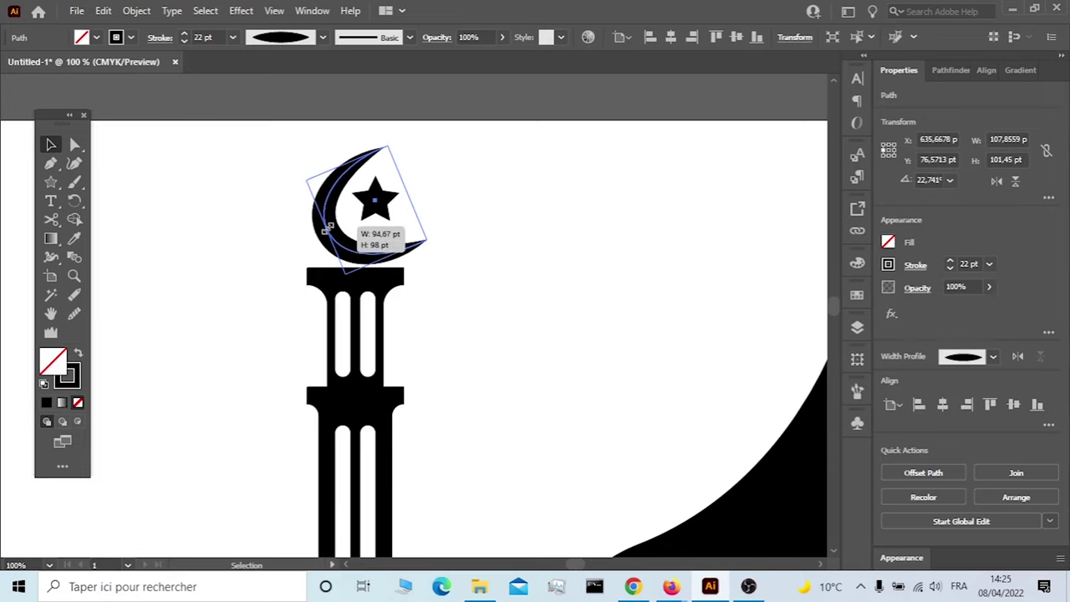
drag(326, 229, 326, 230)
click(420, 148)
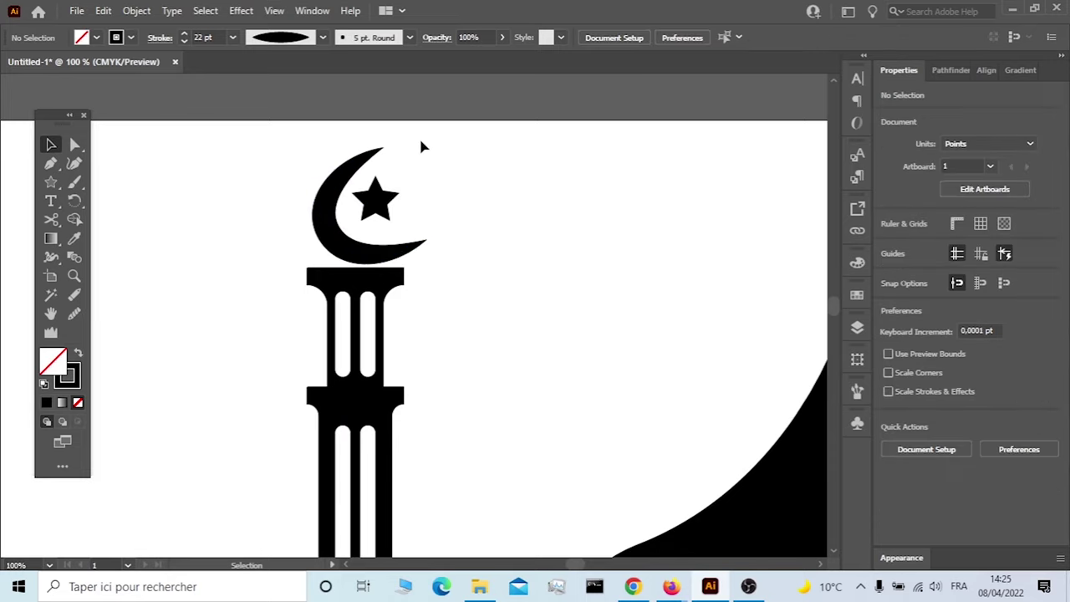
- Nudge the star inside the crescent and scale the crescent to fit the minaret top
click(389, 198)
drag(366, 169, 399, 177)
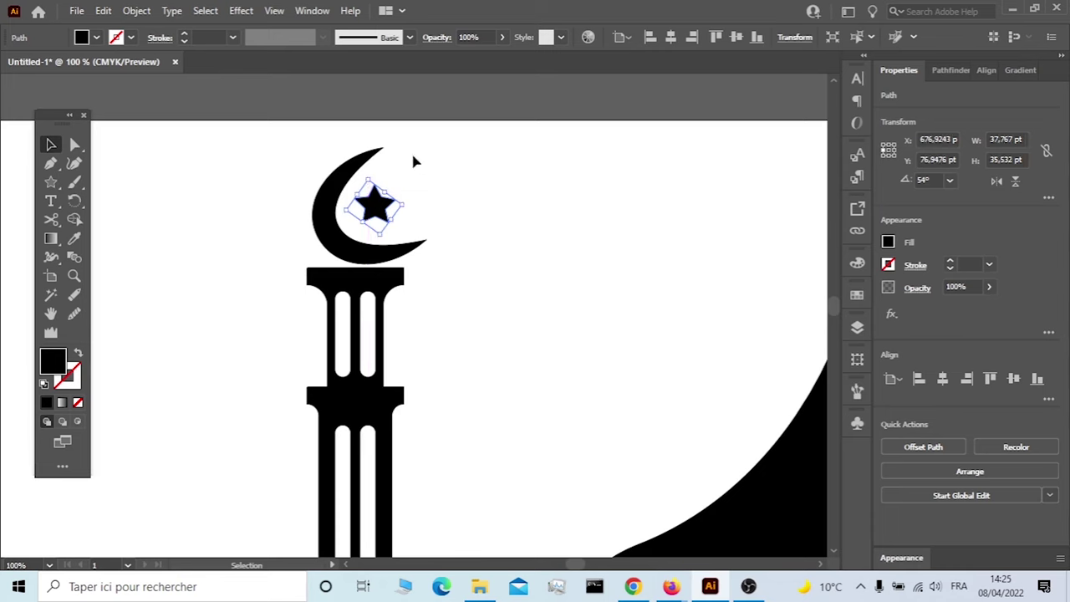
click(417, 171)
scroll(417, 172, down, 2)
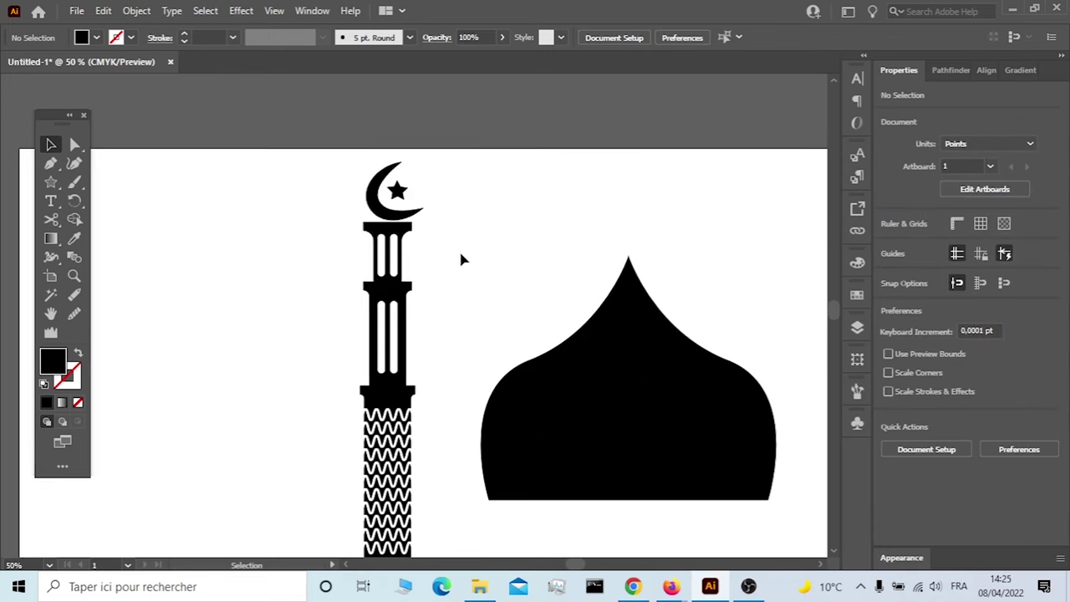
click(378, 209)
drag(364, 178, 370, 181)
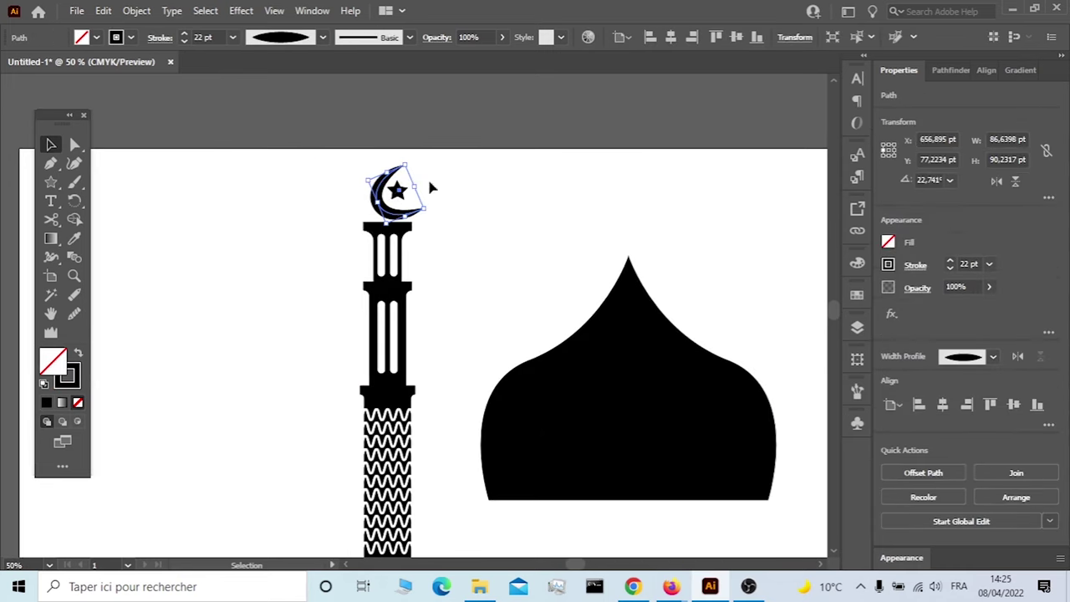
drag(387, 219, 385, 222)
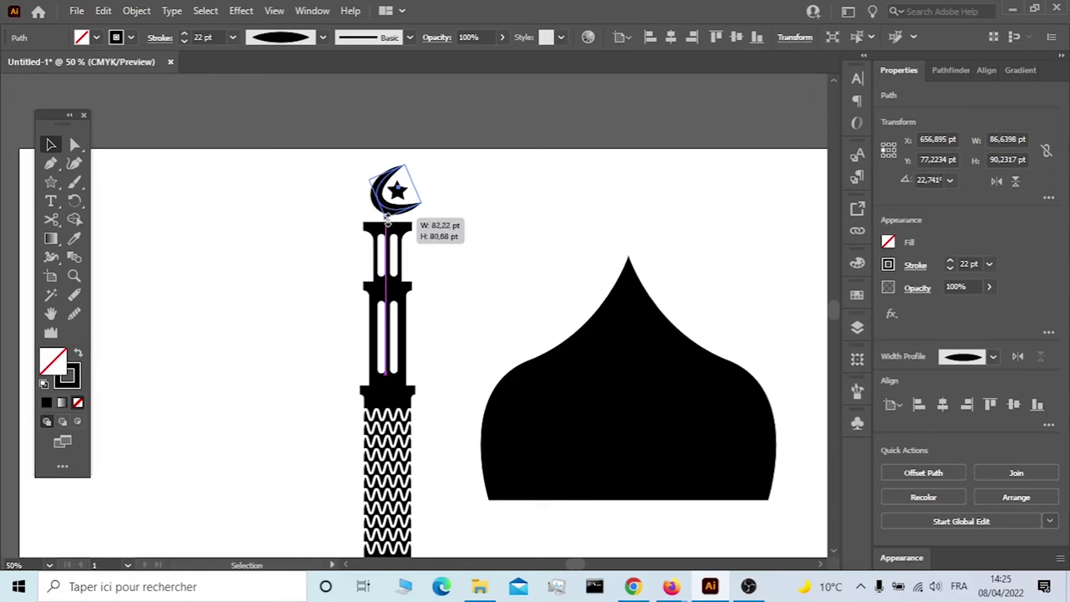
click(437, 167)
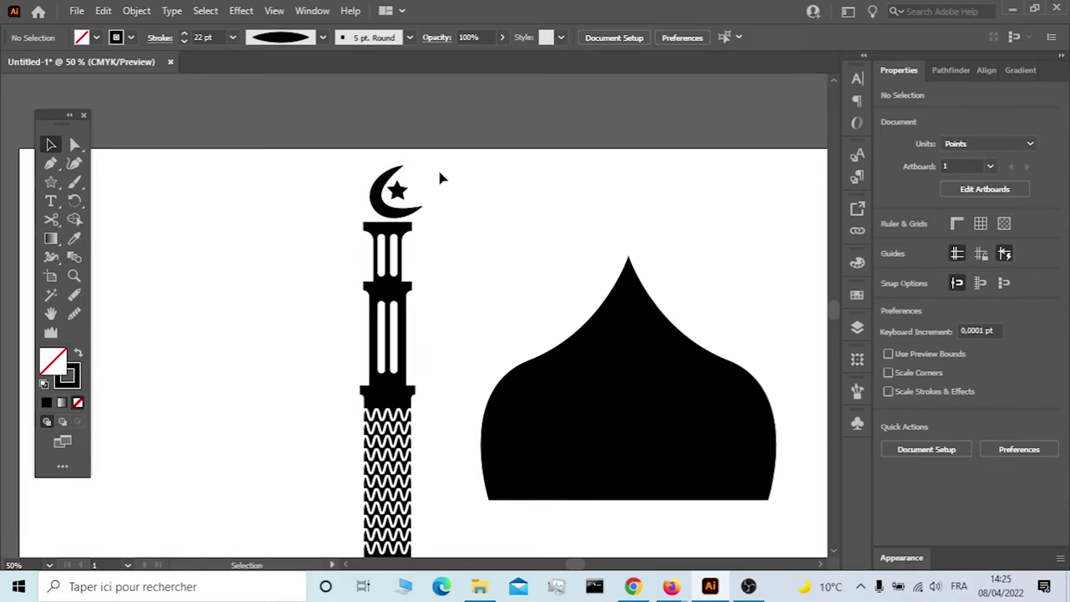
- Zoom in on the crescent and star to check them, then zoom back out to the whole artwork
mouse_move(437, 167)
mouse_down()
mouse_move(420, 216)
mouse_move(363, 211)
mouse_up()
key(ctrl+plus)
key(ctrl+plus)
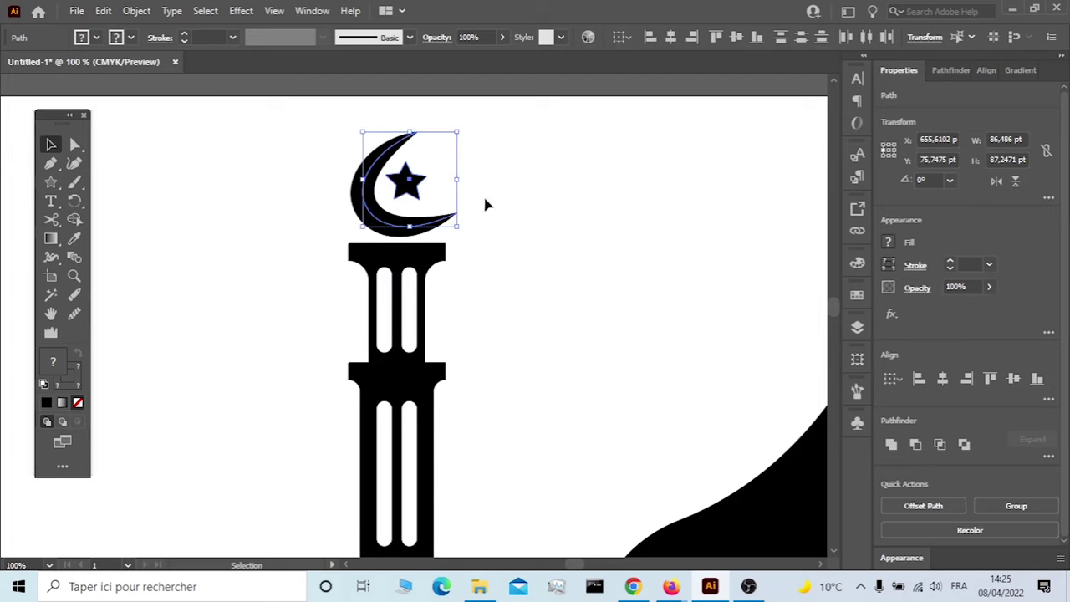
click(525, 197)
key(ctrl+minus)
key(ctrl+minus)
key(ctrl+minus)
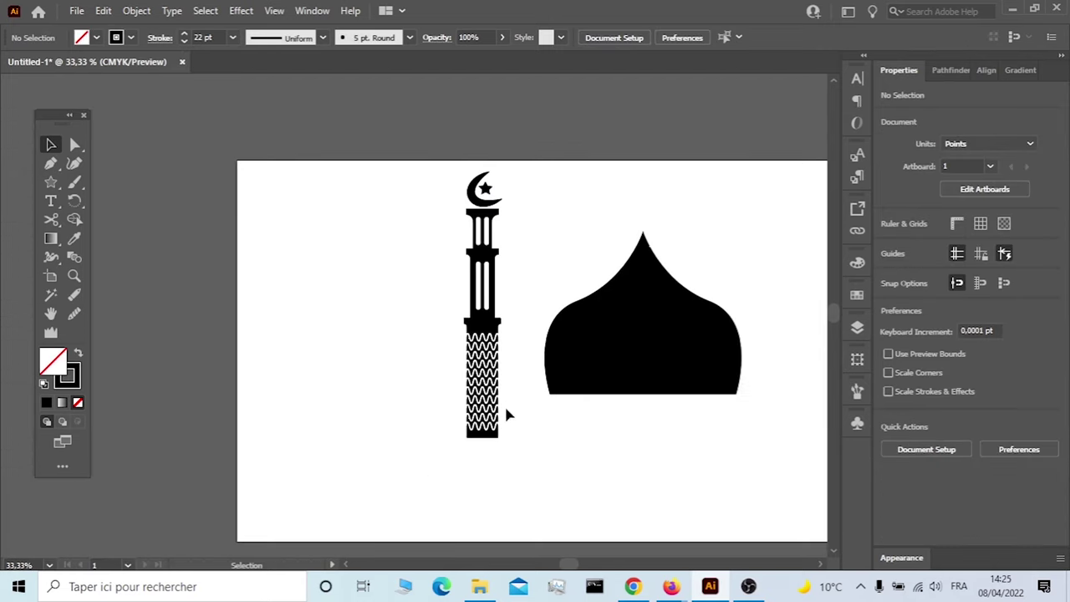
- Move the dome toward the minaret and place a vertically reflected minaret copy right of the dome
drag(666, 366, 641, 406)
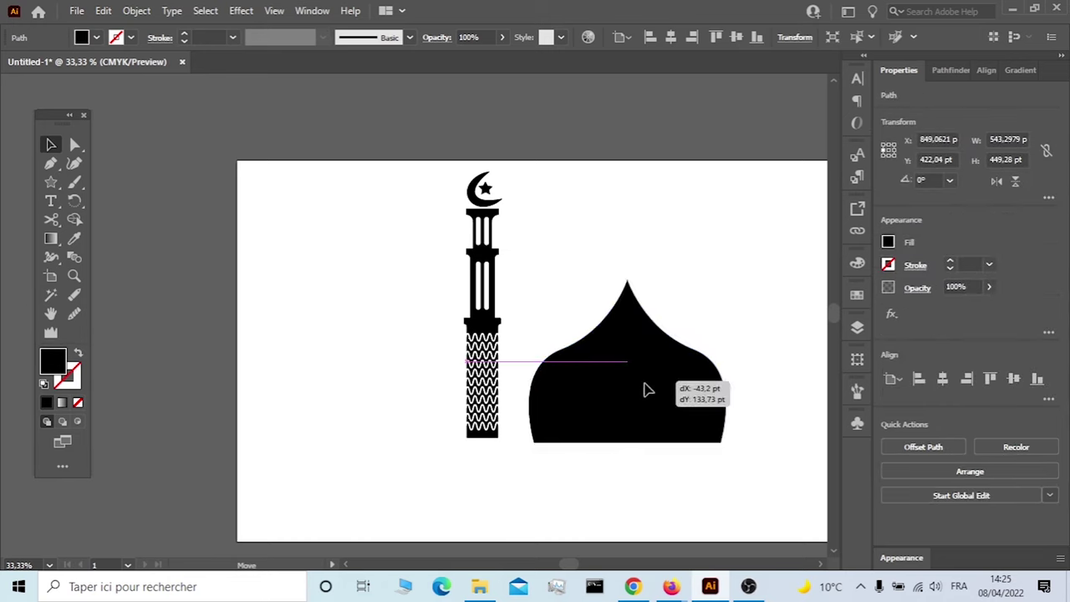
click(539, 251)
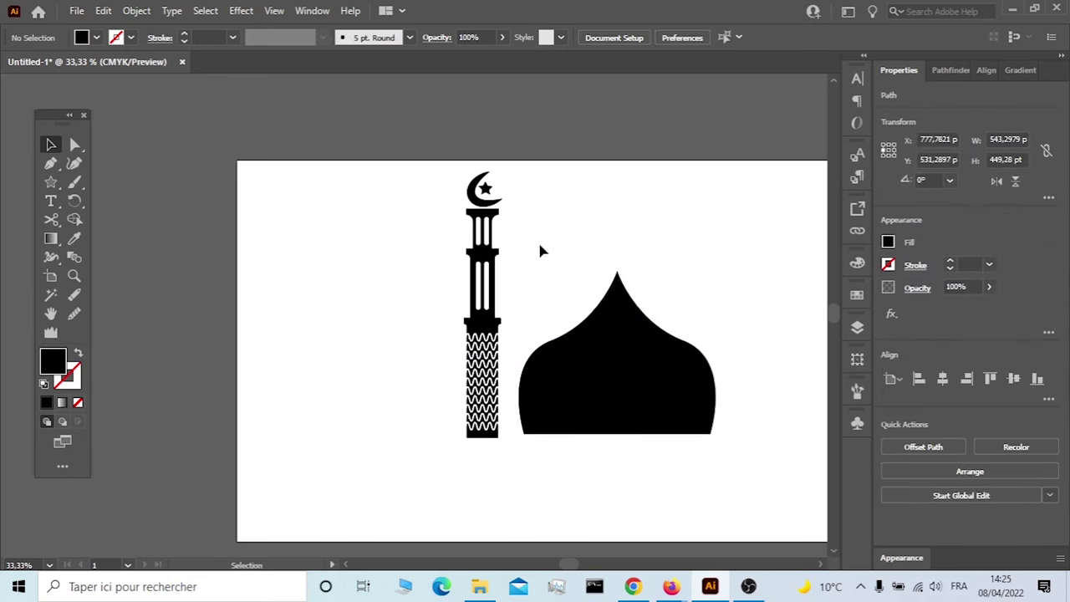
drag(494, 460, 461, 164)
right_click(487, 329)
mouse_move(534, 226)
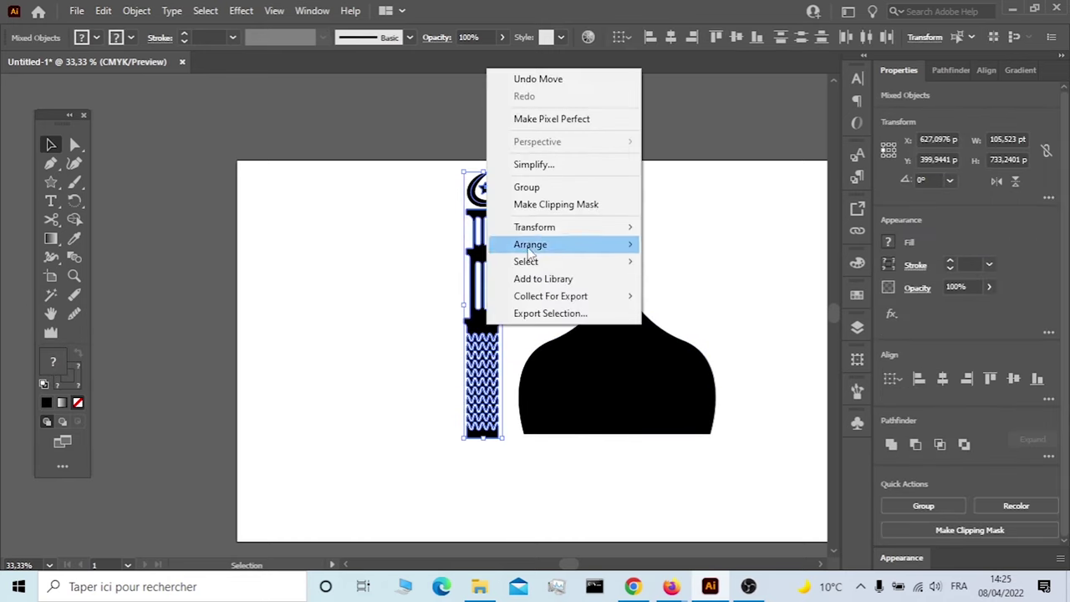
click(673, 284)
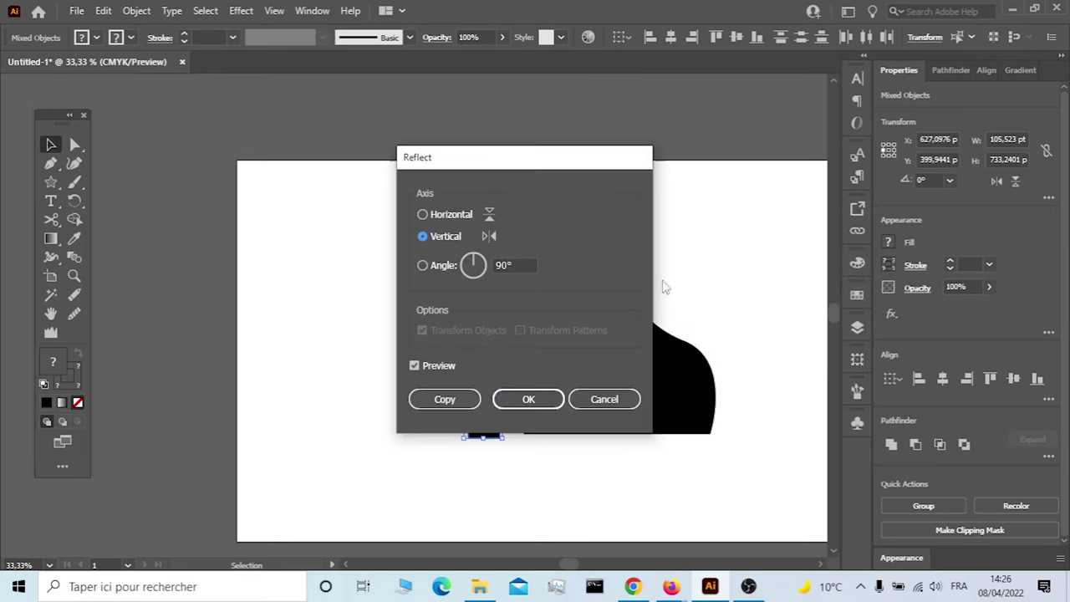
click(444, 399)
mouse_move(484, 330)
mouse_down()
mouse_move(773, 347)
mouse_move(761, 343)
mouse_up()
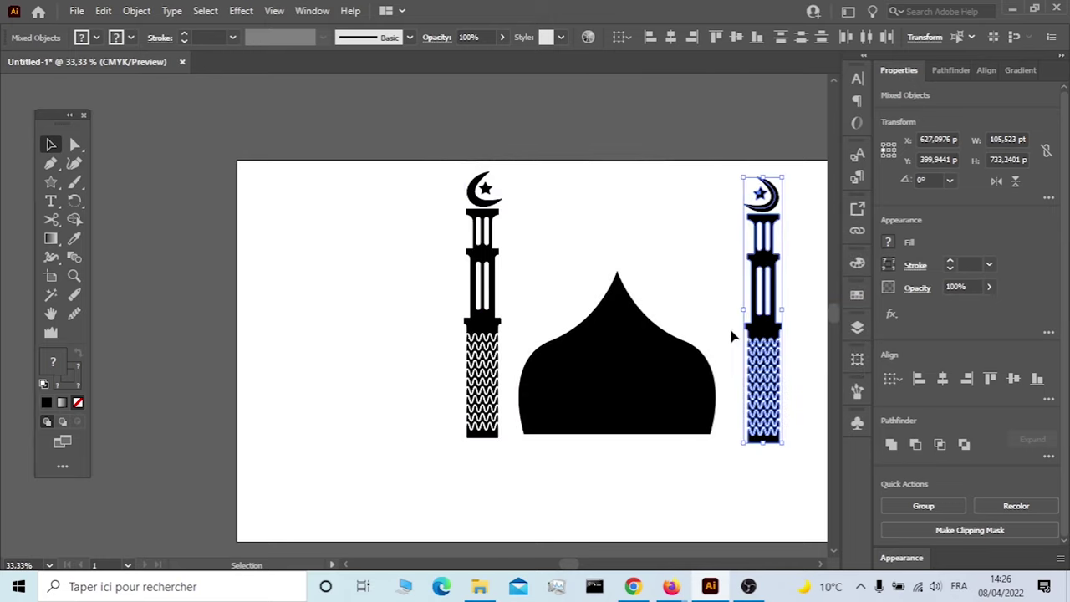
- Lower the dome slightly and move the right minaret closer for even spacing
scroll(694, 335, right, 3)
scroll(558, 458, right, 3)
drag(474, 408, 445, 396)
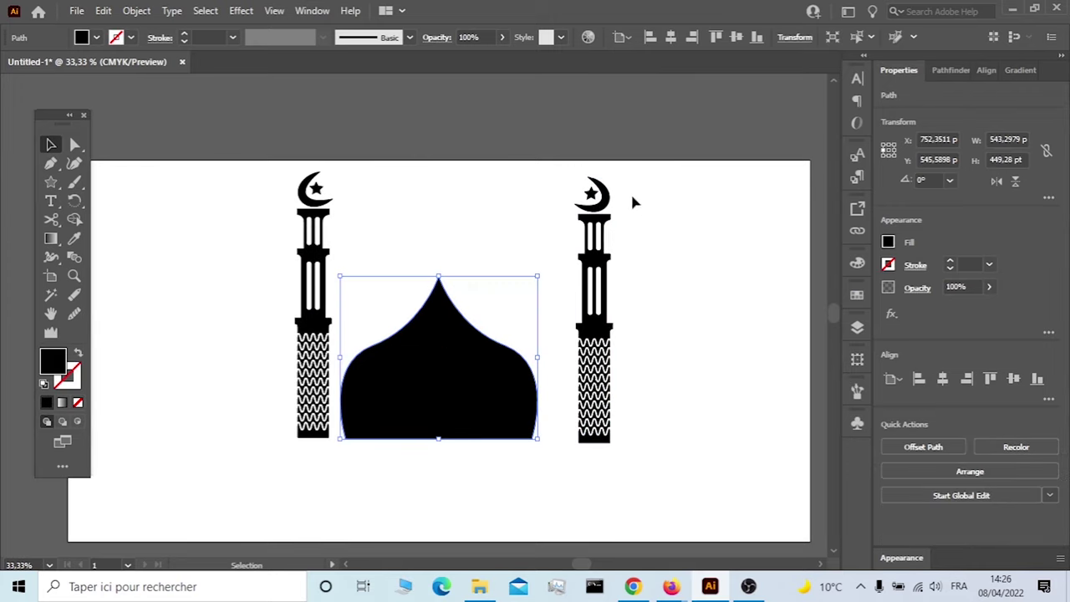
click(594, 276)
click(639, 177)
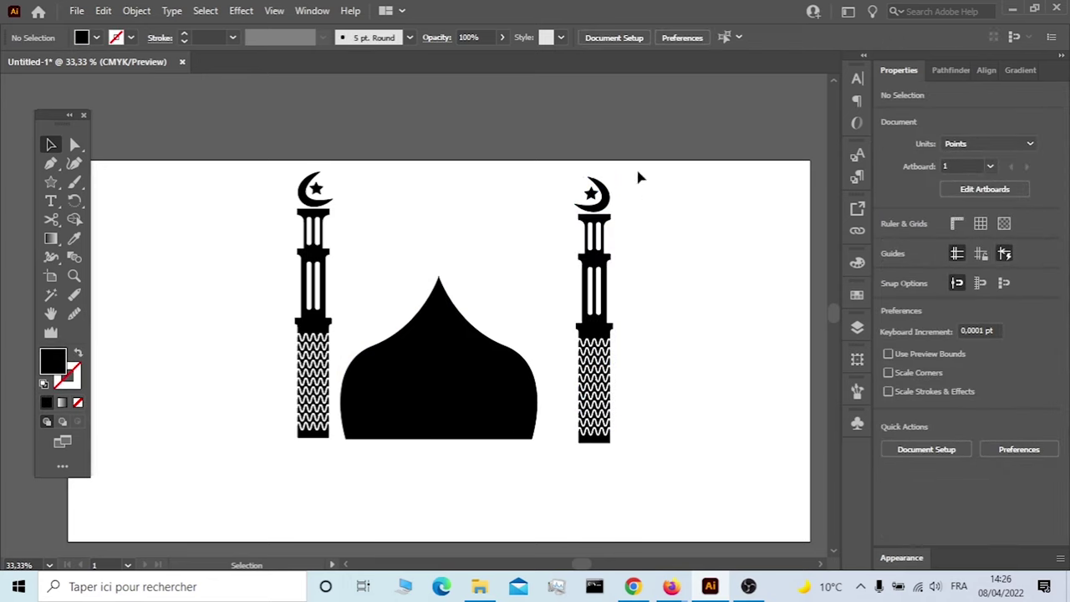
drag(585, 493, 587, 489)
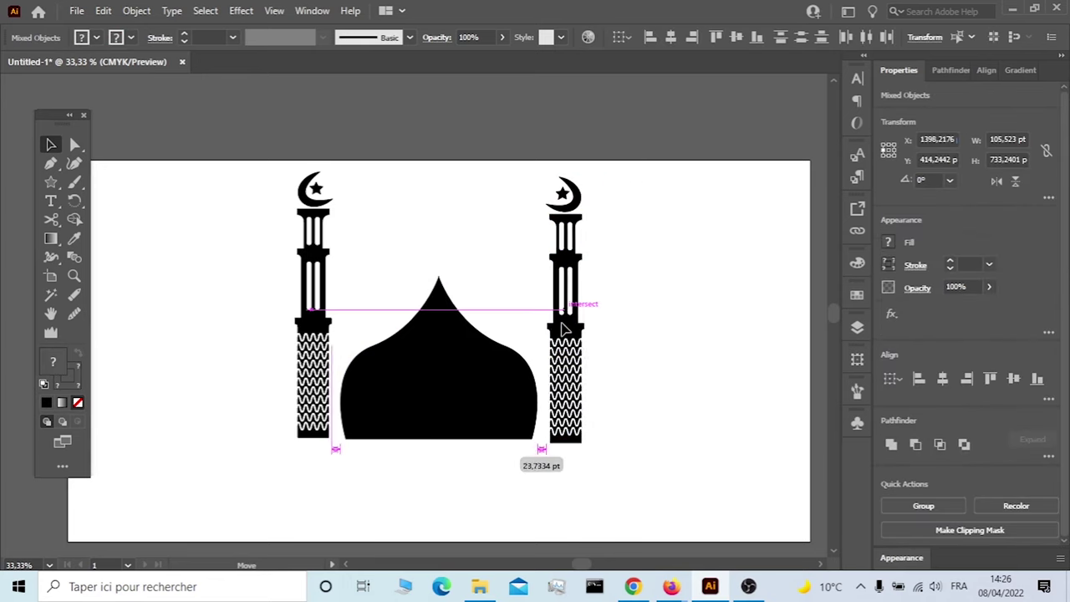
drag(593, 330, 567, 328)
click(640, 301)
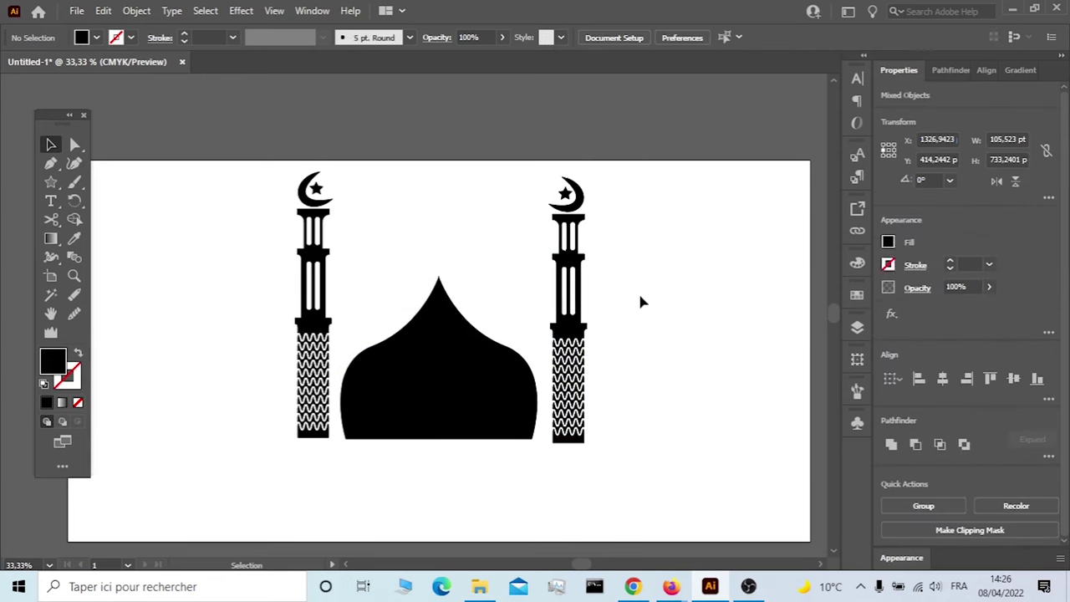
scroll(637, 291, down, 2)
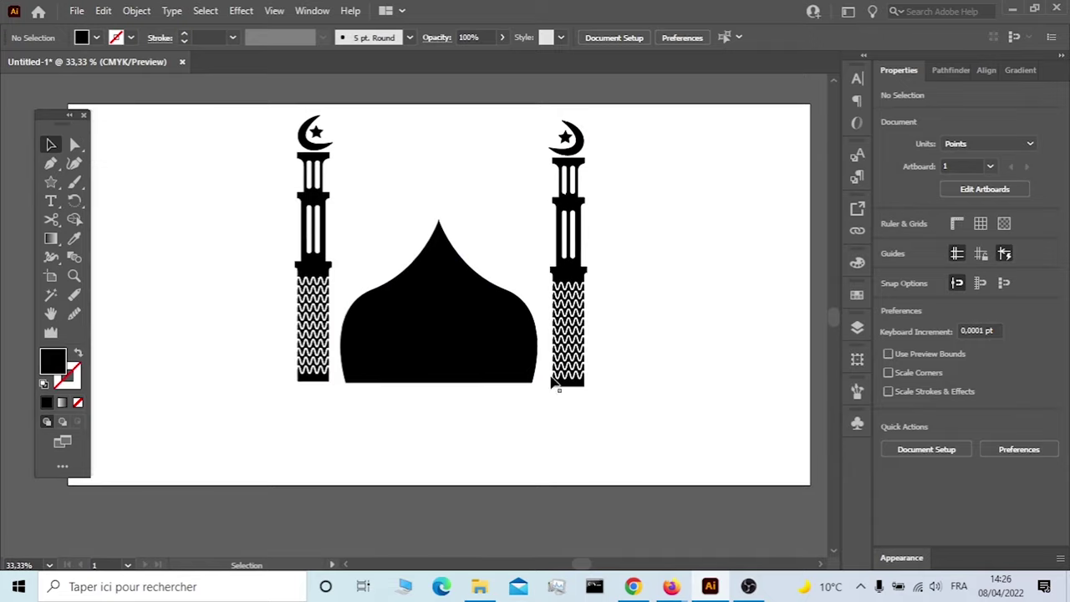
scroll(489, 374, down, 1)
click(51, 181)
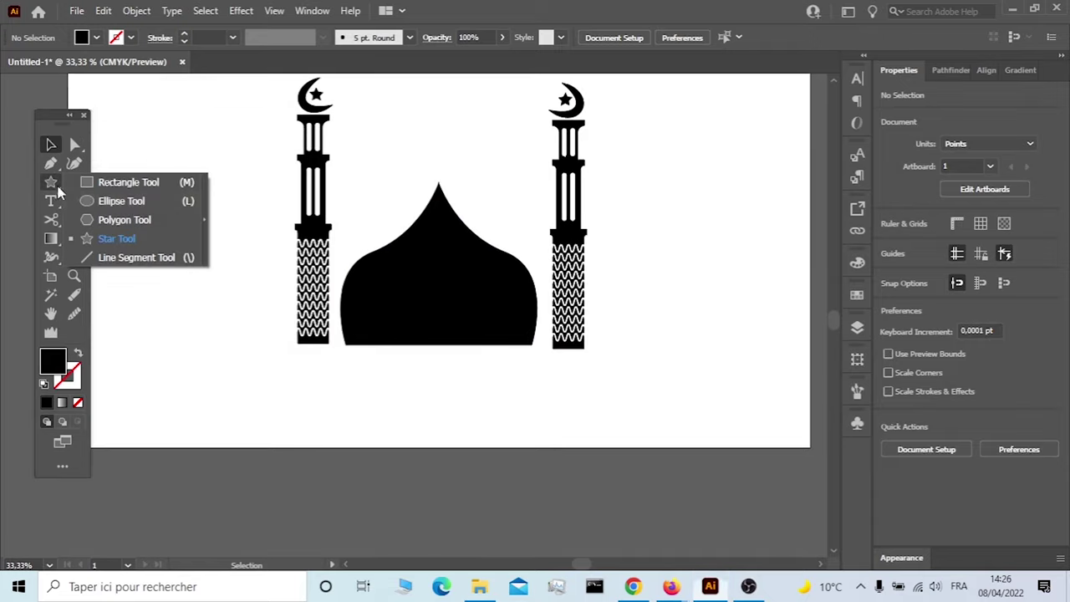
- Draw a large black ellipse across the dome and move it beneath the dome's base
click(107, 198)
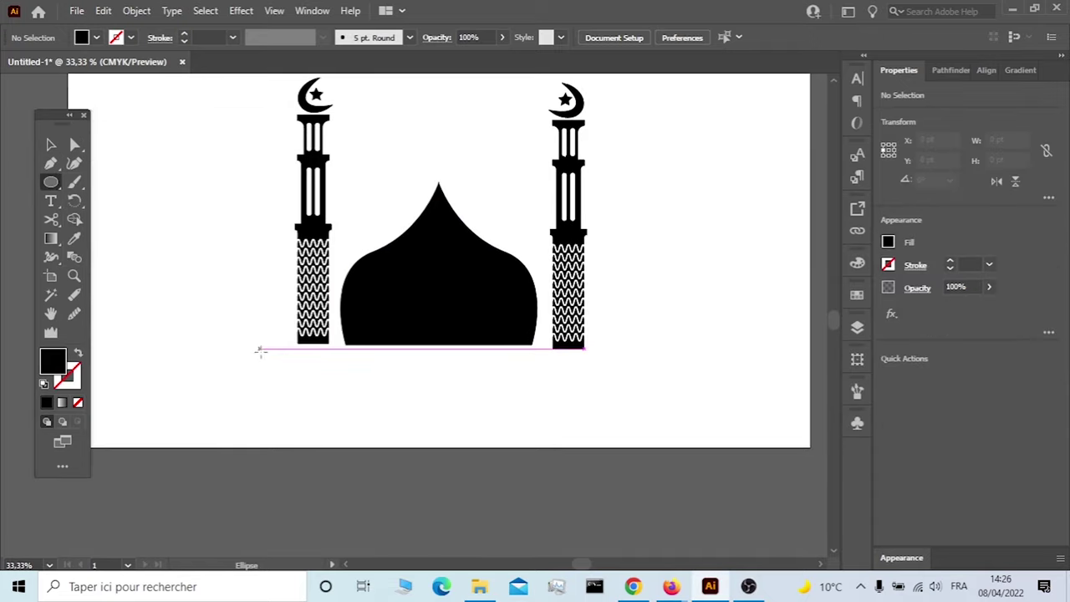
drag(264, 361, 661, 202)
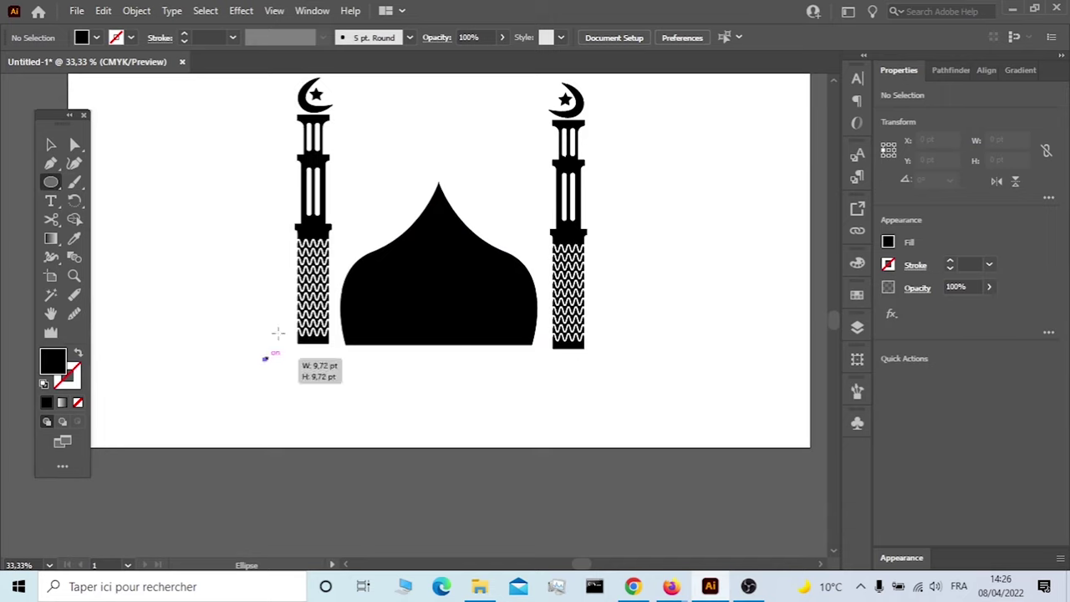
key(v)
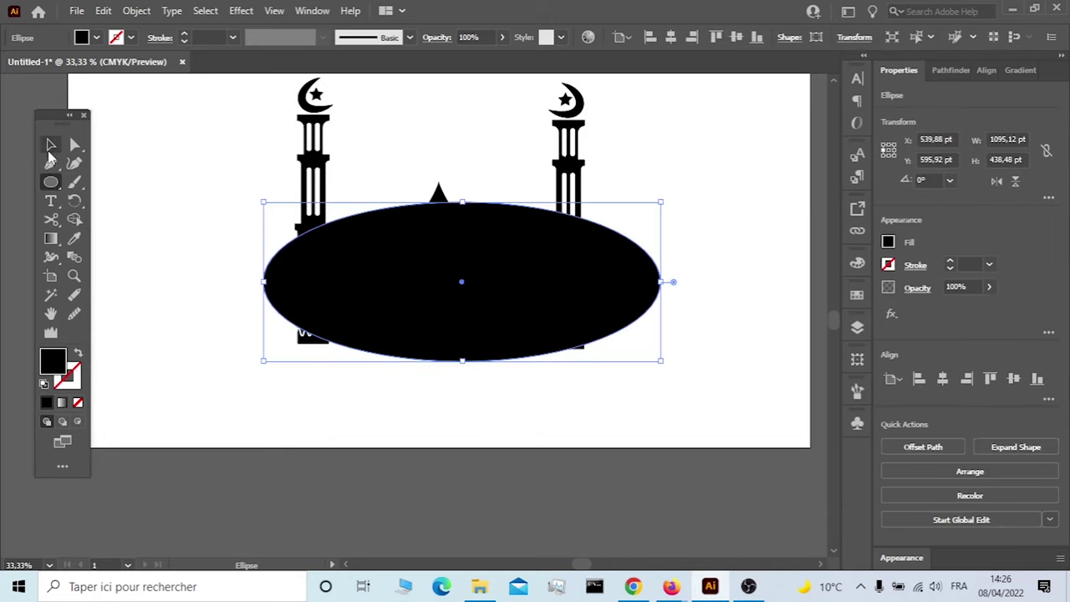
drag(495, 288, 472, 355)
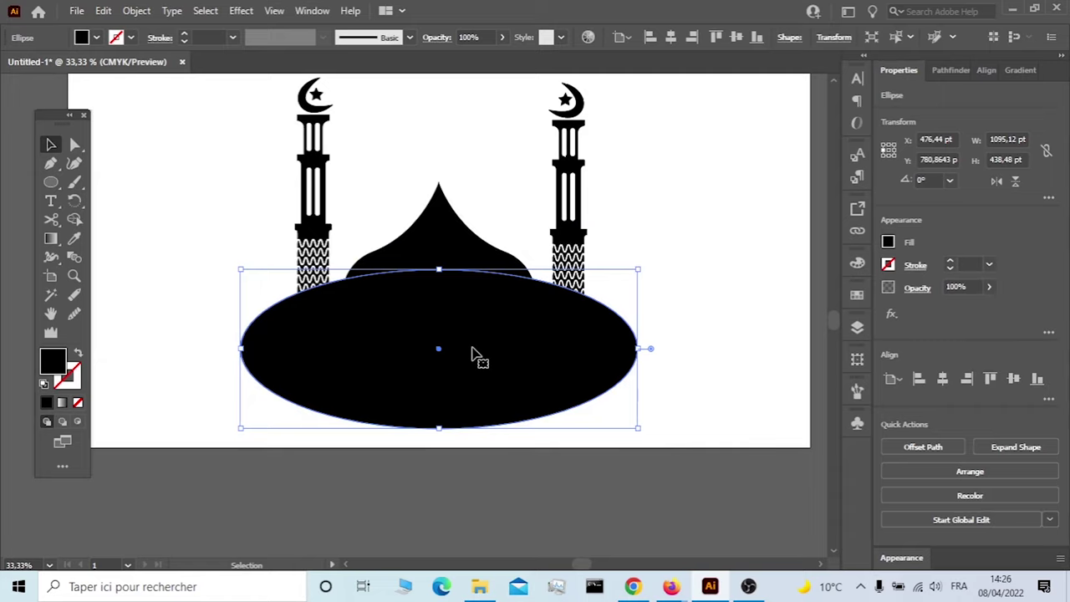
drag(485, 359, 464, 349)
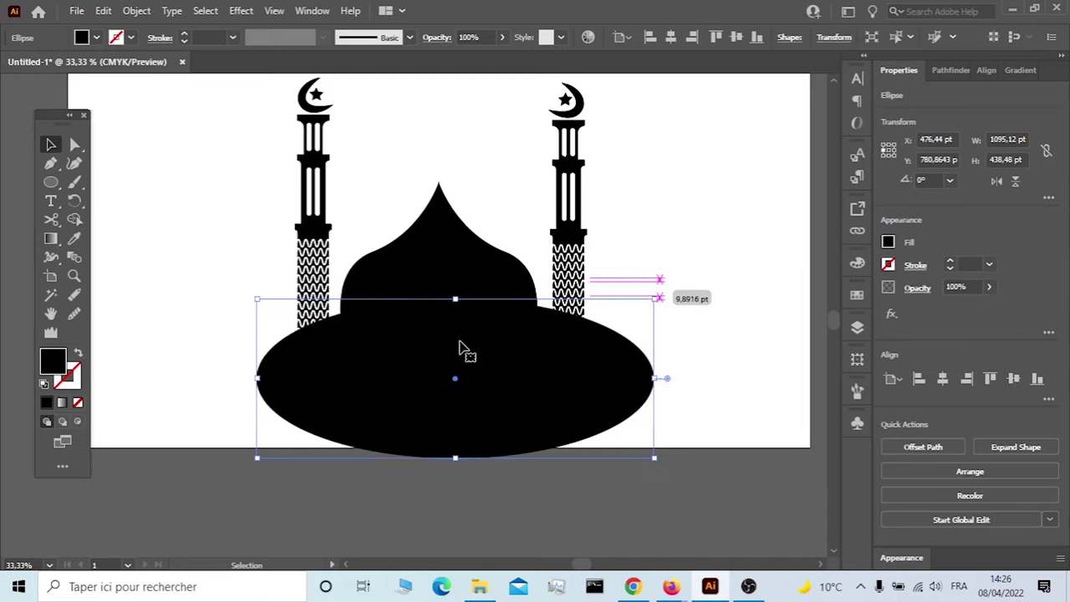
- Tilt the ellipse about 3.9 degrees, narrow it from the right, and settle it under the dome
drag(657, 301, 654, 287)
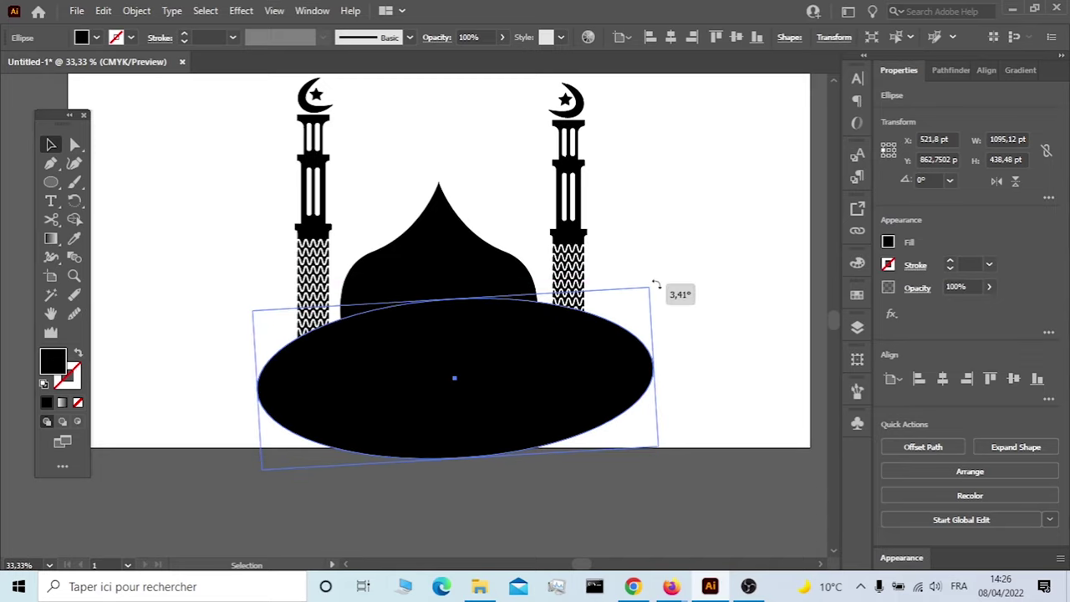
drag(525, 382, 526, 367)
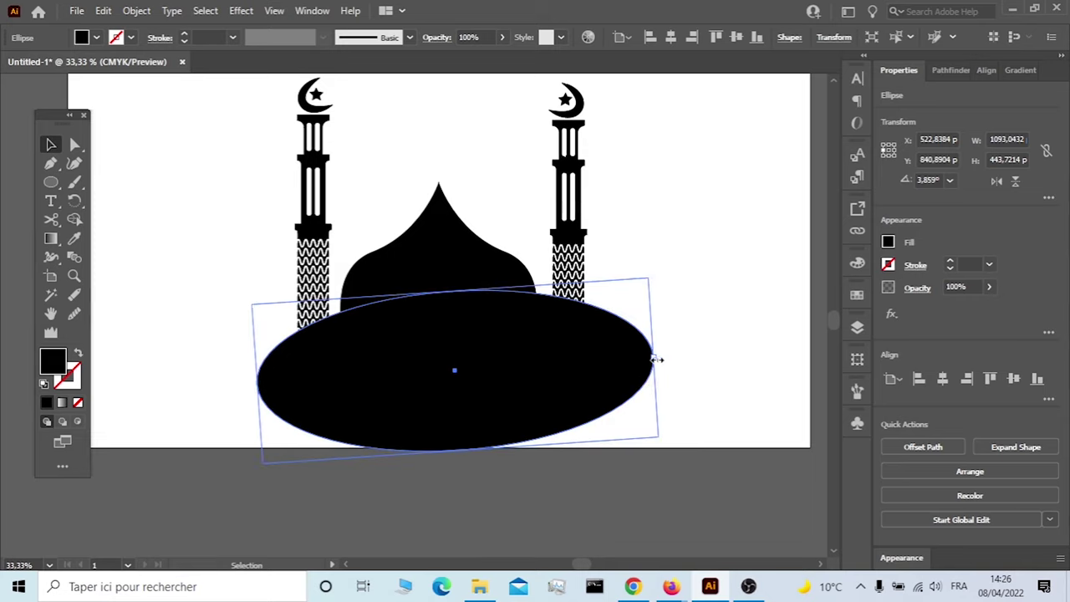
drag(657, 360, 622, 359)
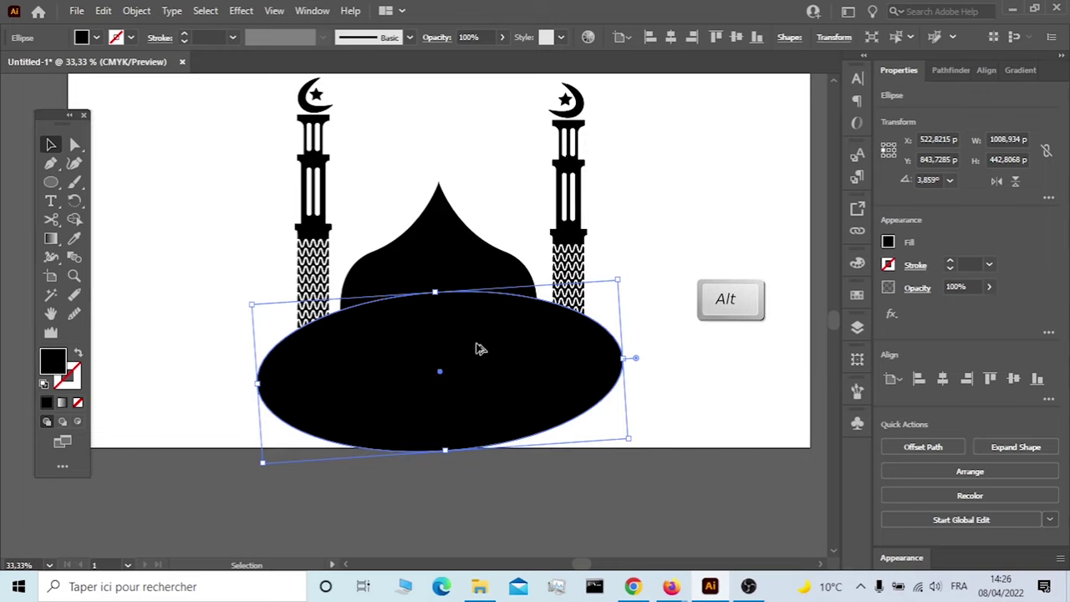
drag(476, 340, 477, 379)
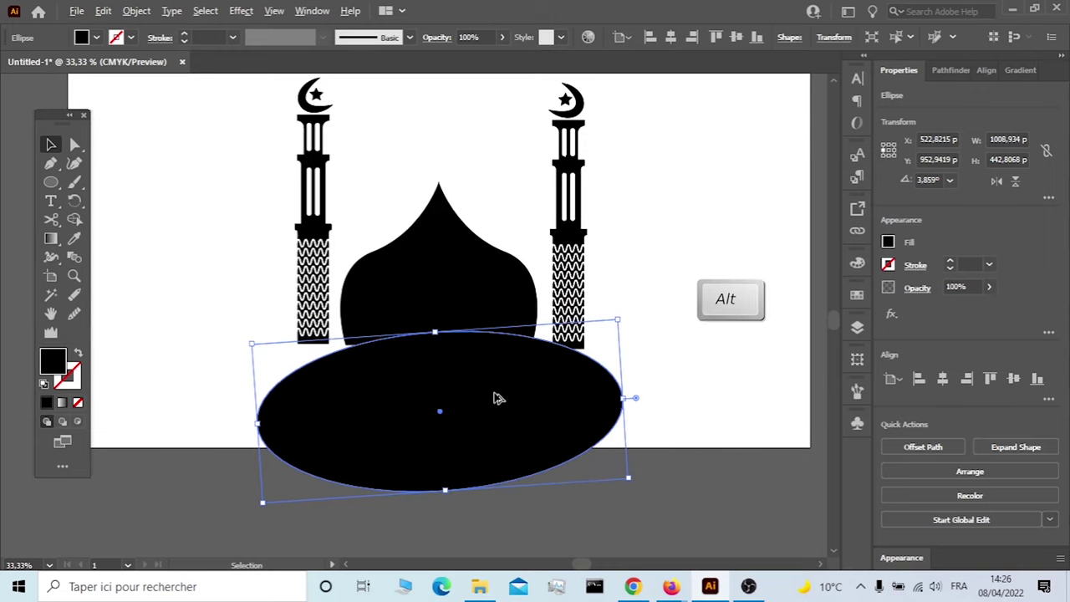
- Duplicate the ellipse lower down and enlarge the copy wider and taller
drag(497, 398, 496, 432)
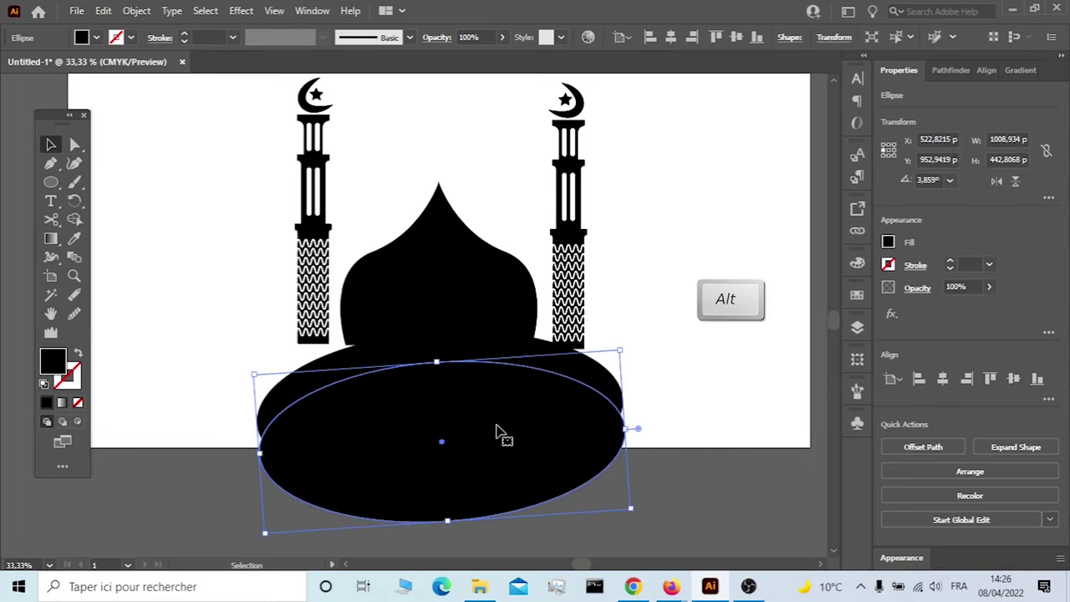
scroll(559, 315, down, 1)
scroll(584, 391, down, 1)
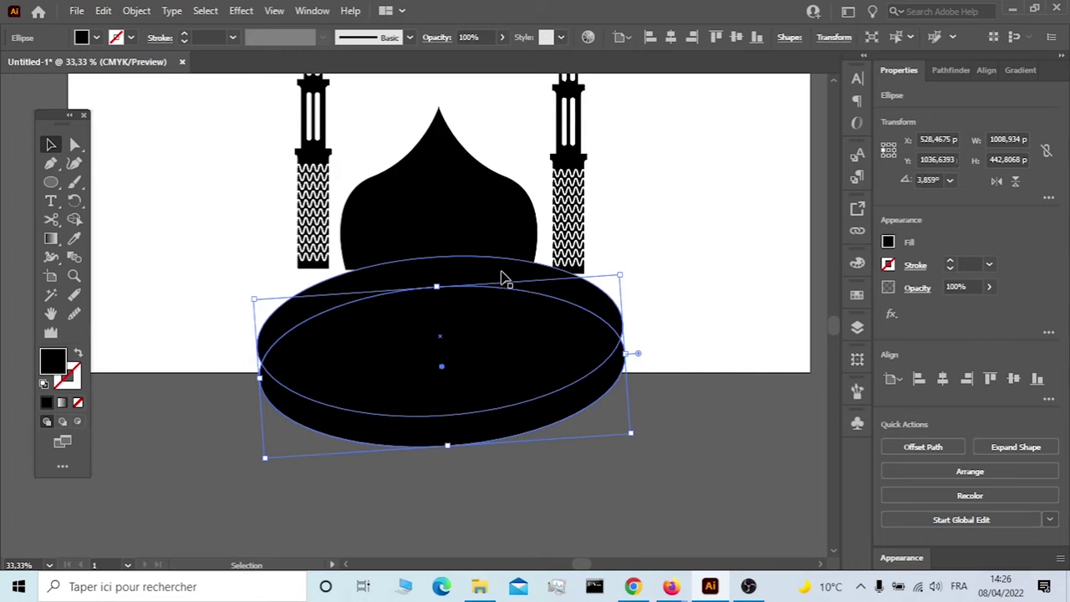
click(501, 281)
click(451, 363)
click(712, 304)
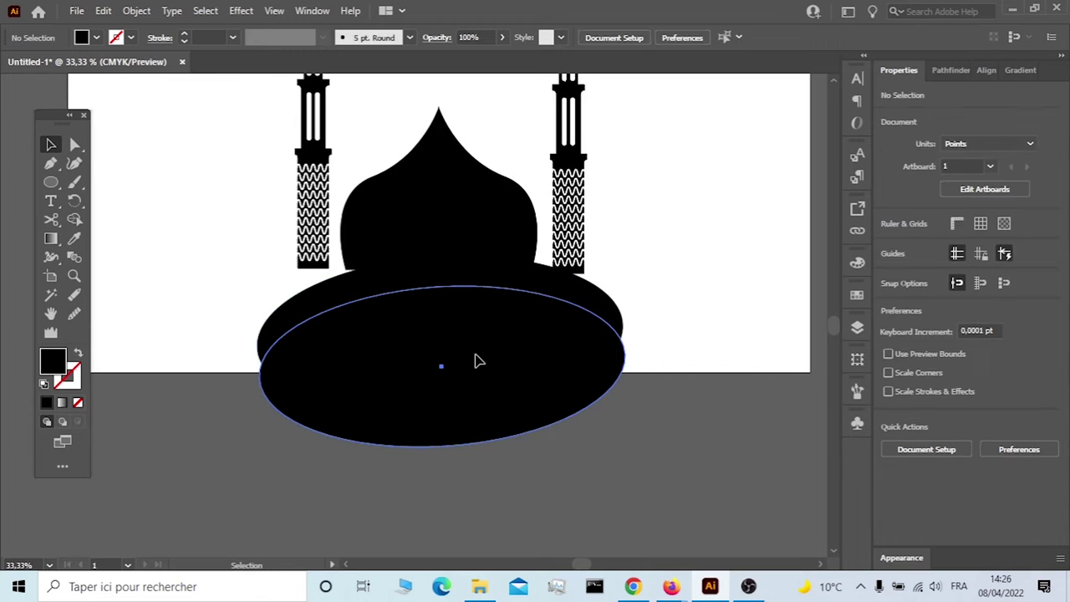
click(473, 359)
click(581, 439)
click(530, 330)
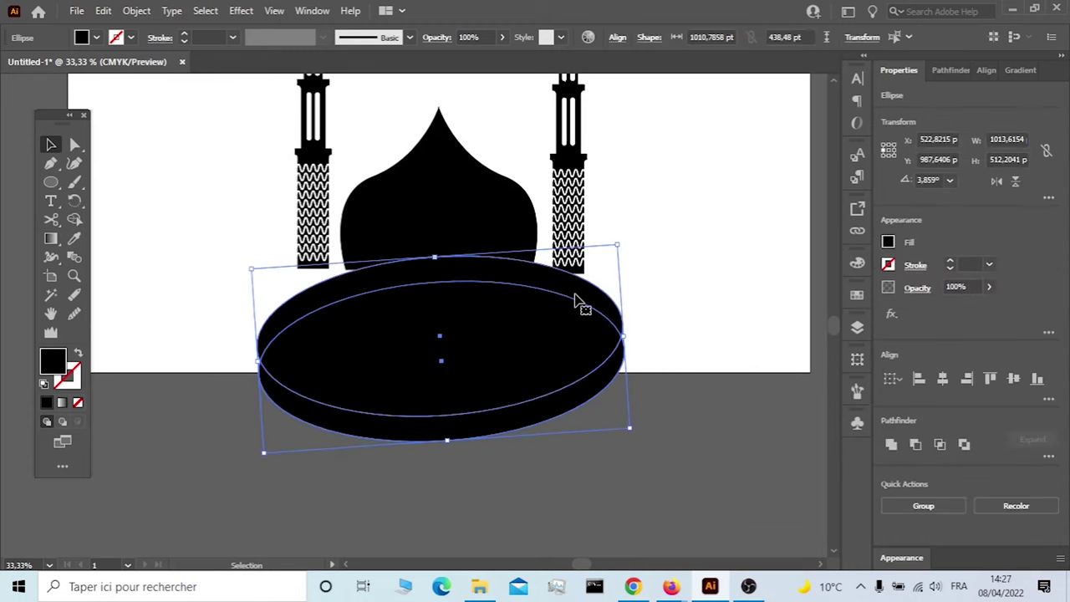
drag(580, 298, 578, 336)
- Resize the inner ellipse to about 407 pt tall inside the original, then select both ellipses
click(721, 349)
click(511, 374)
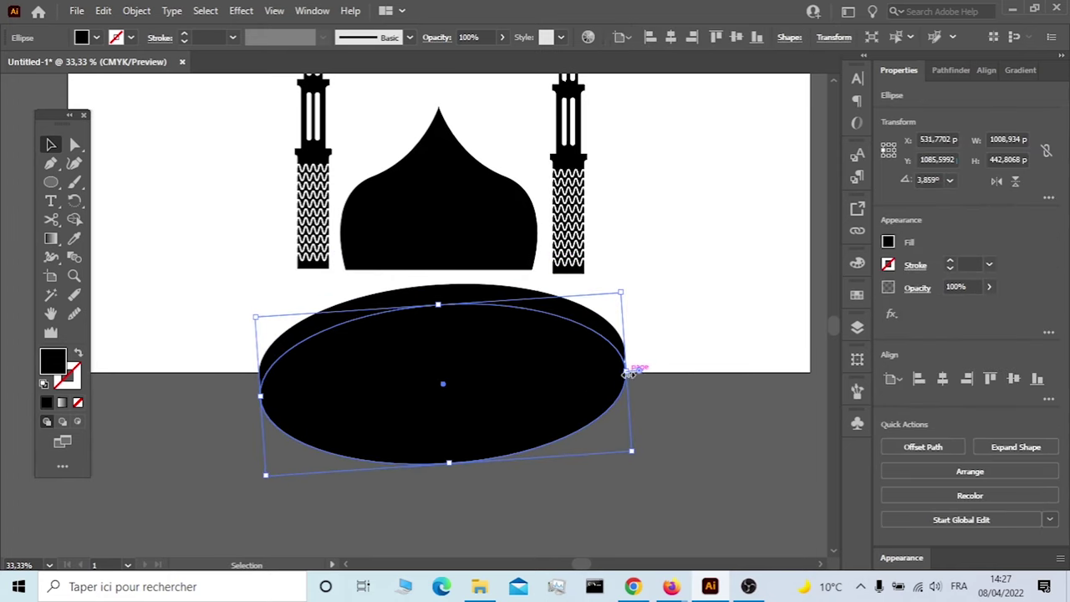
drag(635, 372, 603, 374)
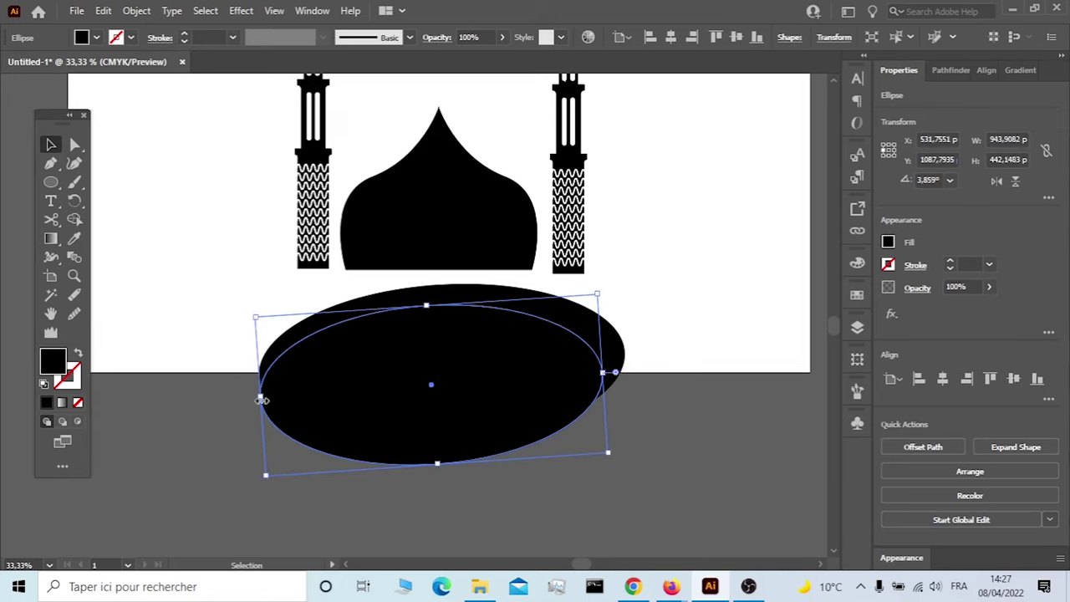
drag(262, 398, 286, 393)
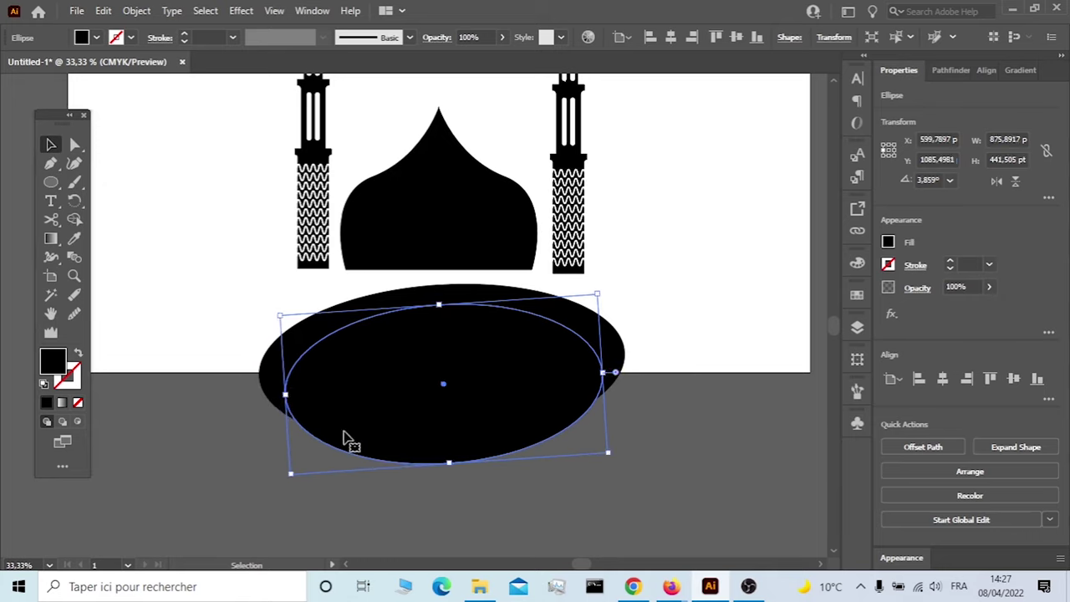
drag(450, 465, 452, 451)
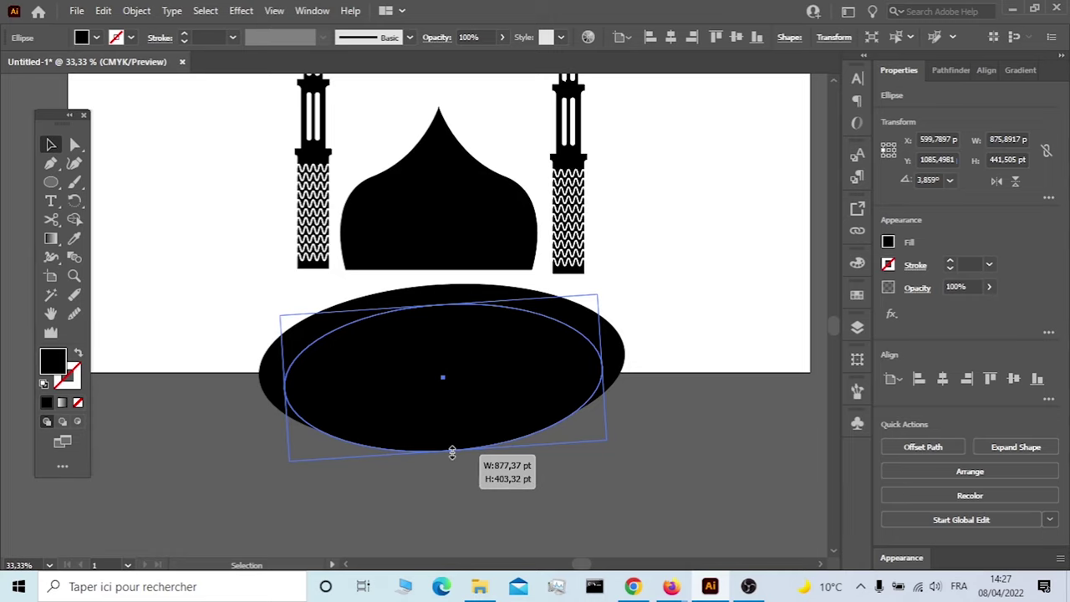
drag(452, 452, 447, 451)
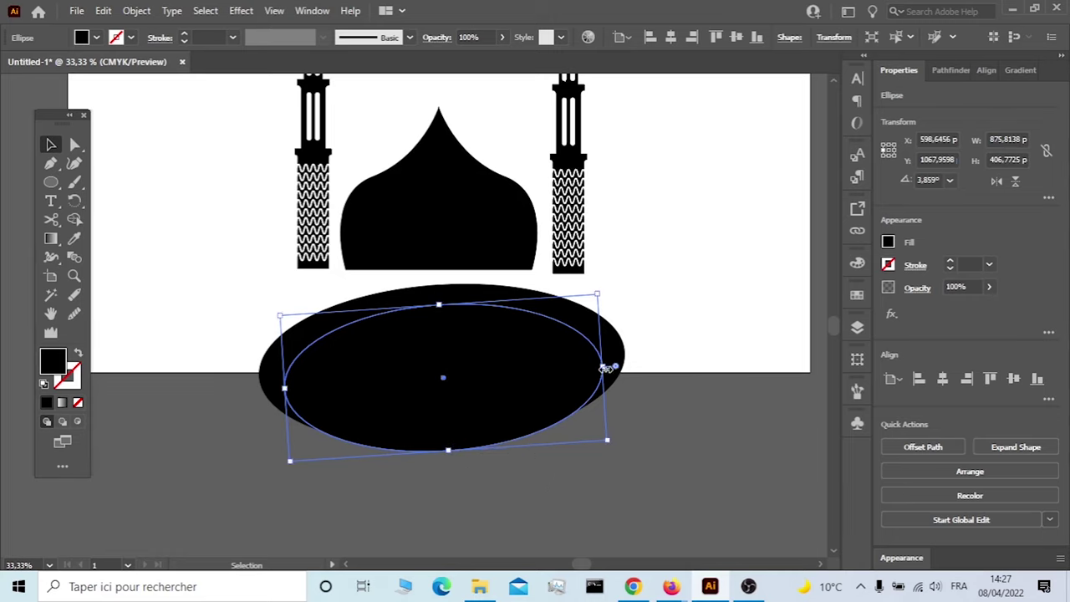
drag(605, 367, 612, 370)
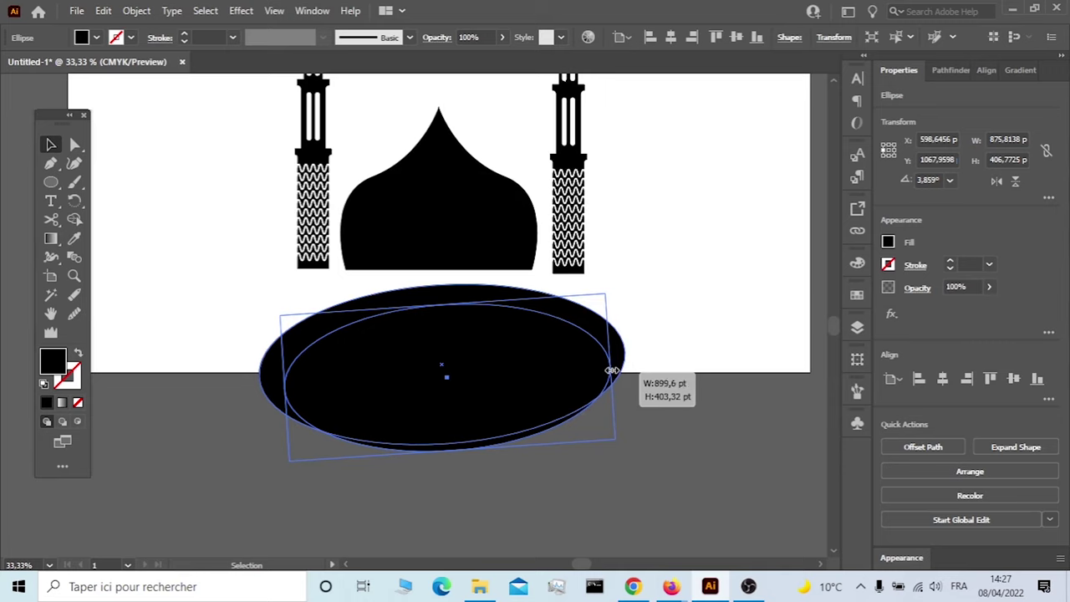
mouse_move(624, 435)
mouse_down()
mouse_move(307, 320)
mouse_move(254, 315)
mouse_up()
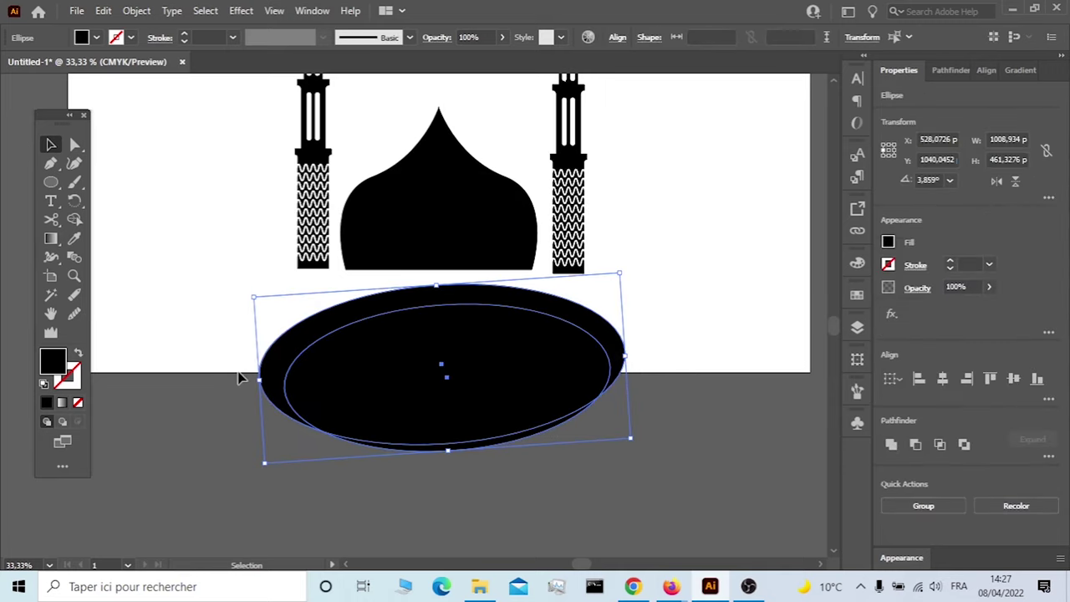
click(75, 219)
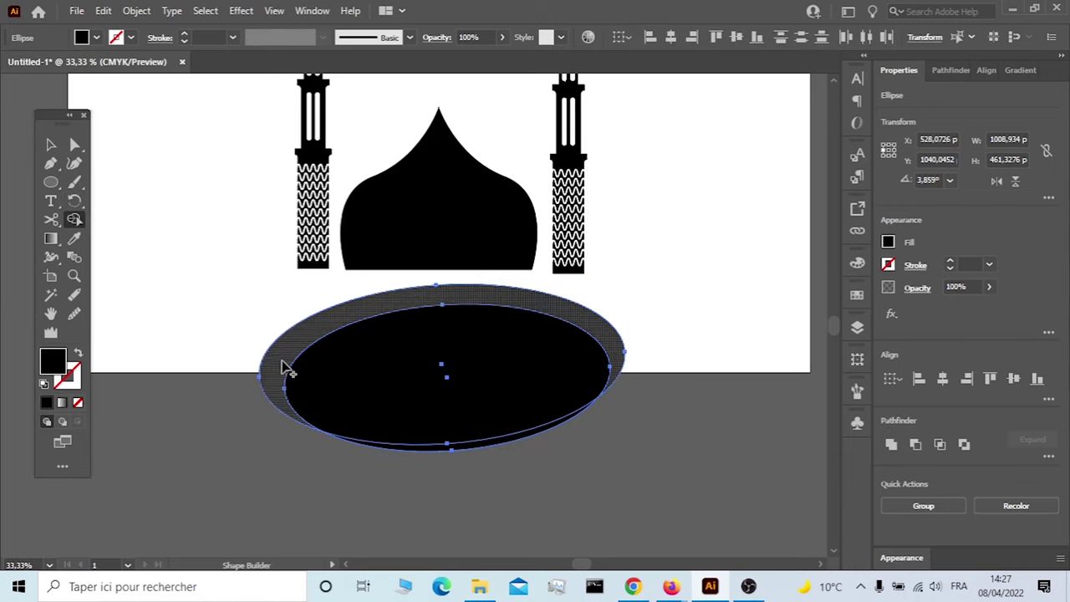
- Split the overlapping ellipses with Shape Builder and delete the inner ellipse, leaving a crescent
click(283, 367)
click(51, 144)
click(121, 242)
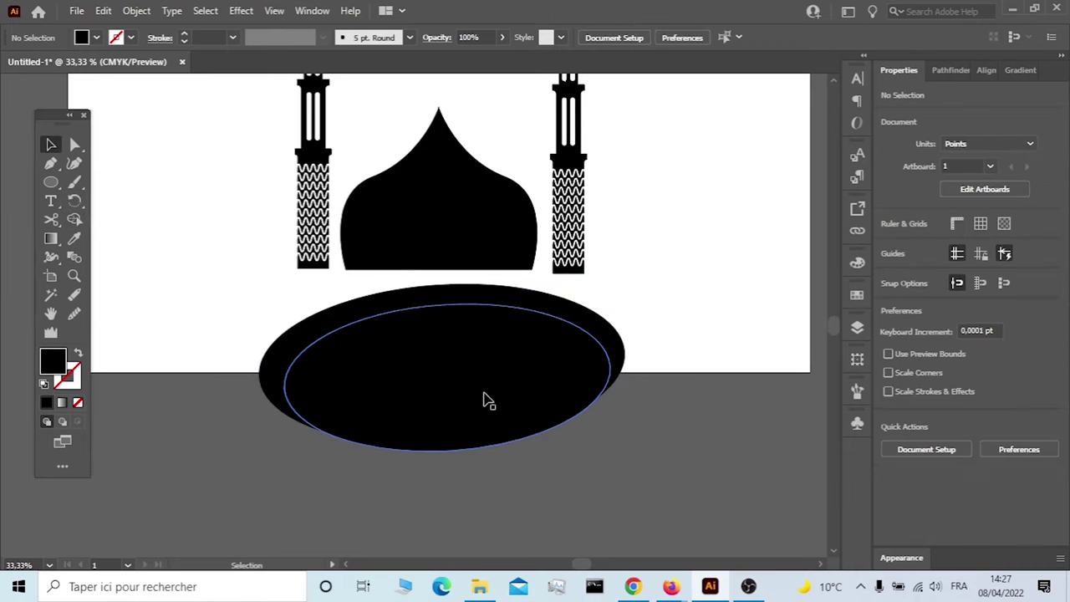
click(487, 399)
click(499, 454)
click(512, 435)
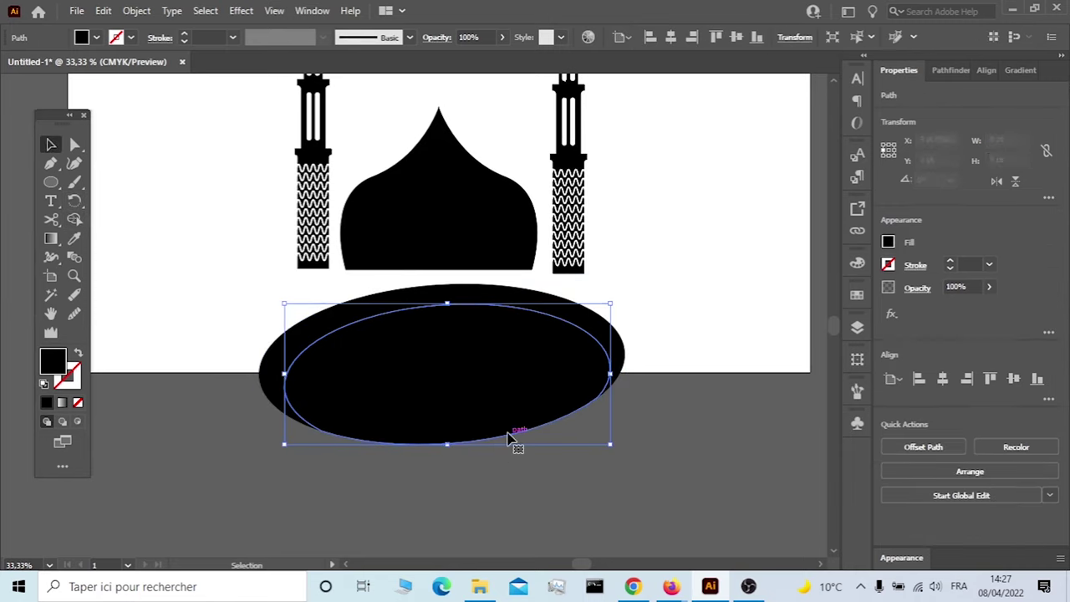
key(Delete)
- Raise the crescent under the dome and tilt it about 6 degrees across the base
drag(499, 298, 489, 237)
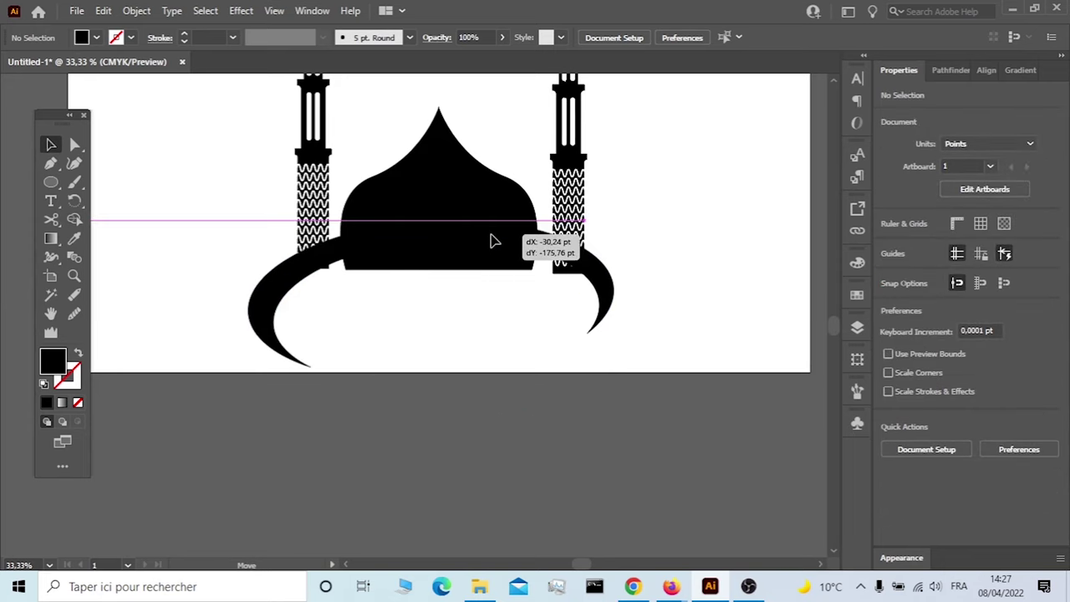
drag(620, 294, 623, 273)
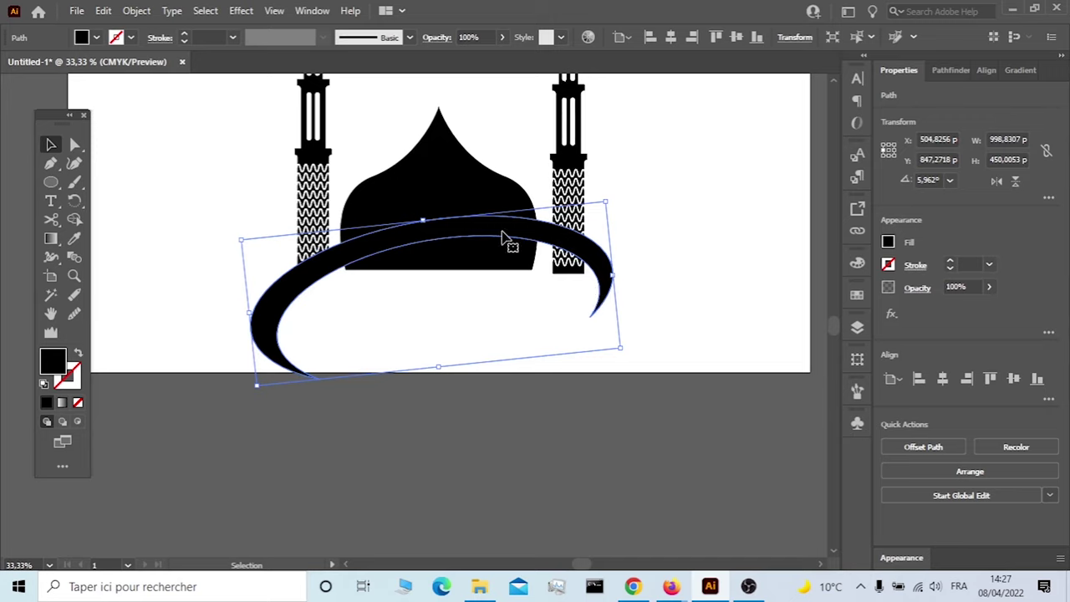
drag(508, 239, 506, 231)
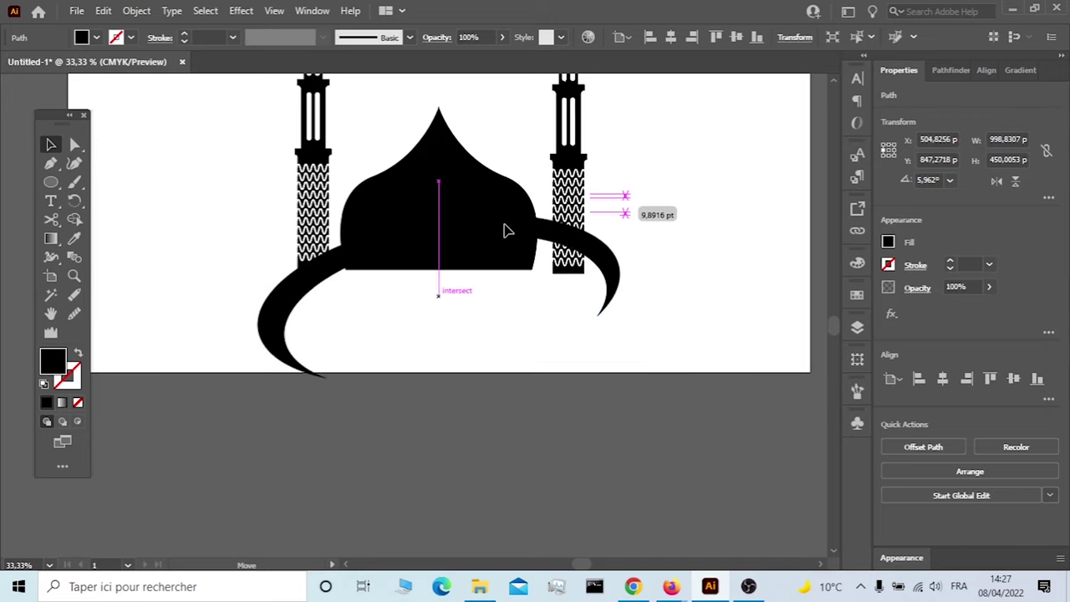
click(675, 442)
- Select all the artwork and merge the band over the dome into the crescent with Shape Builder
key(ctrl+a)
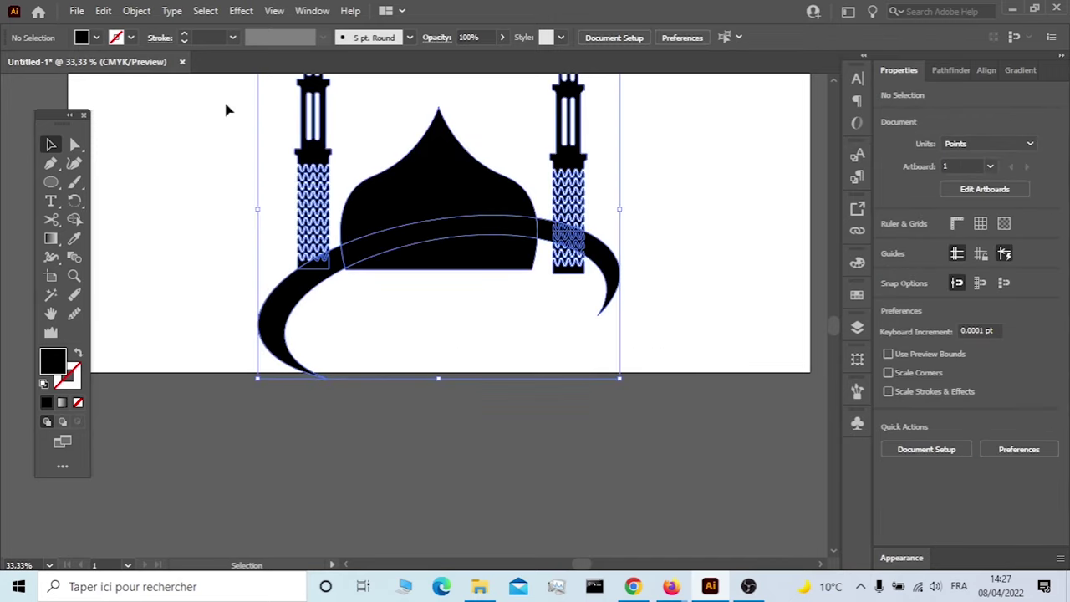
scroll(403, 334, up, 1)
scroll(142, 251, up, 1)
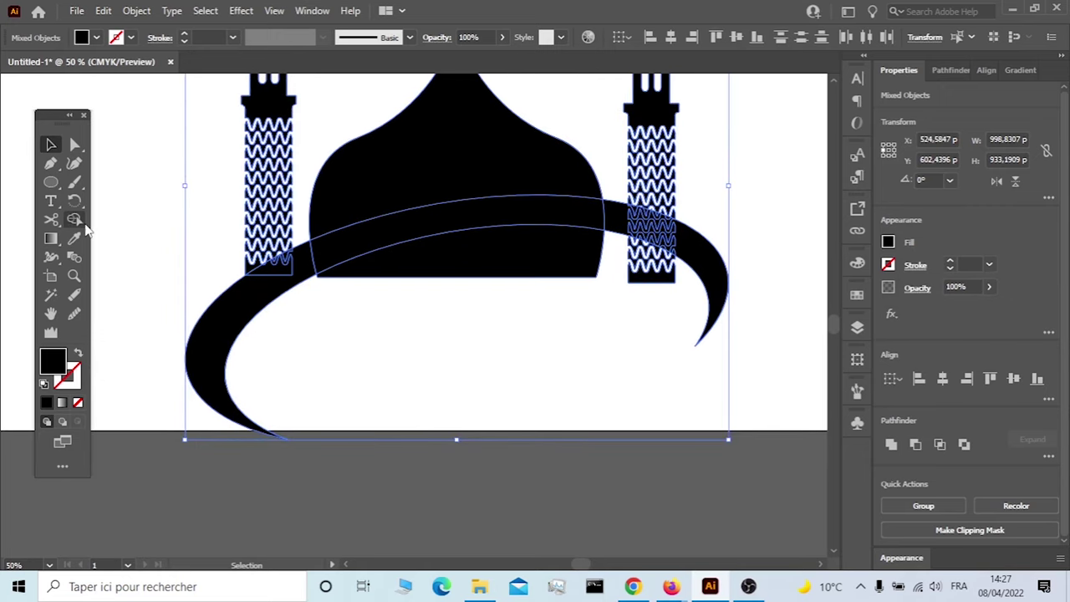
click(75, 219)
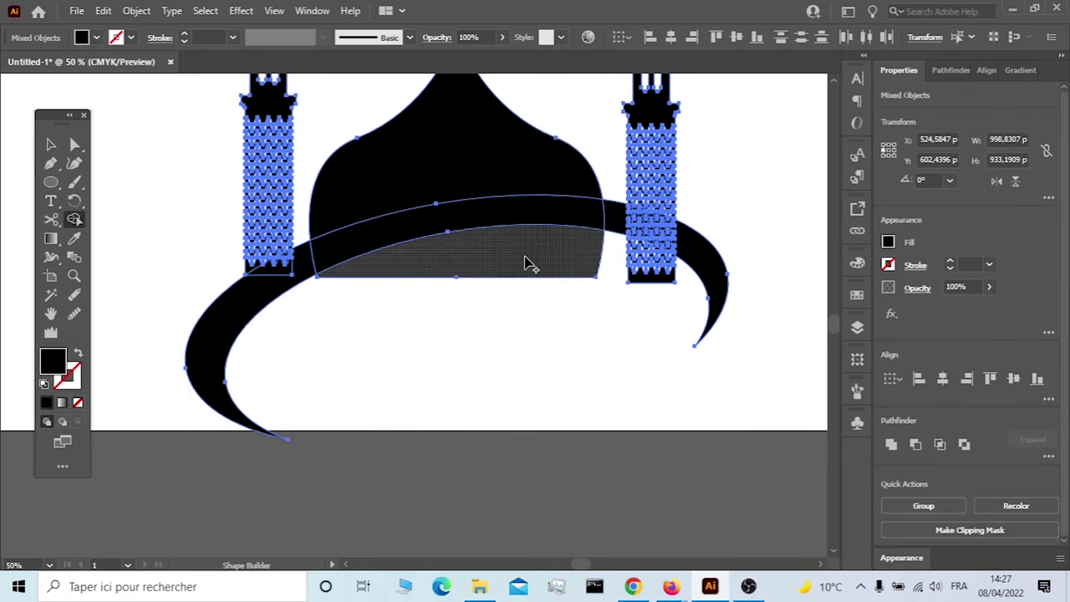
drag(711, 251, 592, 215)
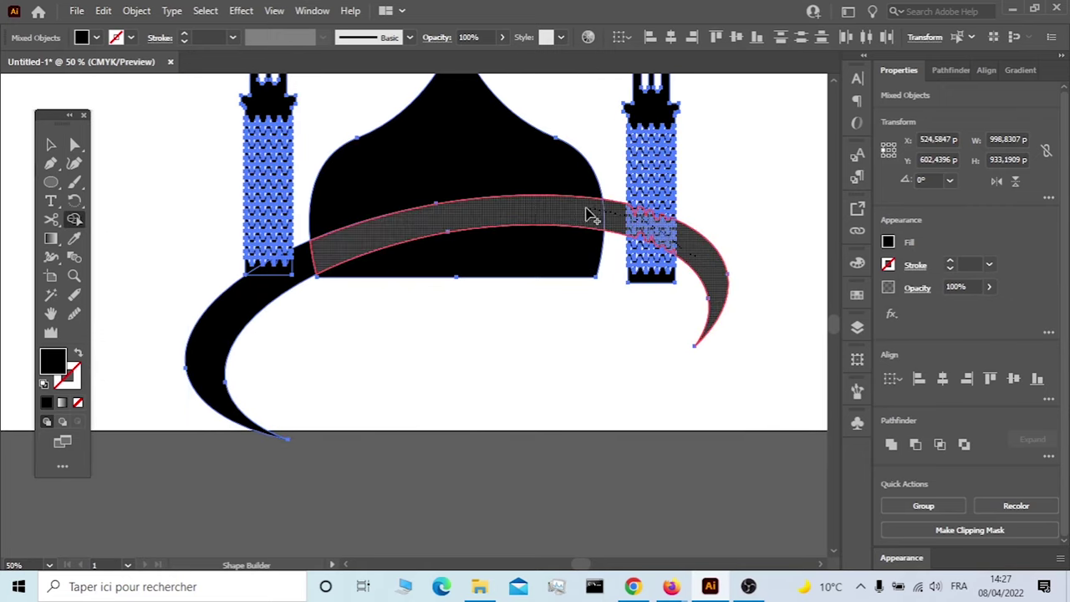
scroll(276, 274, up, 1)
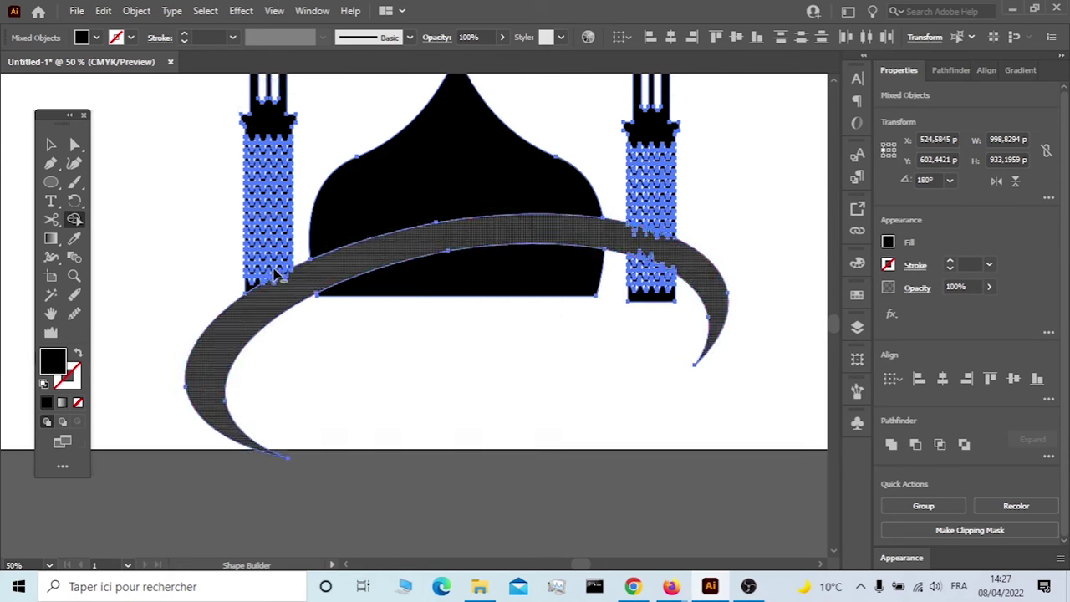
scroll(276, 274, up, 3)
- Merge the band across the minaret into the crescent and clean up the jagged right-minaret edges
mouse_move(325, 303)
mouse_down()
mouse_move(278, 318)
mouse_move(329, 326)
mouse_up()
scroll(330, 327, down, 2)
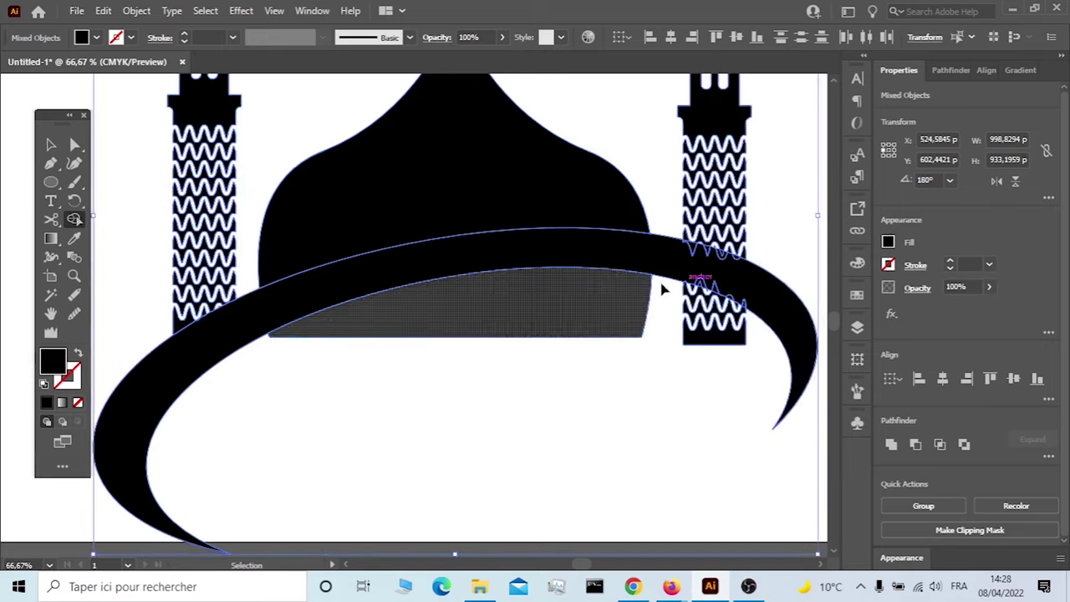
scroll(663, 288, up, 2)
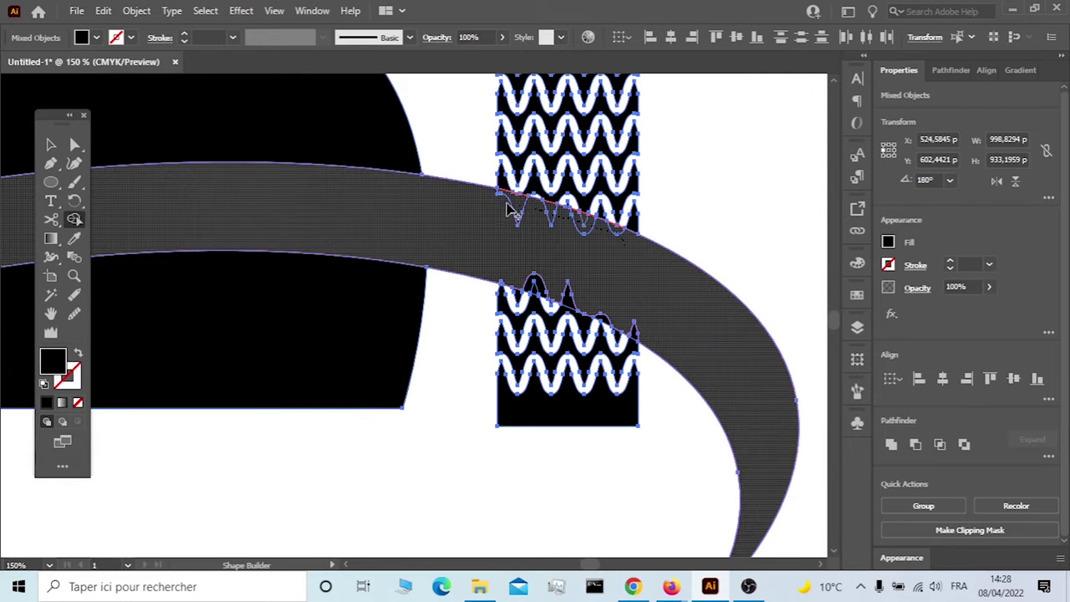
mouse_move(511, 211)
mouse_down()
mouse_move(651, 345)
mouse_move(573, 292)
mouse_move(530, 279)
mouse_move(535, 290)
mouse_up()
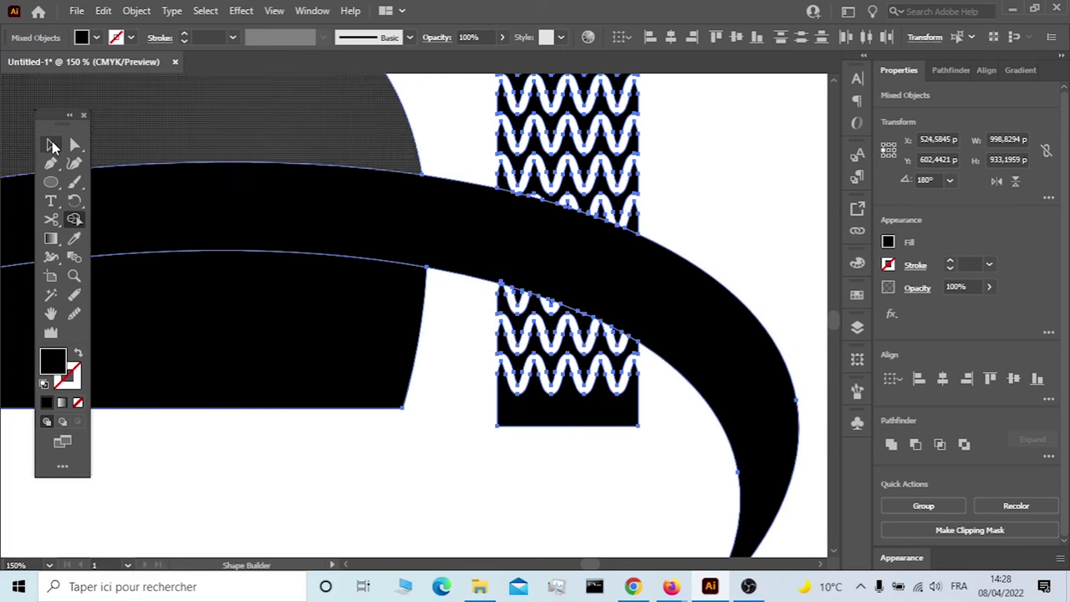
click(52, 145)
- Delete the leftover wavy rectangle, the small notch, and the stray black shape near the brim
click(497, 435)
key(ctrl+minus)
key(ctrl+minus)
key(ctrl+minus)
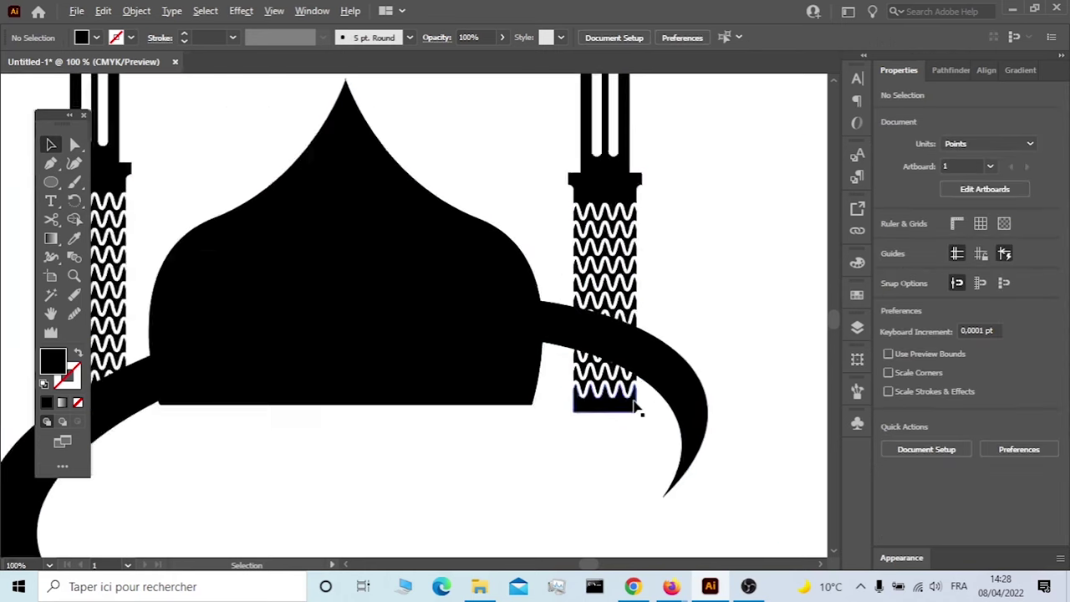
click(616, 412)
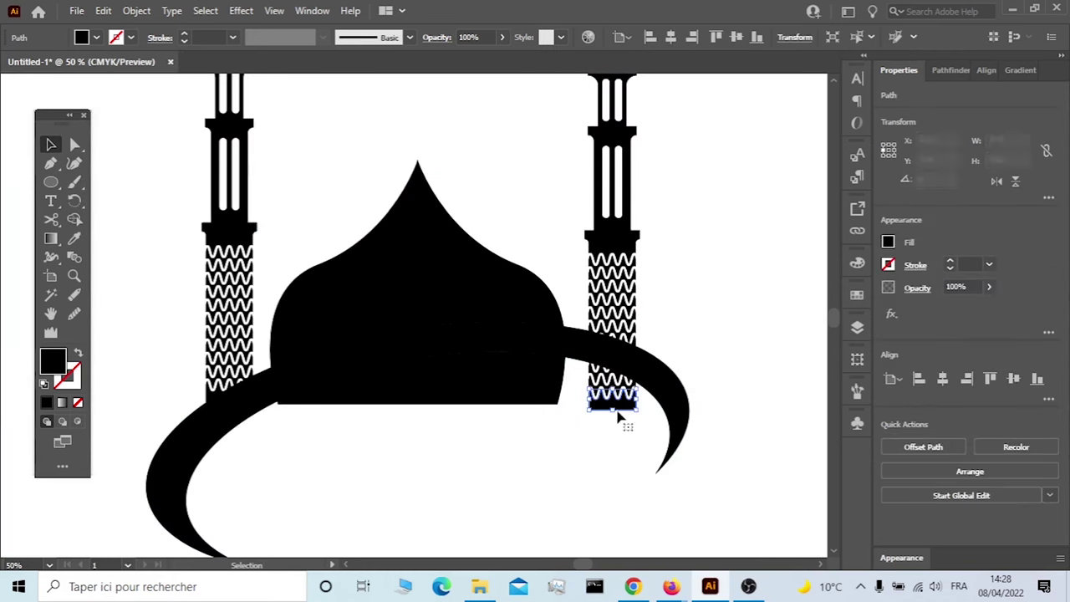
scroll(614, 409, up, 5)
click(545, 453)
click(492, 229)
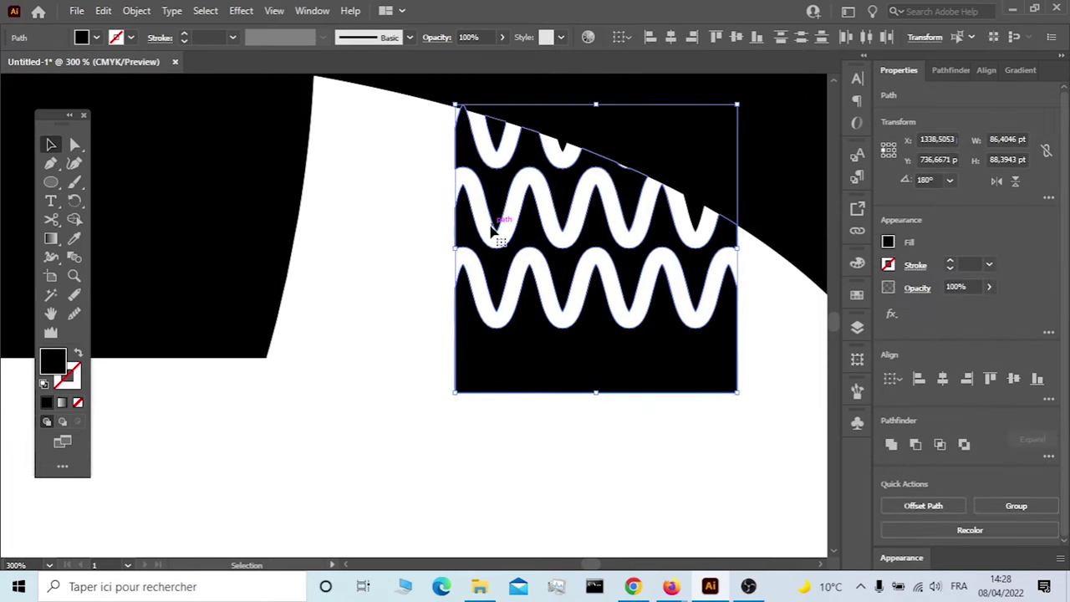
key(Delete)
click(705, 224)
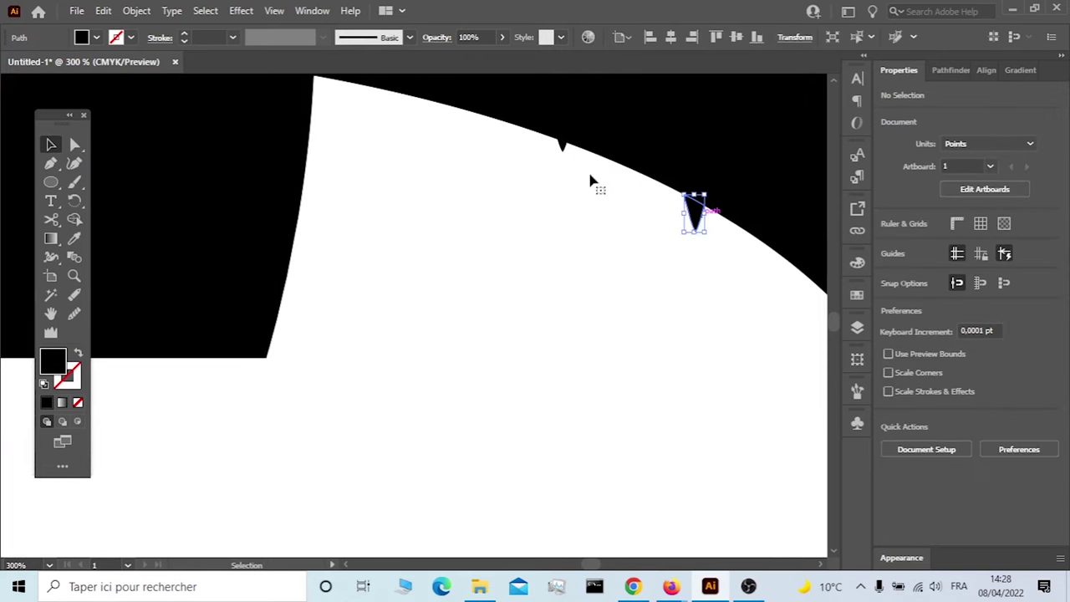
key(Delete)
click(263, 232)
key(Delete)
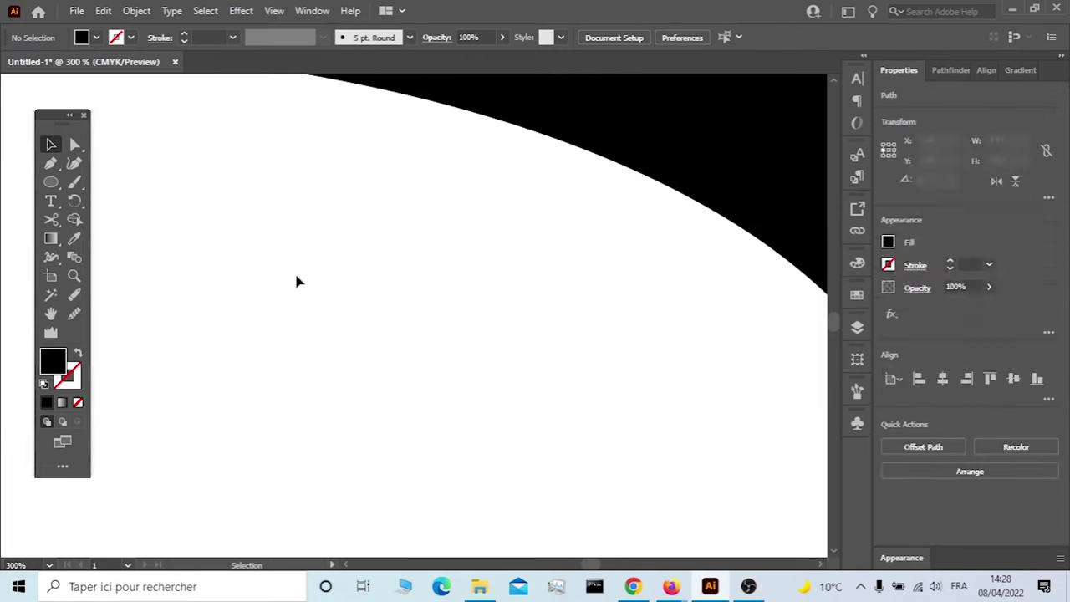
- Move the brim arc slightly lower to leave a thin gap below the dome
key(ctrl+minus)
key(ctrl+minus)
key(ctrl+minus)
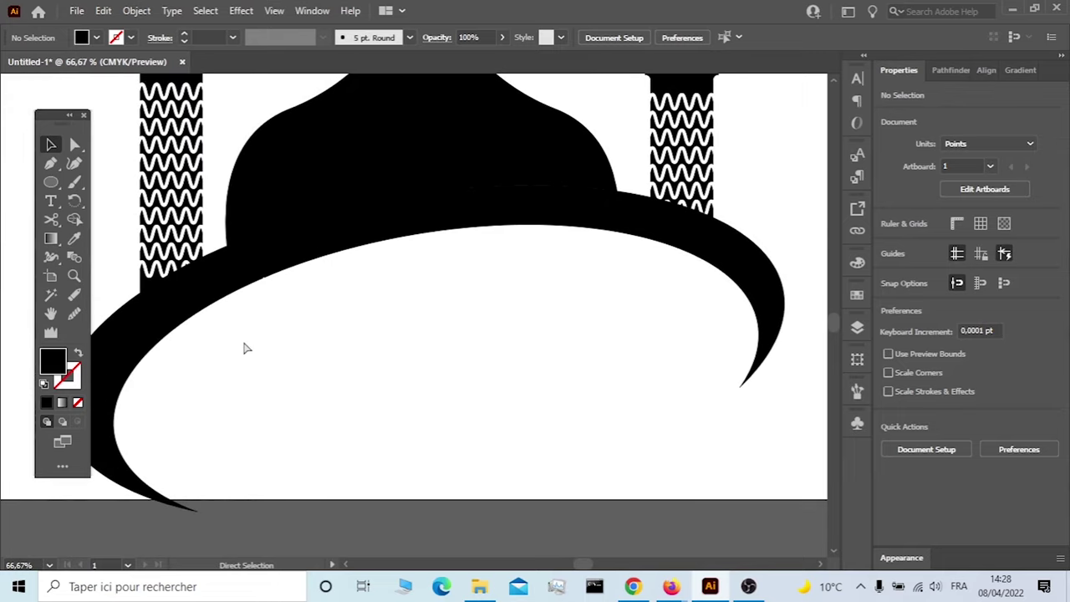
click(454, 223)
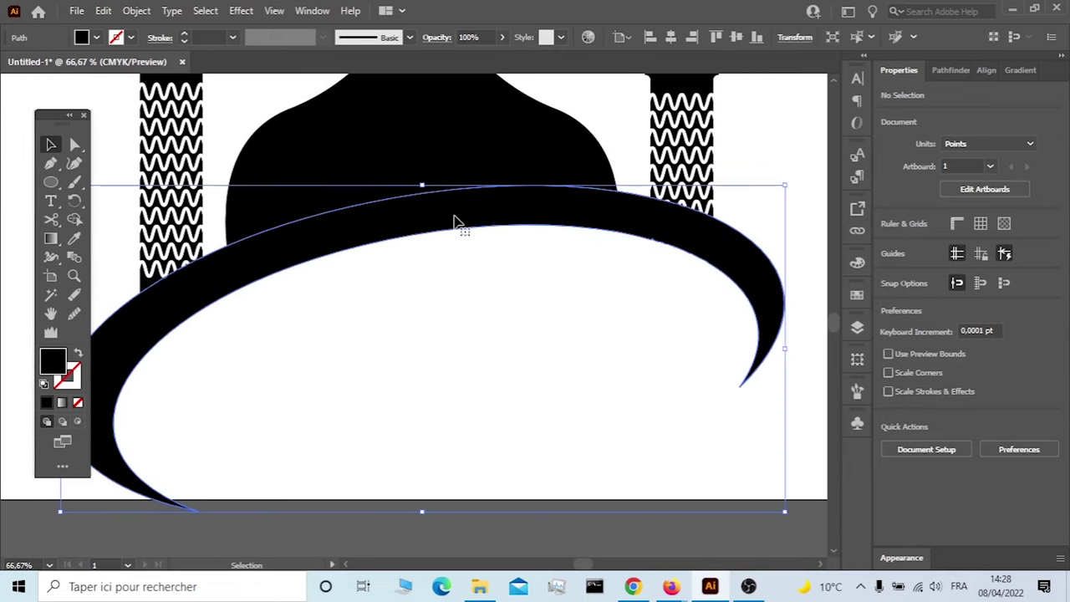
key(ctrl+plus)
key(ctrl+plus)
key(ctrl+plus)
drag(465, 239, 443, 244)
key(ctrl+minus)
key(ctrl+minus)
key(ctrl+minus)
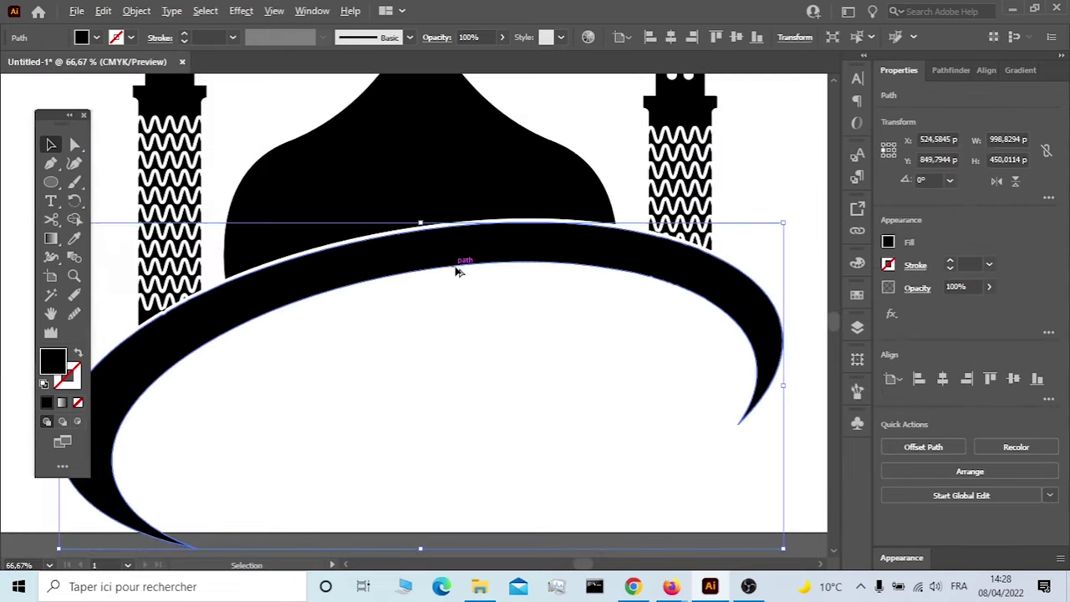
click(794, 174)
alt+scroll(635, 386, down, 1)
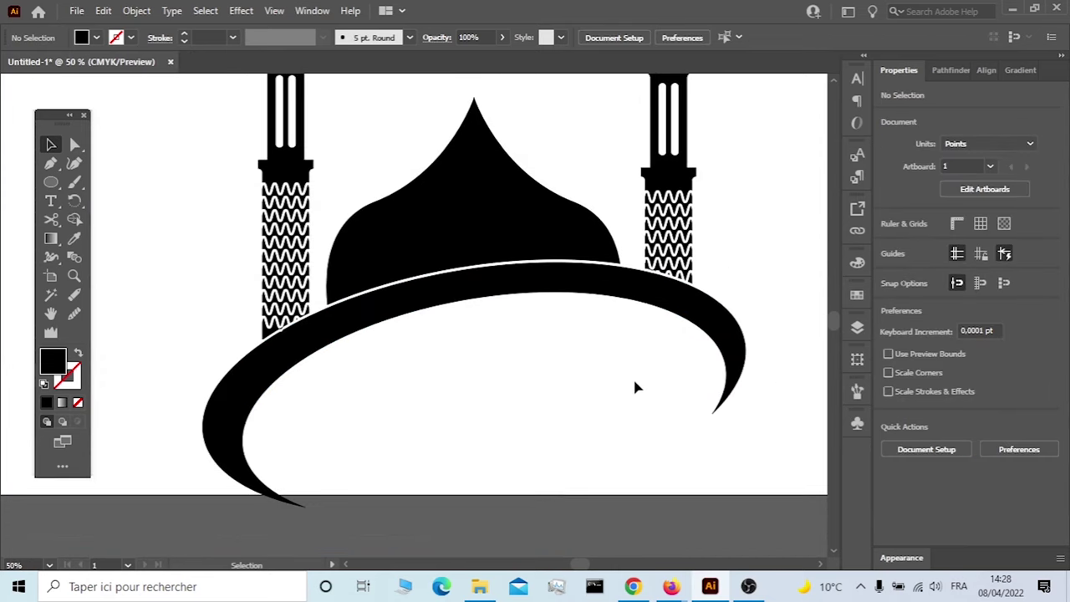
- Select the entire mosque artwork and scale it down
scroll(632, 387, down, 1)
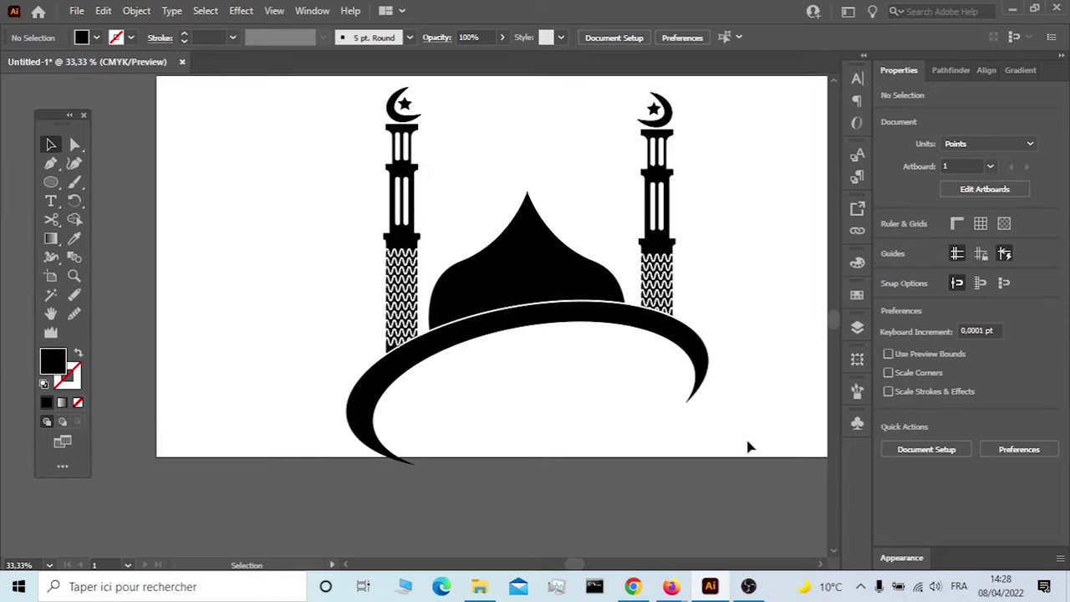
drag(747, 444, 398, 101)
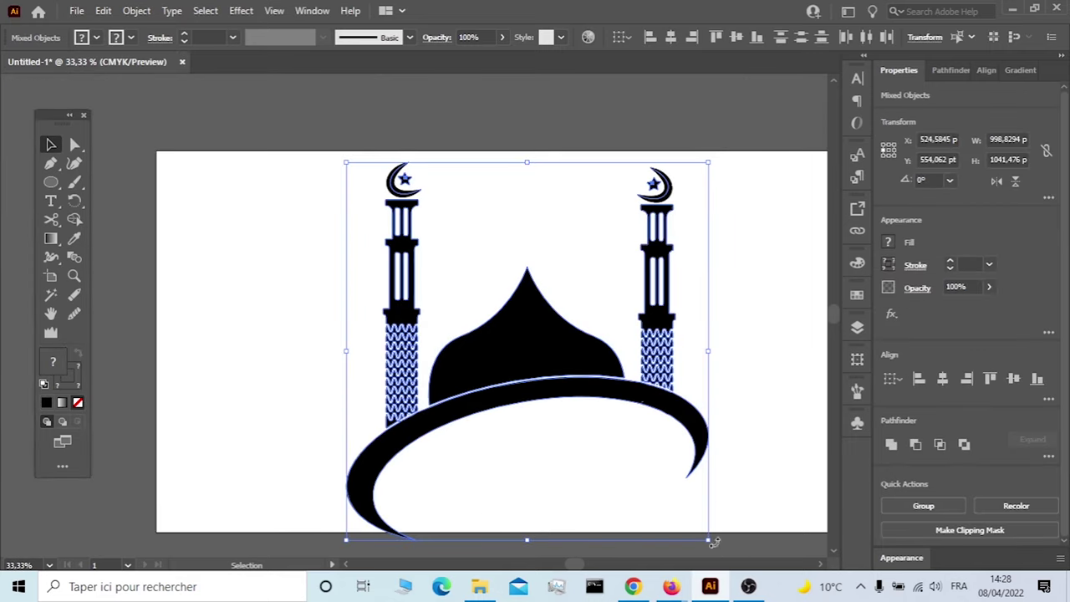
drag(706, 540, 645, 452)
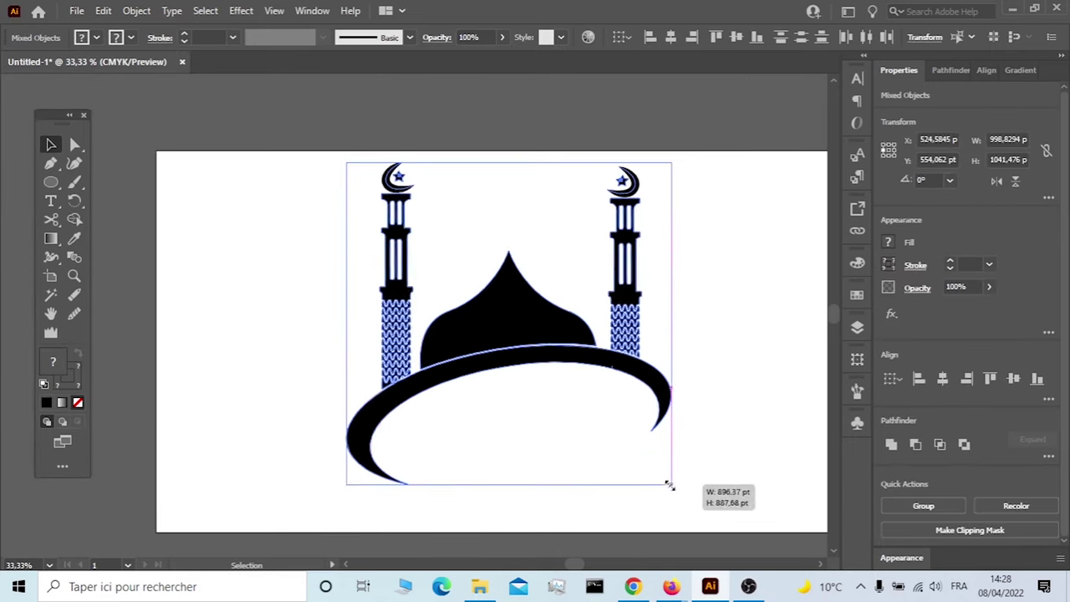
click(733, 360)
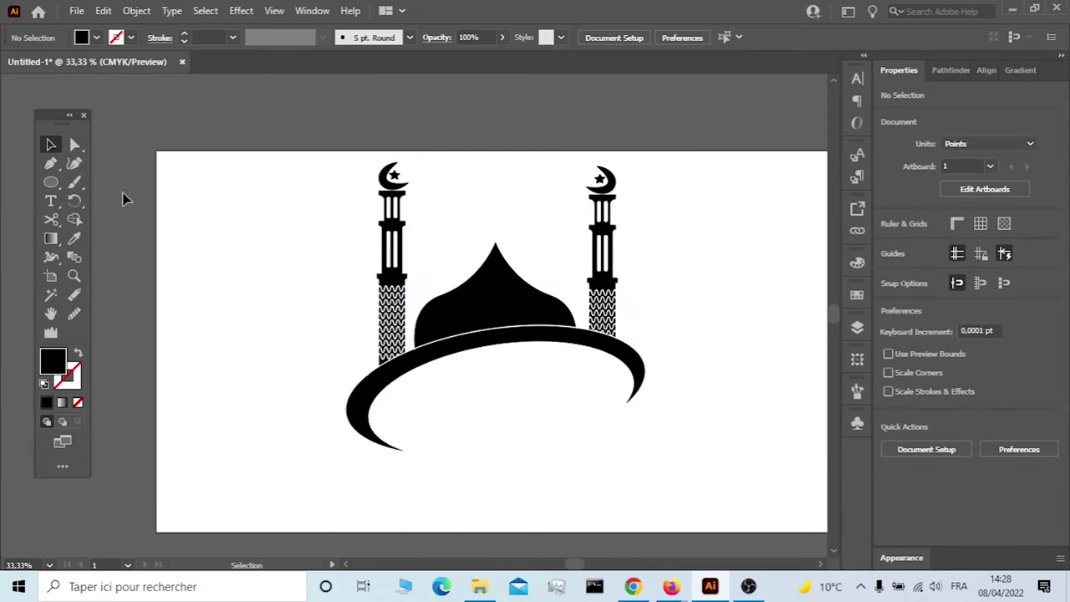
- Add text inside the brim, enlarge it, and replace Lorem ipsum with the Arabic name 'مسجد النـور'
click(51, 202)
drag(473, 402, 473, 401)
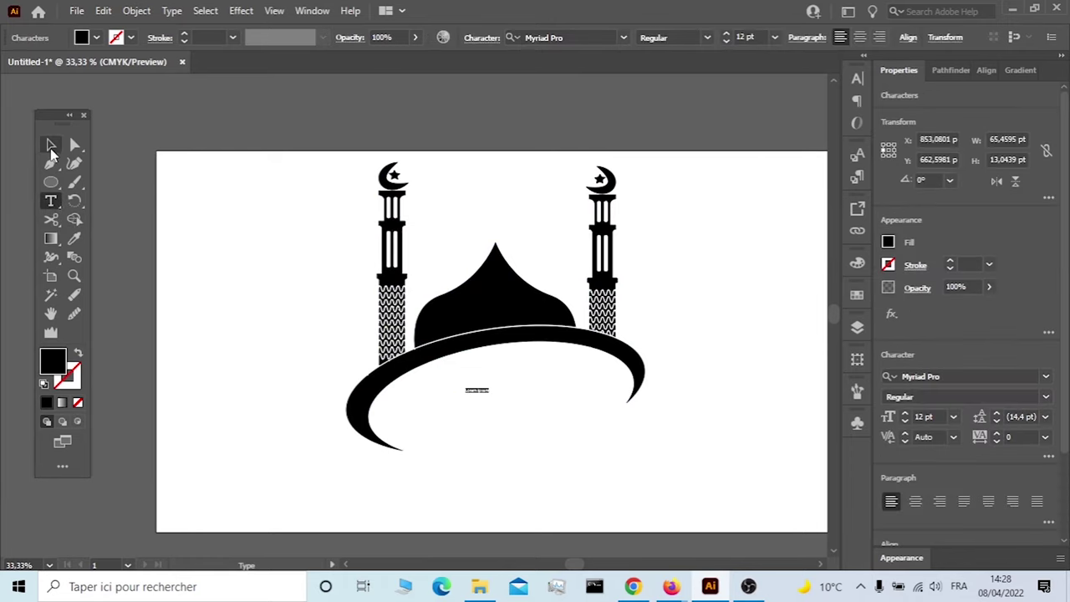
click(50, 145)
drag(491, 397, 530, 441)
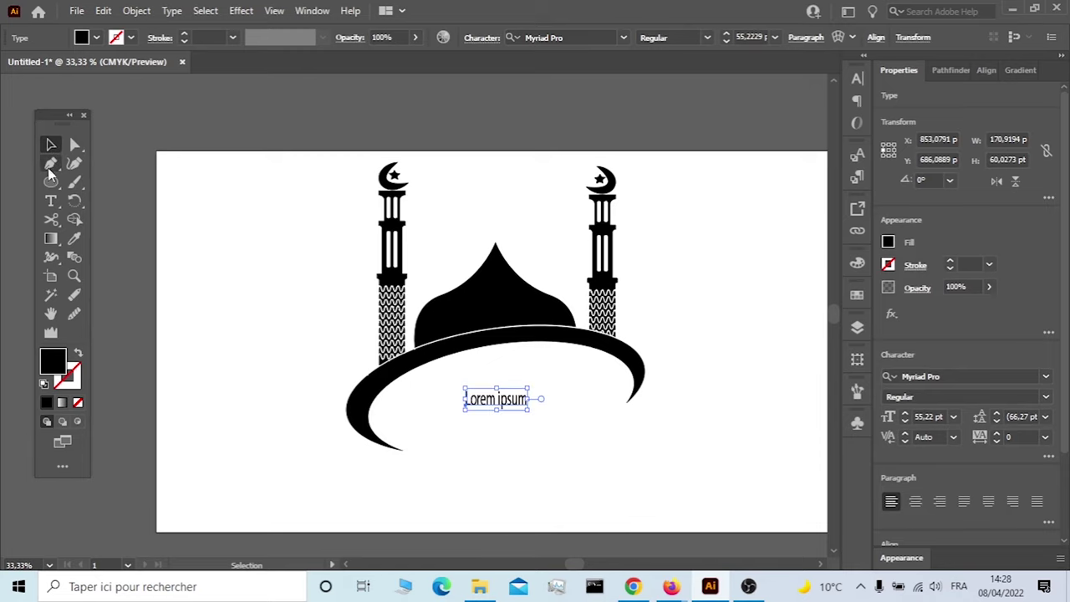
click(50, 201)
drag(528, 402, 439, 387)
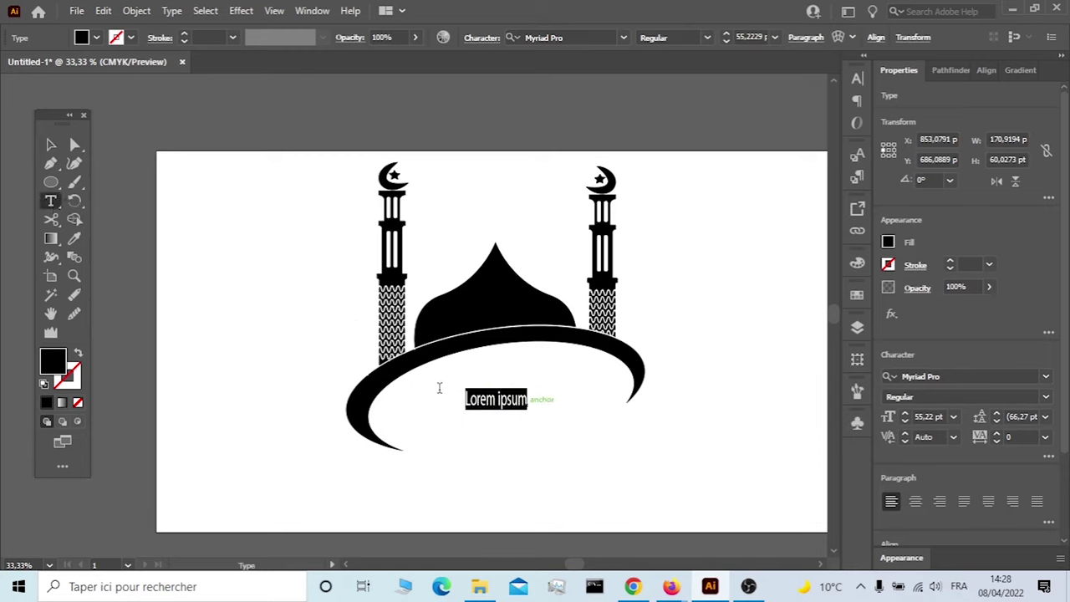
key(BackSpace)
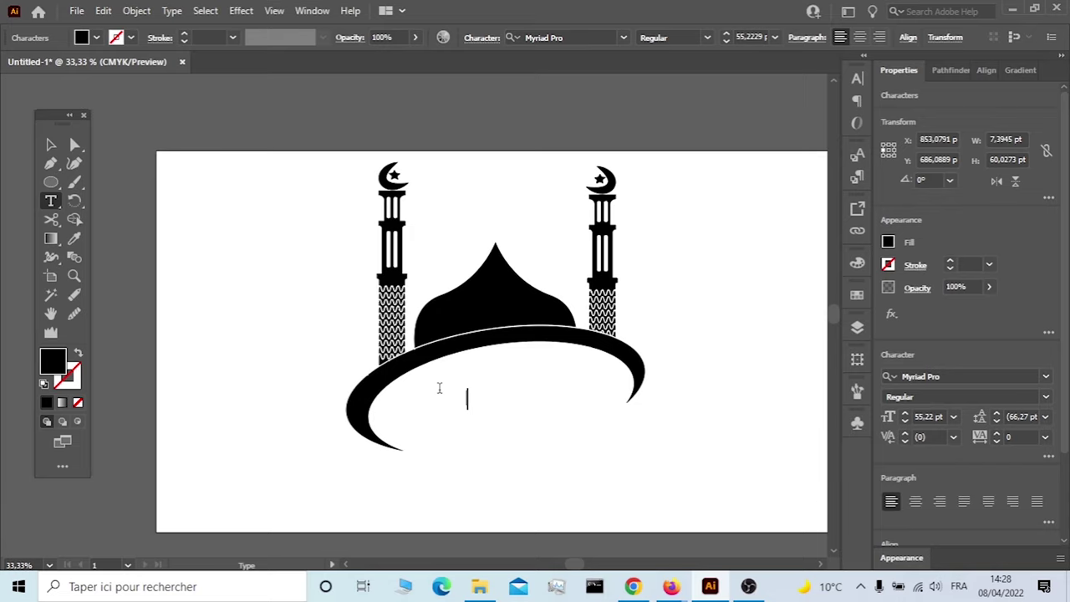
key(alt+shift)
text(مسجد النور)
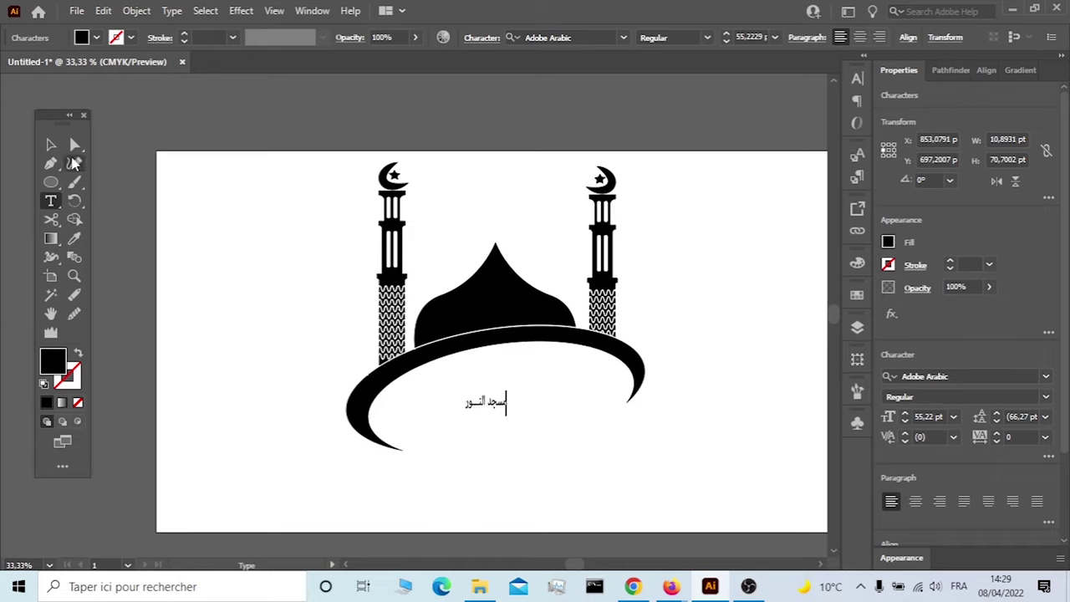
click(50, 144)
- Enlarge the Arabic name, set it in Urdu Typesetting Regular, and centre it inside the brim
drag(512, 416, 581, 463)
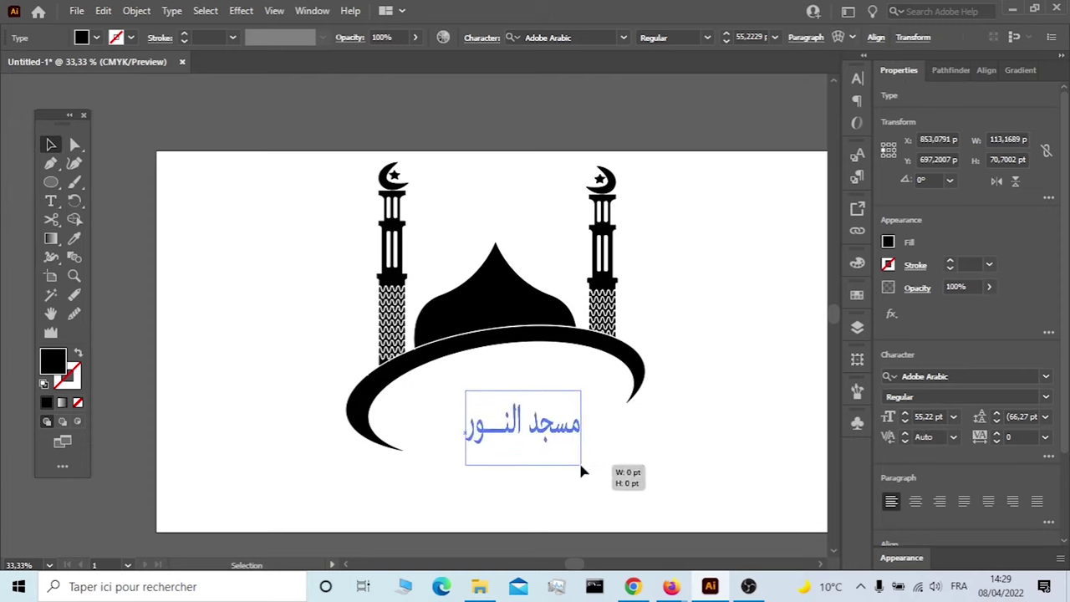
click(622, 40)
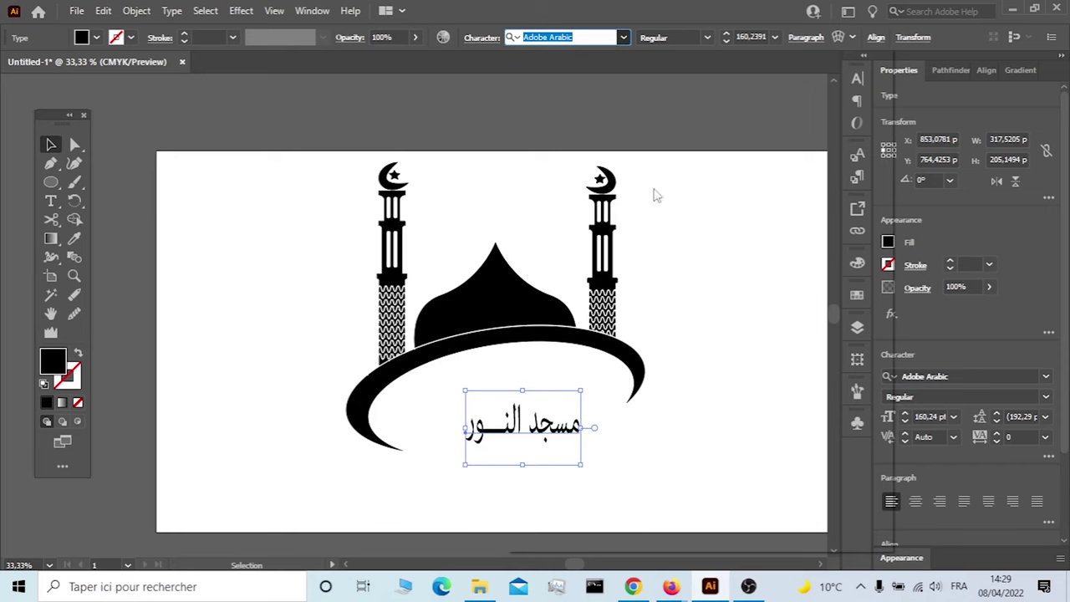
click(623, 37)
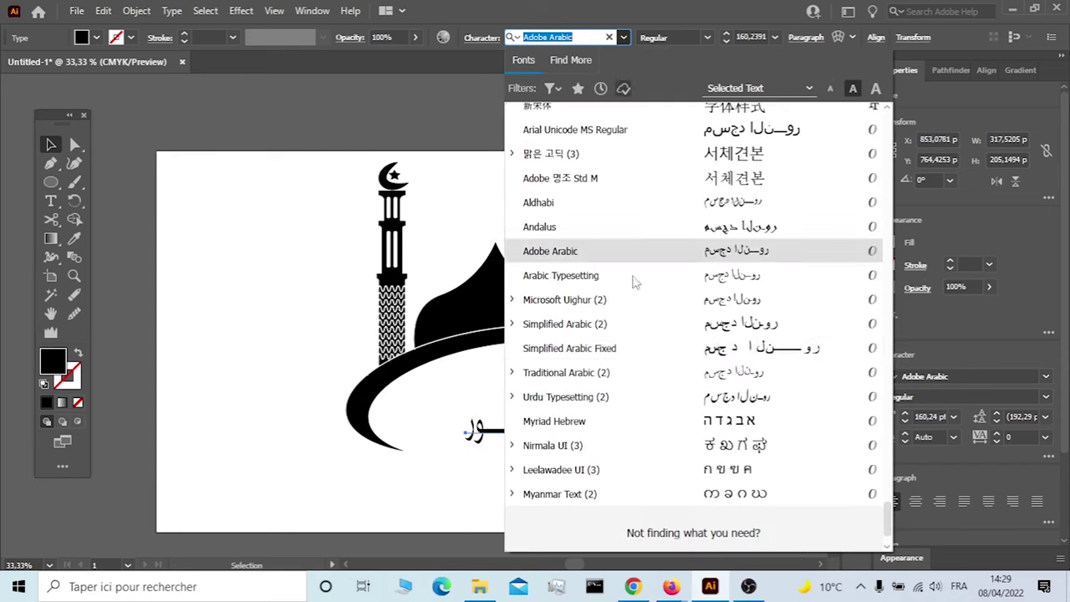
scroll(637, 351, down, 2)
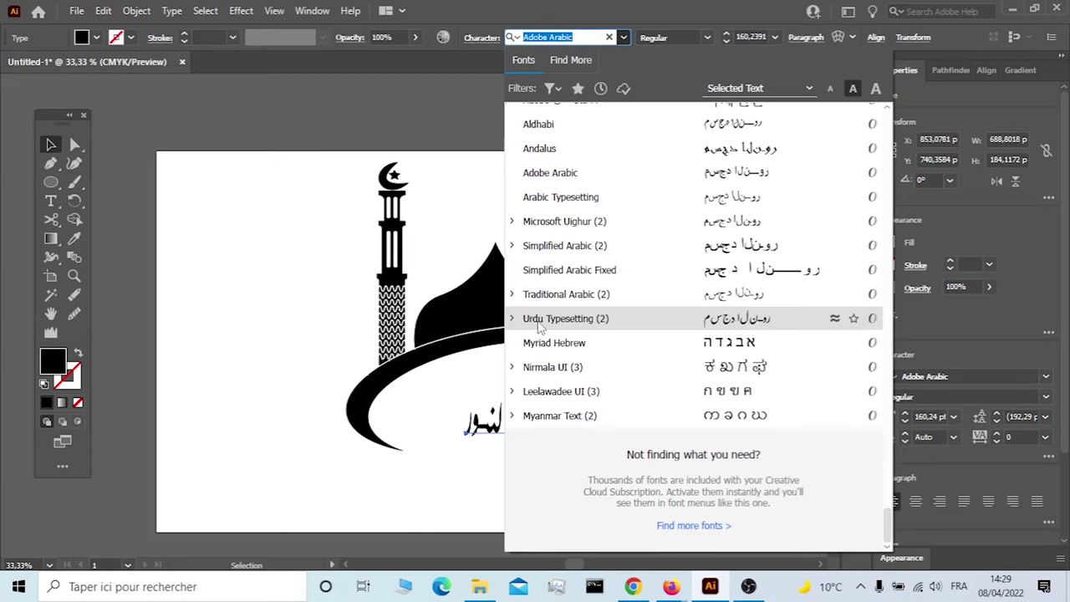
click(510, 319)
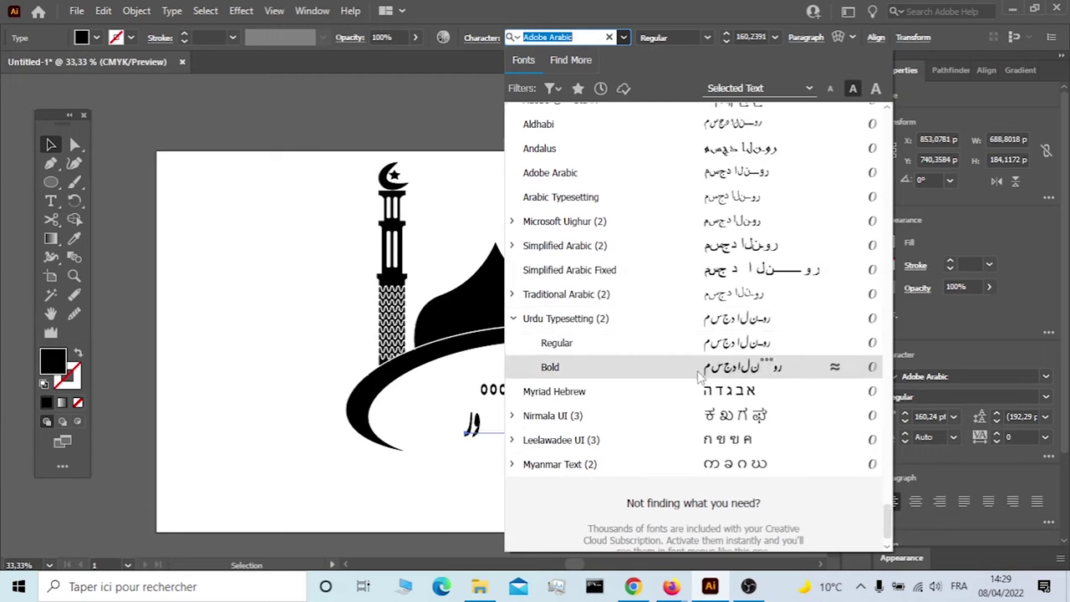
click(734, 351)
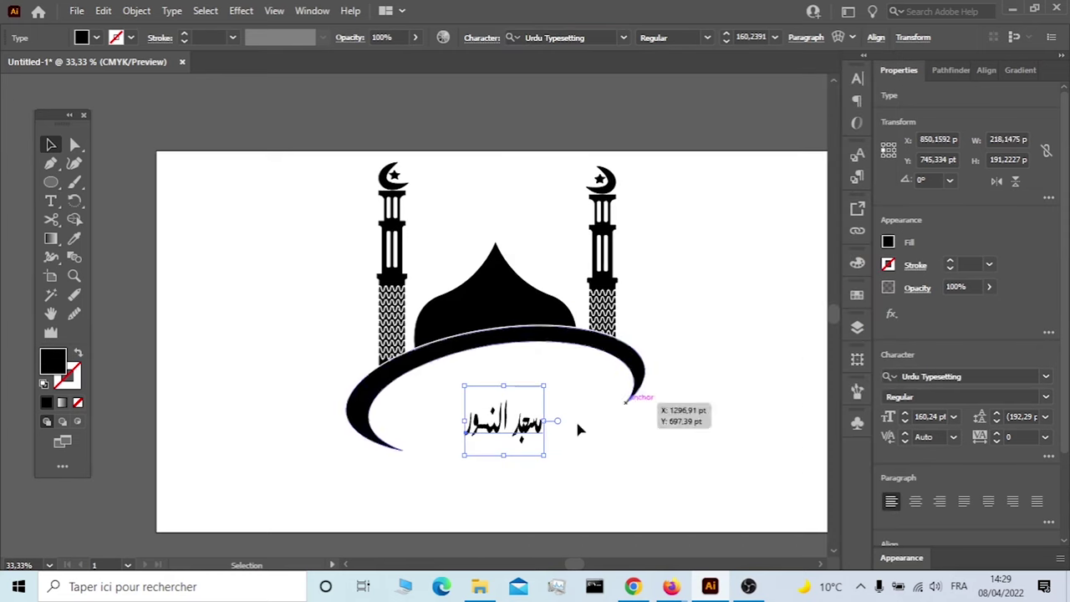
click(544, 473)
mouse_move(509, 422)
mouse_down()
mouse_move(522, 427)
mouse_move(490, 421)
mouse_up()
scroll(519, 426, up, 1)
scroll(489, 420, up, 1)
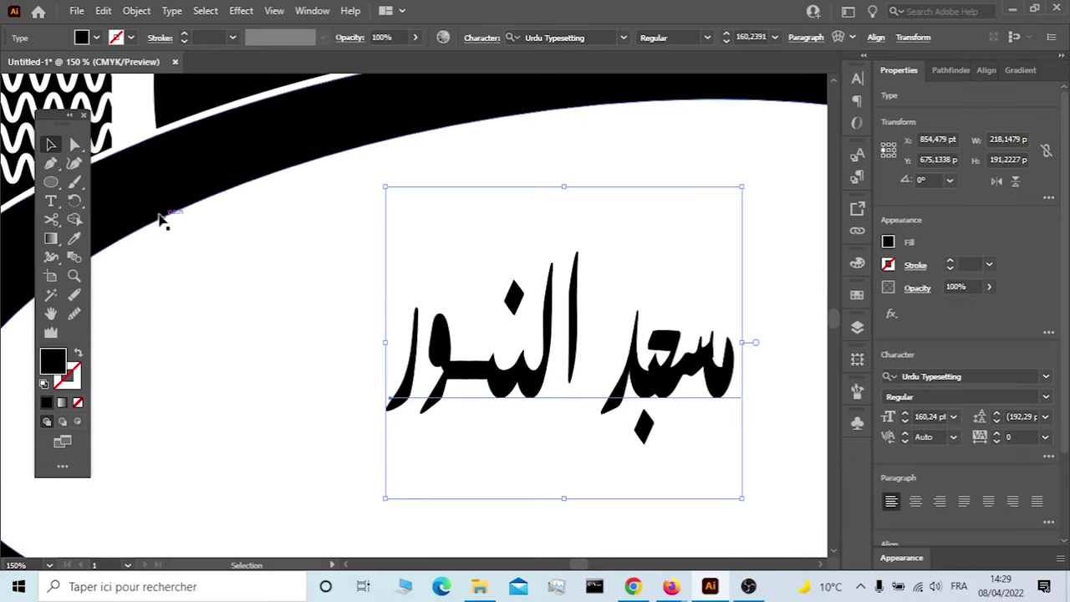
click(50, 201)
- Delete the tatweel stretch and retype ن و so the name reads 'مسجد النور'
click(488, 366)
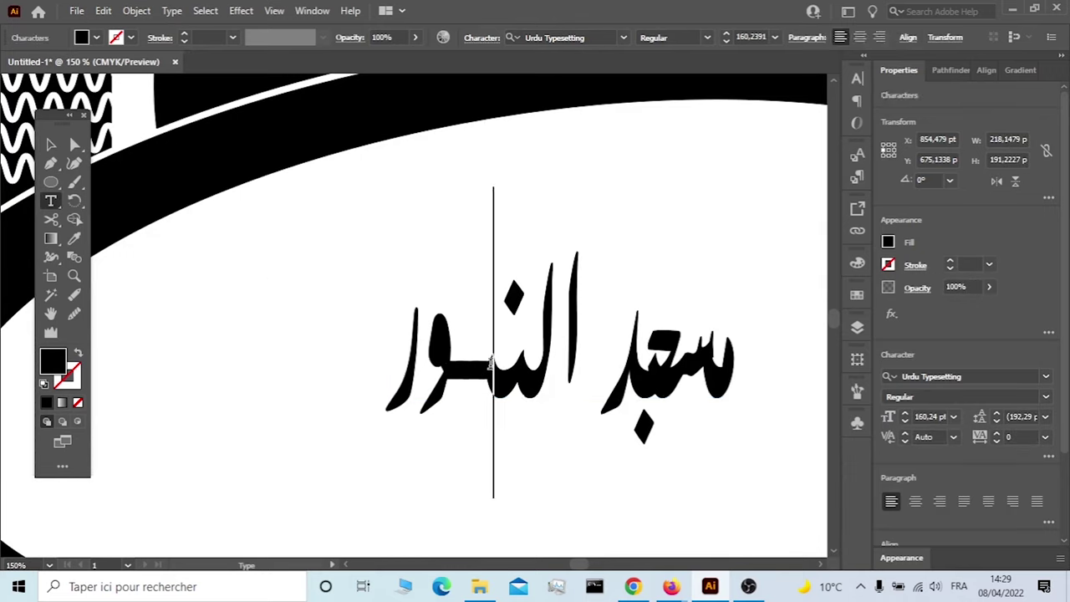
click(470, 358)
key(BackSpace)
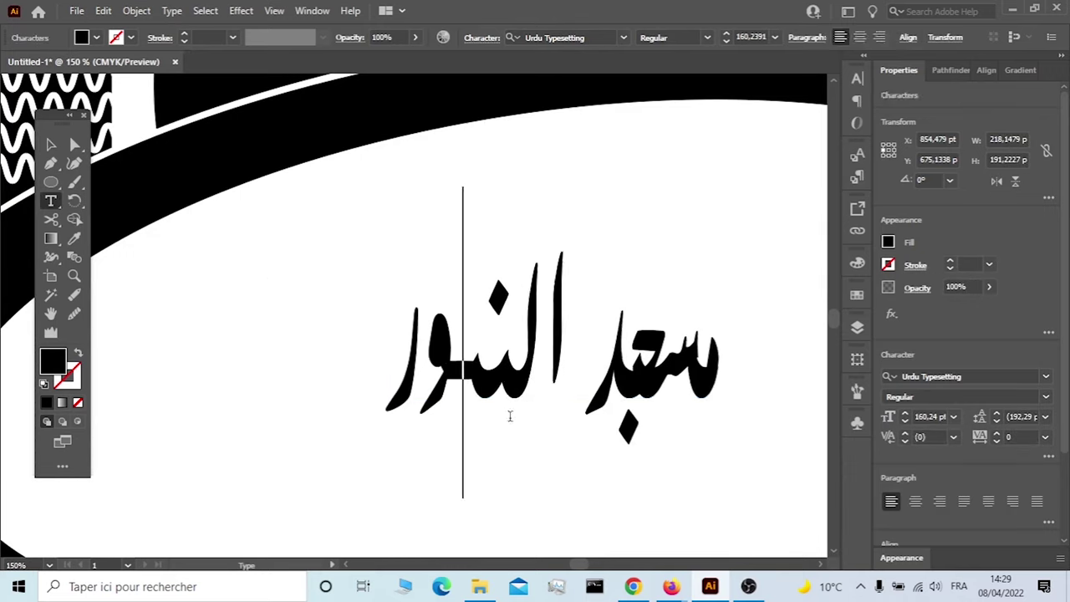
key(BackSpace)
key(BackSpace)
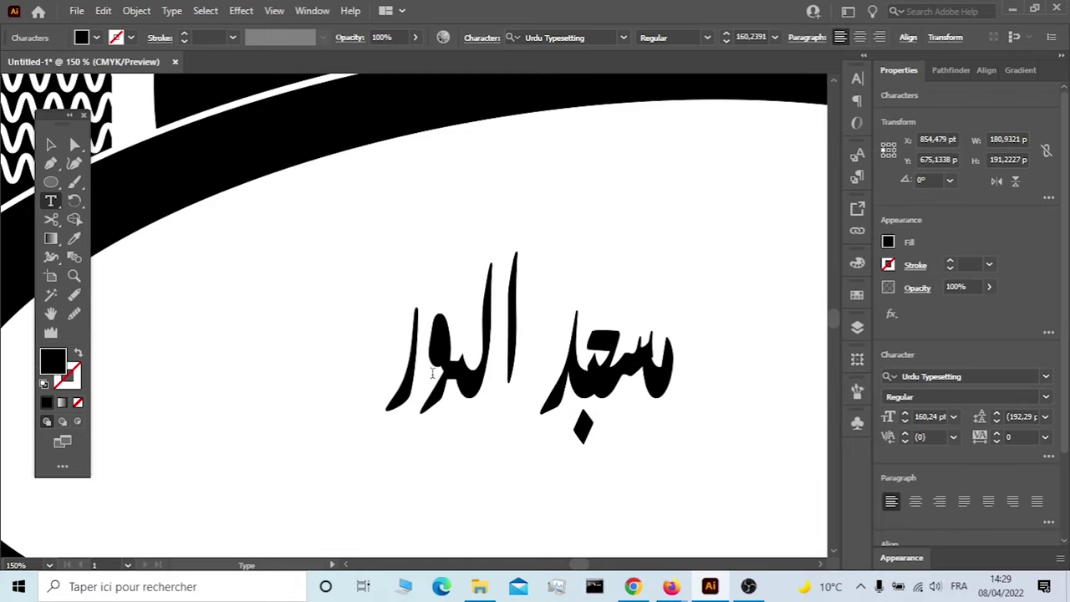
key(BackSpace)
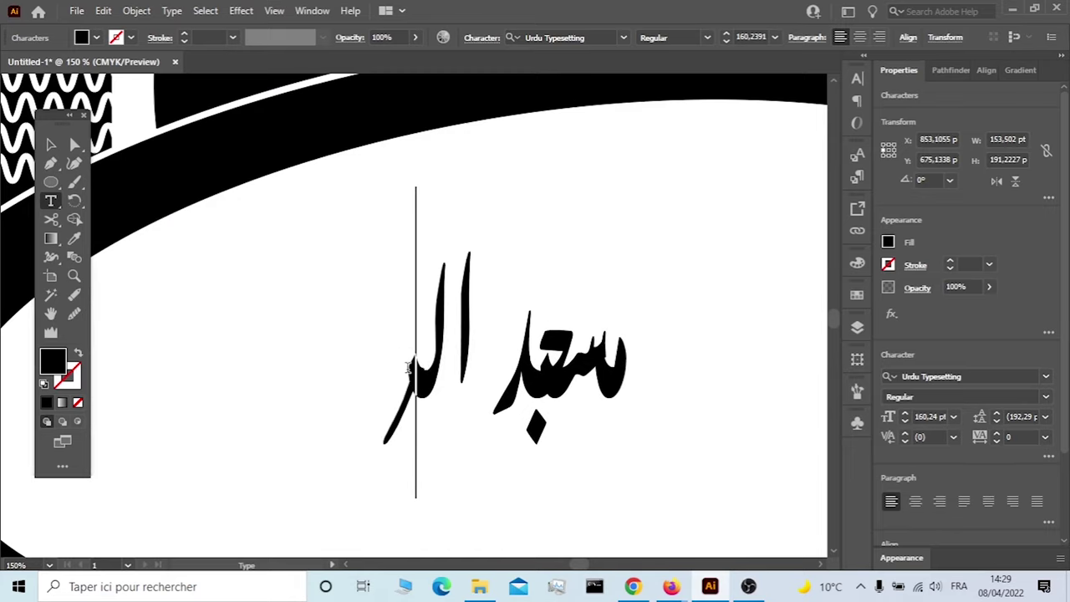
key(alt+shift)
text(ن)
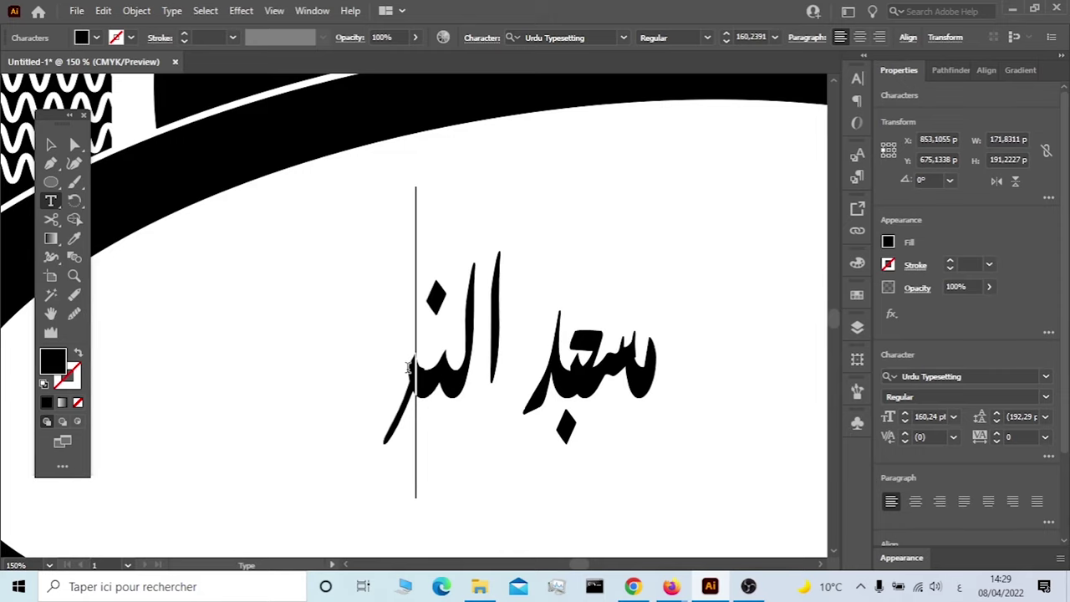
text(ور)
key(Escape)
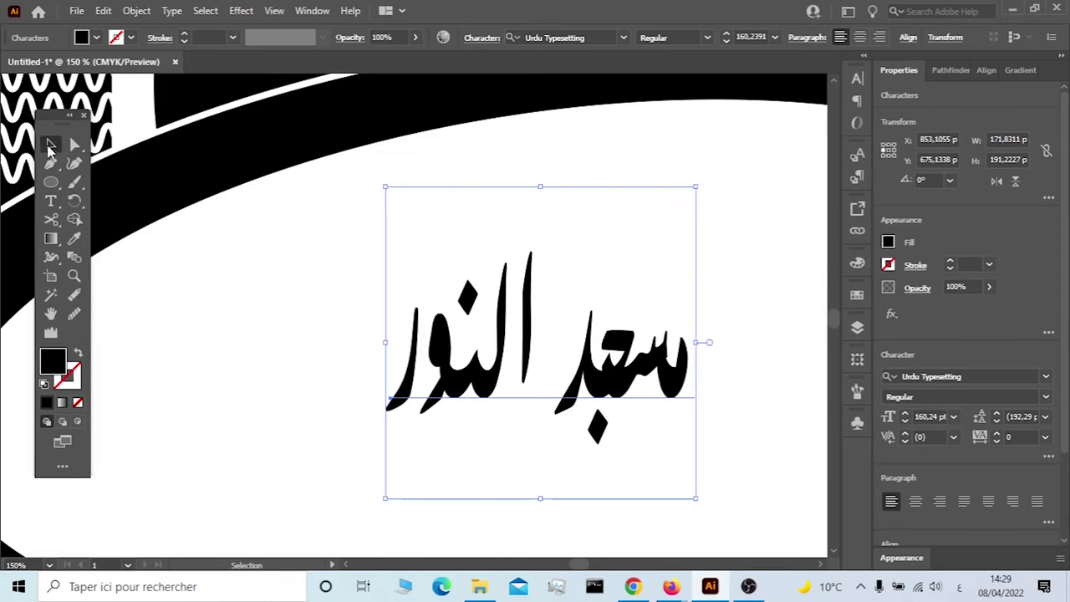
- Stretch the Arabic name wider on both sides and shift it slightly left
key(ctrl+minus)
key(ctrl+minus)
key(ctrl+minus)
click(504, 353)
click(468, 322)
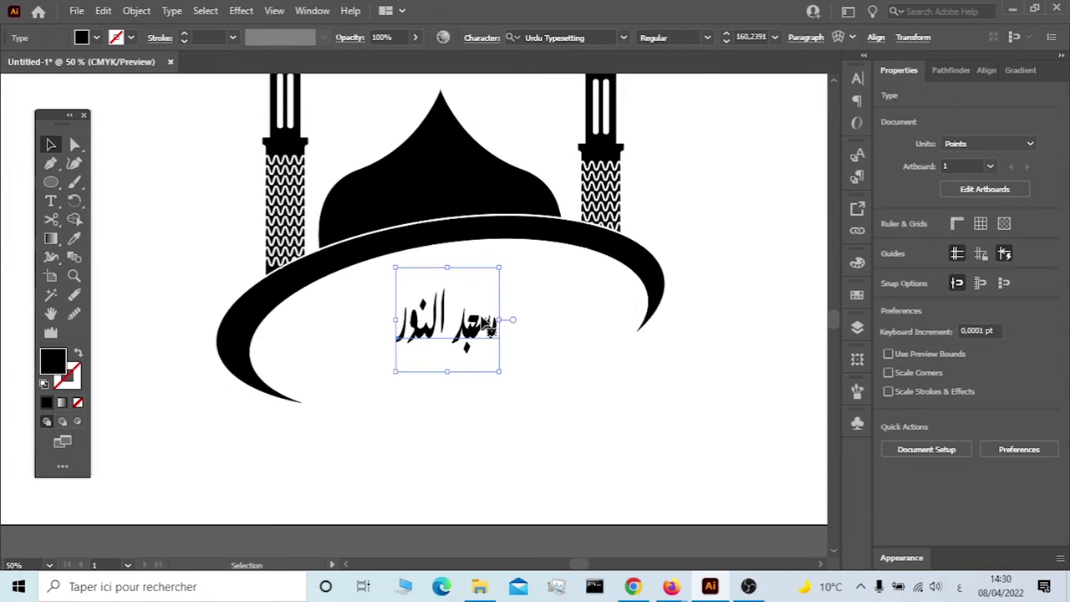
mouse_move(500, 319)
mouse_down()
mouse_move(637, 320)
mouse_move(625, 320)
mouse_up()
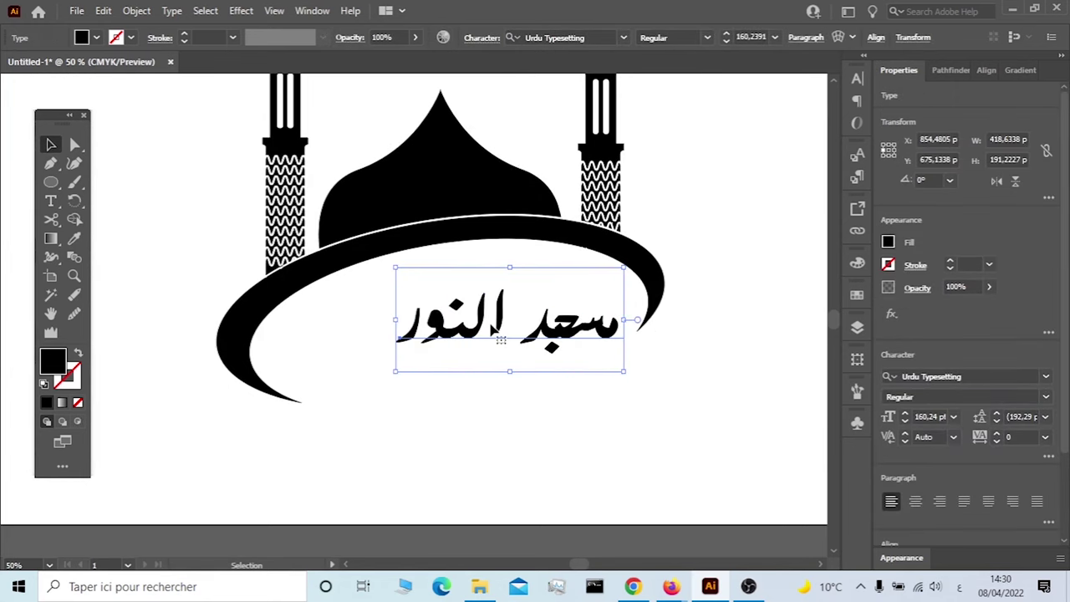
drag(395, 320, 340, 320)
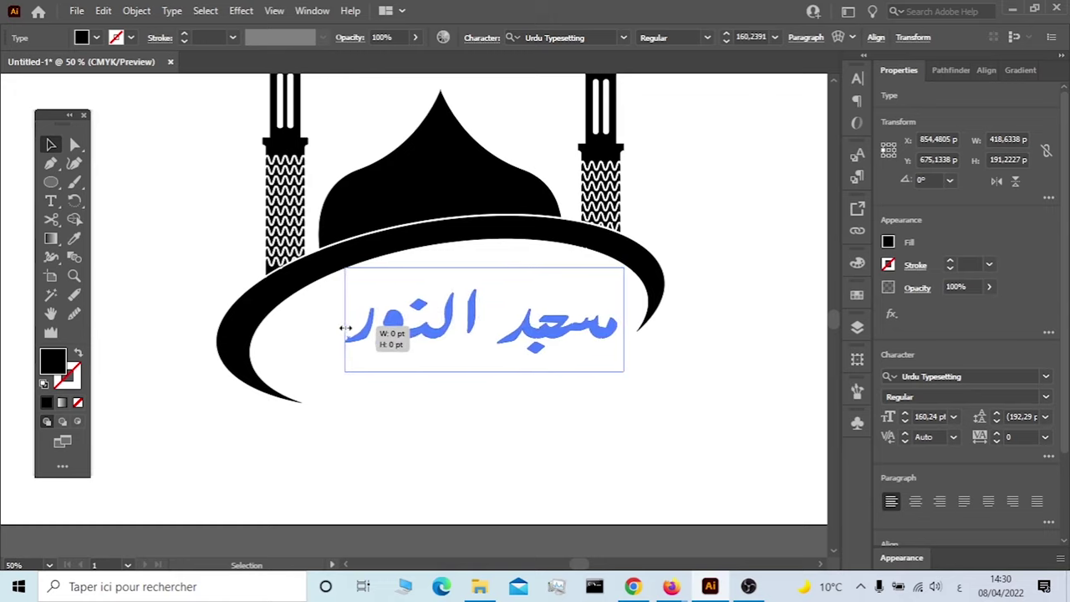
drag(499, 308, 469, 311)
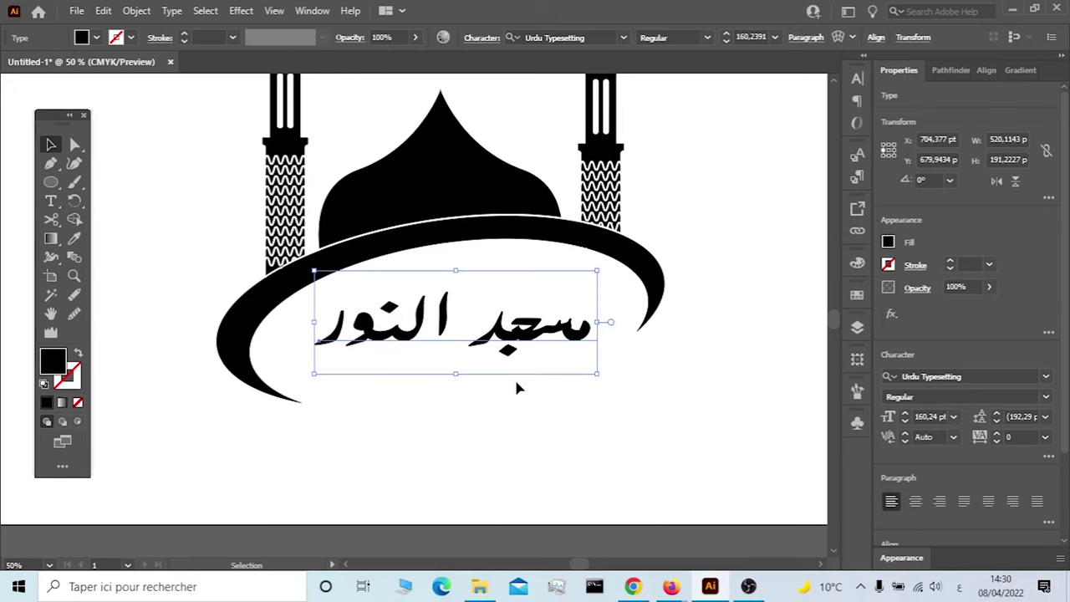
click(514, 402)
- Nudge the whole logo slightly right and down, and tuck the left star inside its crescent
key(ctrl+minus)
key(ctrl+minus)
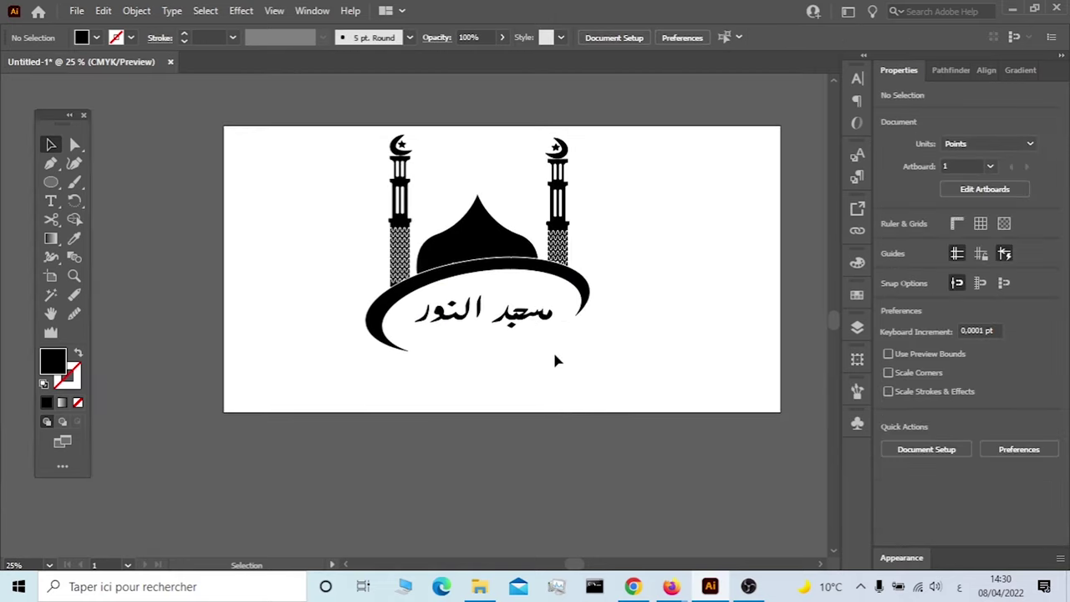
drag(387, 255, 610, 367)
drag(453, 246, 466, 267)
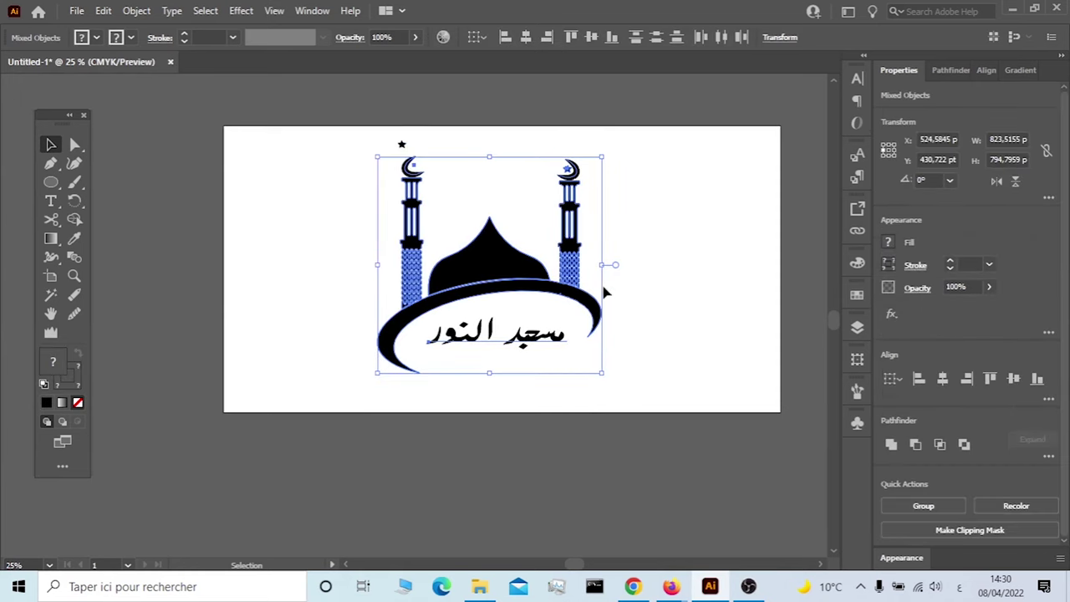
click(674, 298)
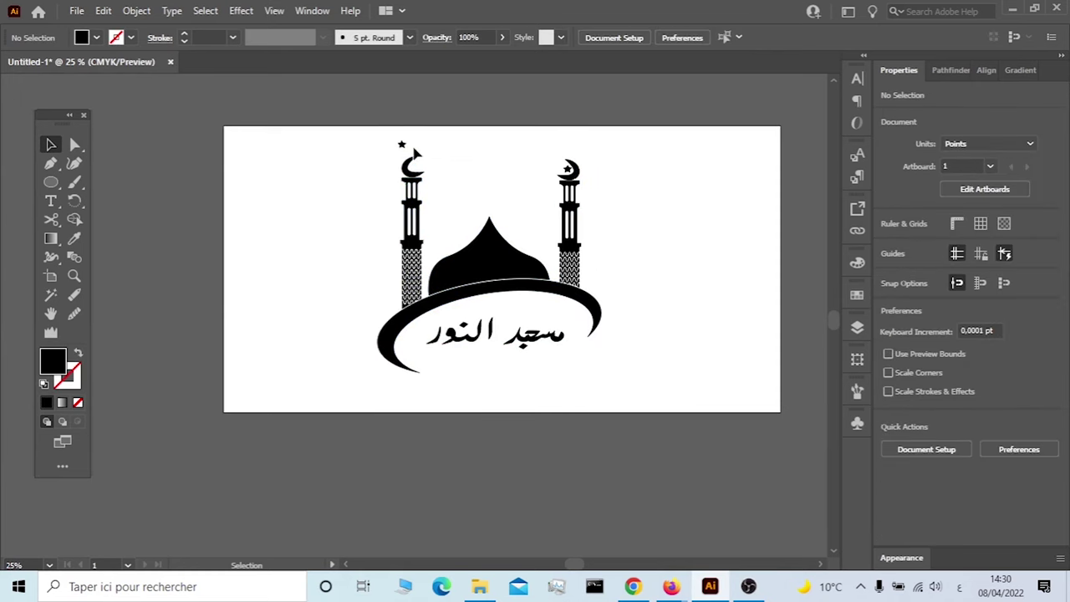
alt+scroll(407, 150, up, 2)
drag(398, 144, 426, 186)
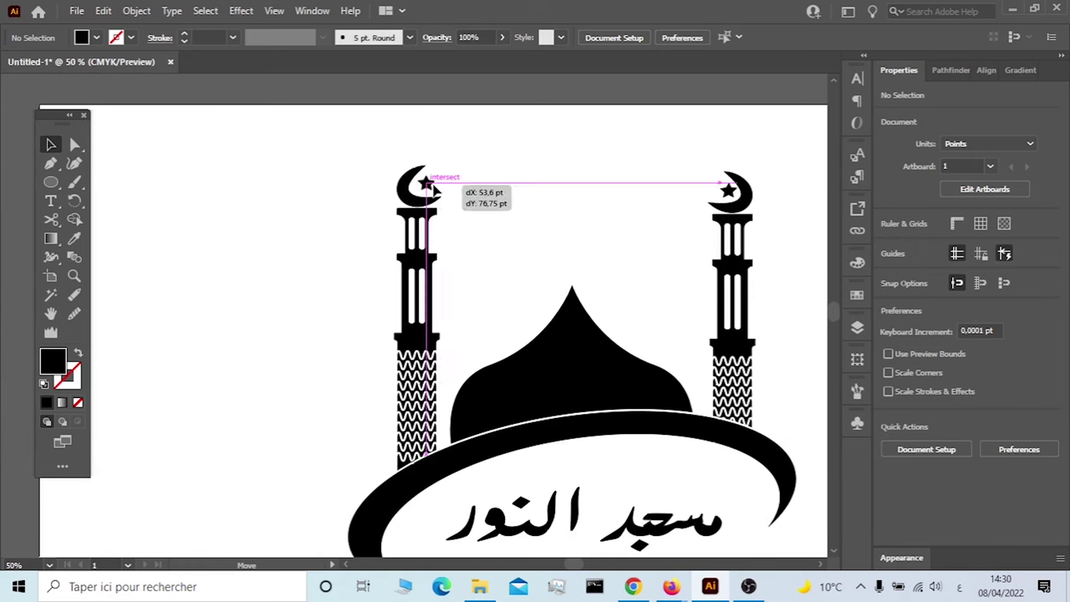
click(589, 150)
alt+scroll(602, 173, down, 1)
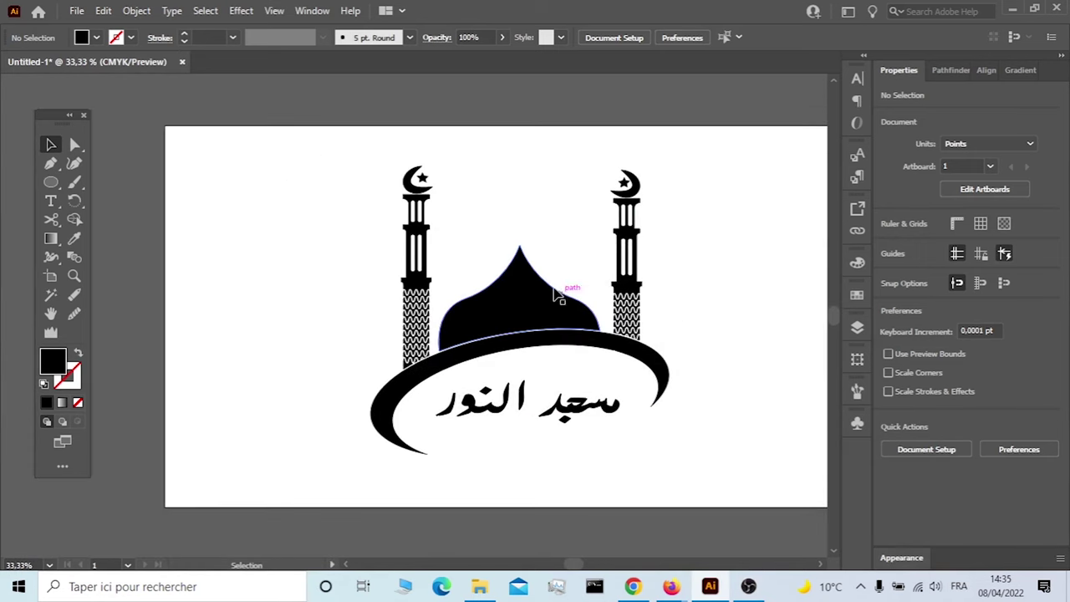
- Fill the dome shape with green from the Fill swatches
click(565, 292)
click(96, 37)
click(83, 80)
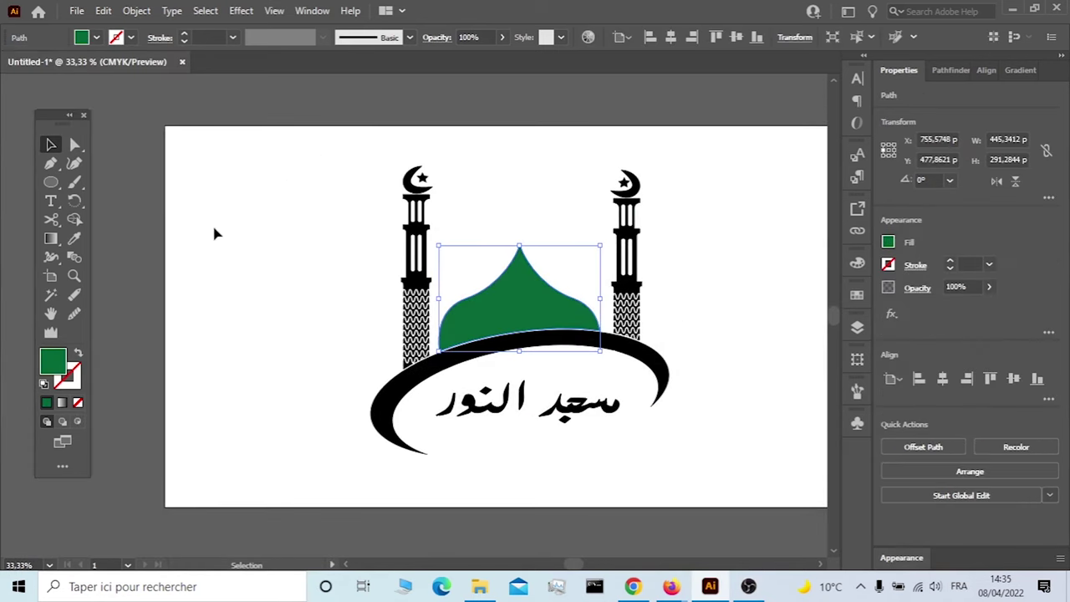
drag(341, 194, 426, 268)
click(74, 239)
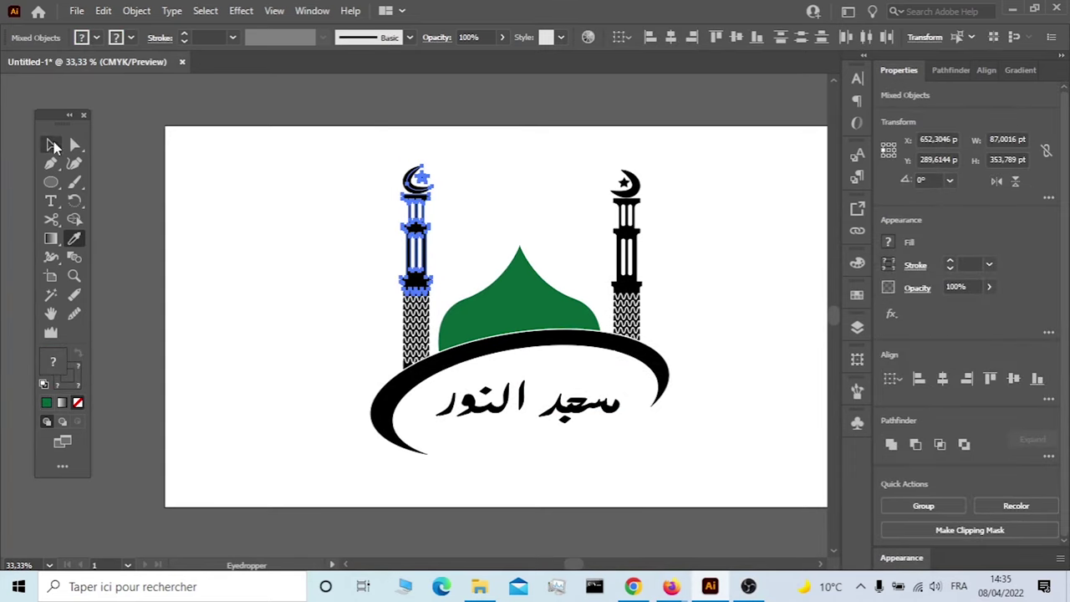
click(52, 146)
- Eyedrop the dome's green onto the left minaret's tower body
click(415, 242)
click(75, 238)
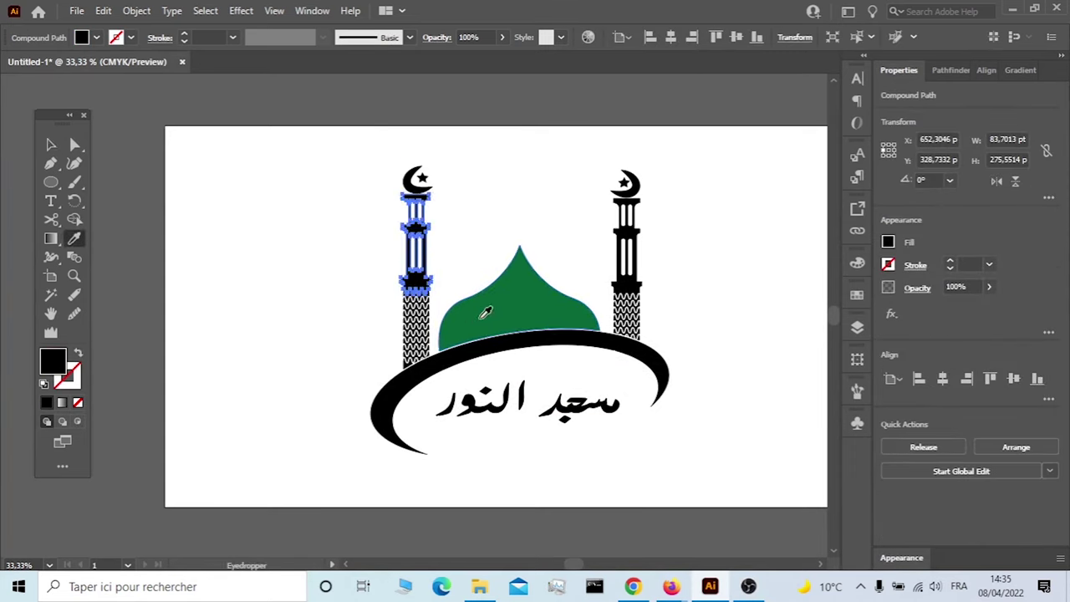
click(460, 308)
key(v)
click(368, 288)
scroll(399, 311, up, 3)
scroll(400, 311, down, 1)
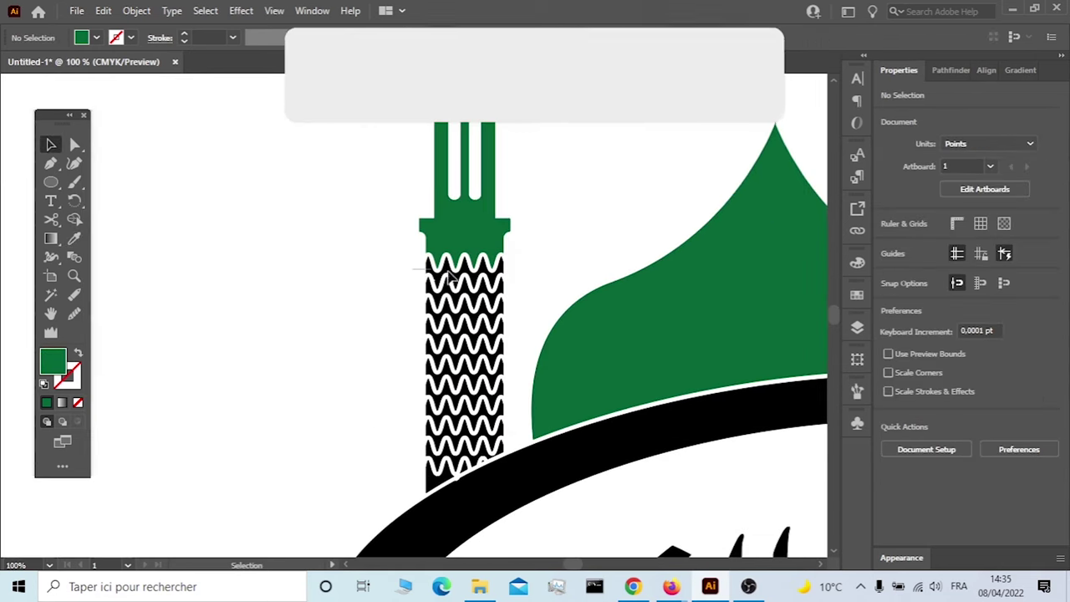
- Make the left minaret's zigzag section and small base piece green
click(453, 280)
click(74, 238)
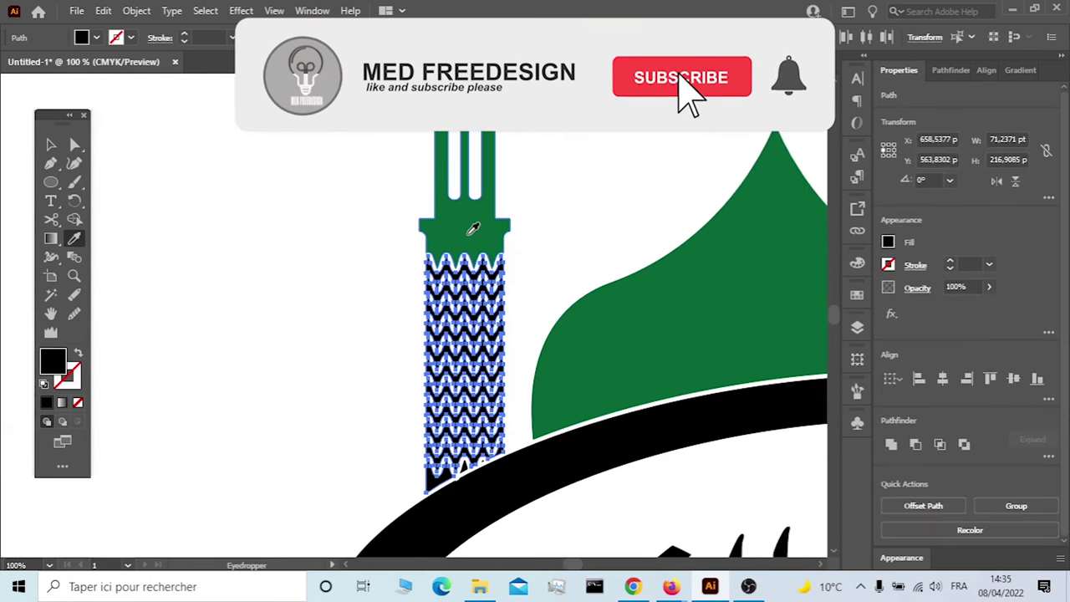
click(468, 226)
key(v)
click(470, 474)
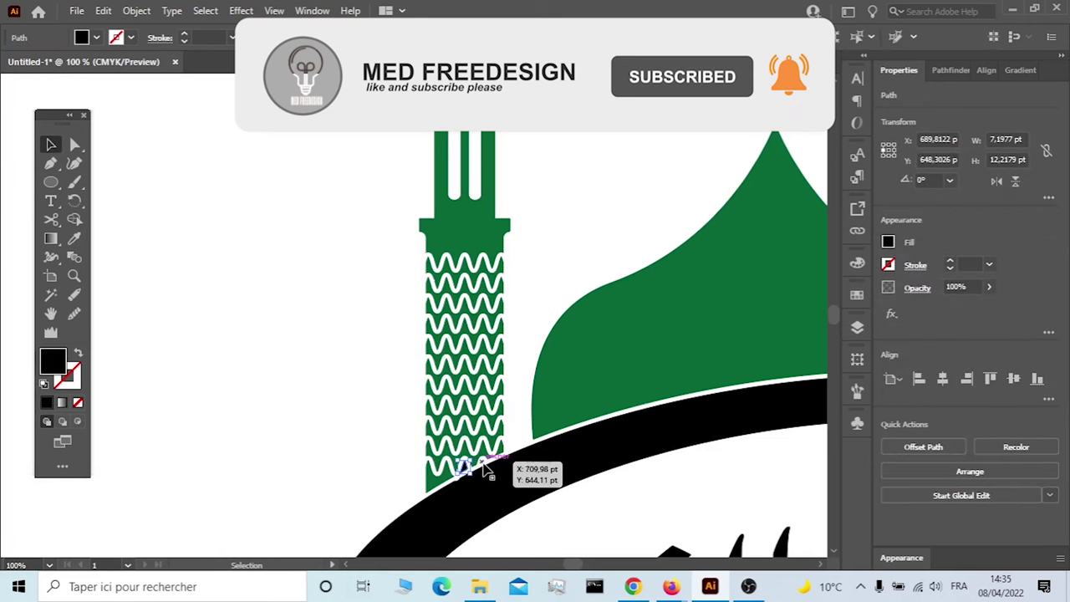
click(96, 37)
click(90, 94)
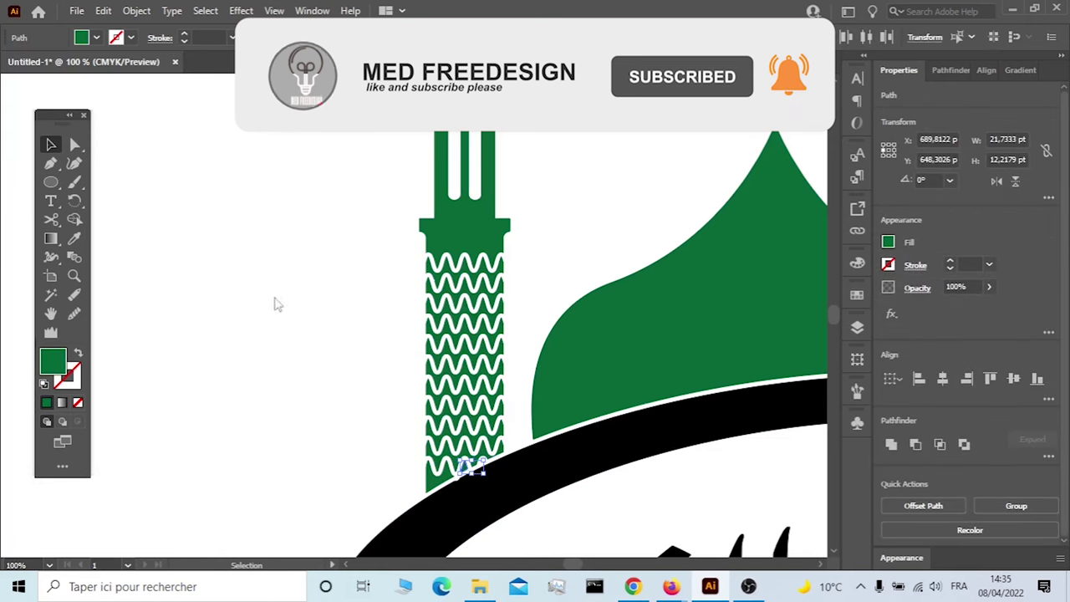
- Give the star above the left minaret the green fill
scroll(404, 245, up, 5)
click(484, 145)
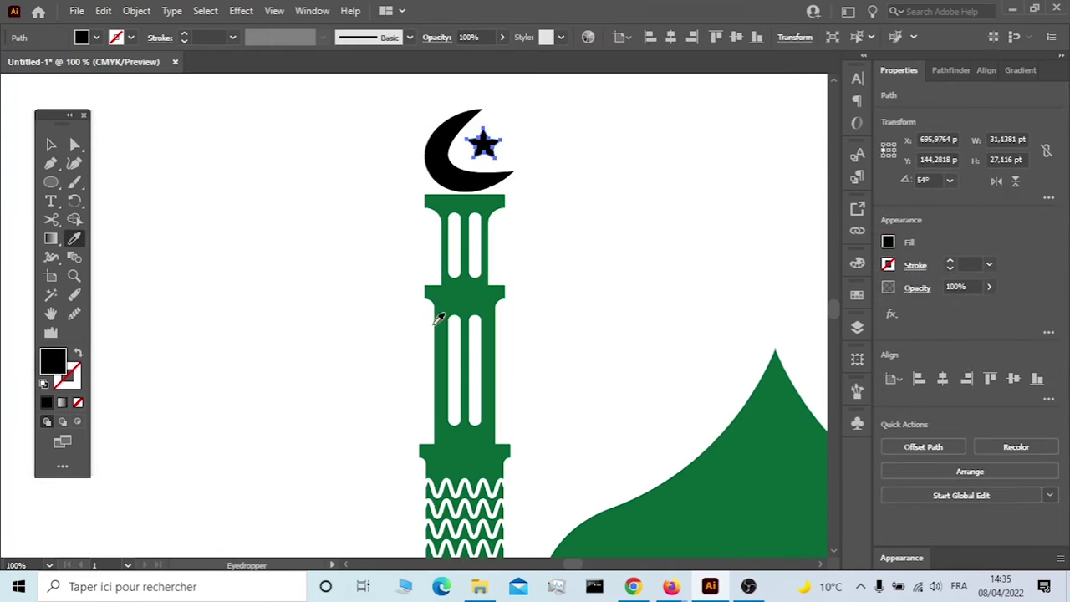
click(435, 322)
click(51, 144)
- Turn the left crescent green, swapping its fill and stroke
click(441, 165)
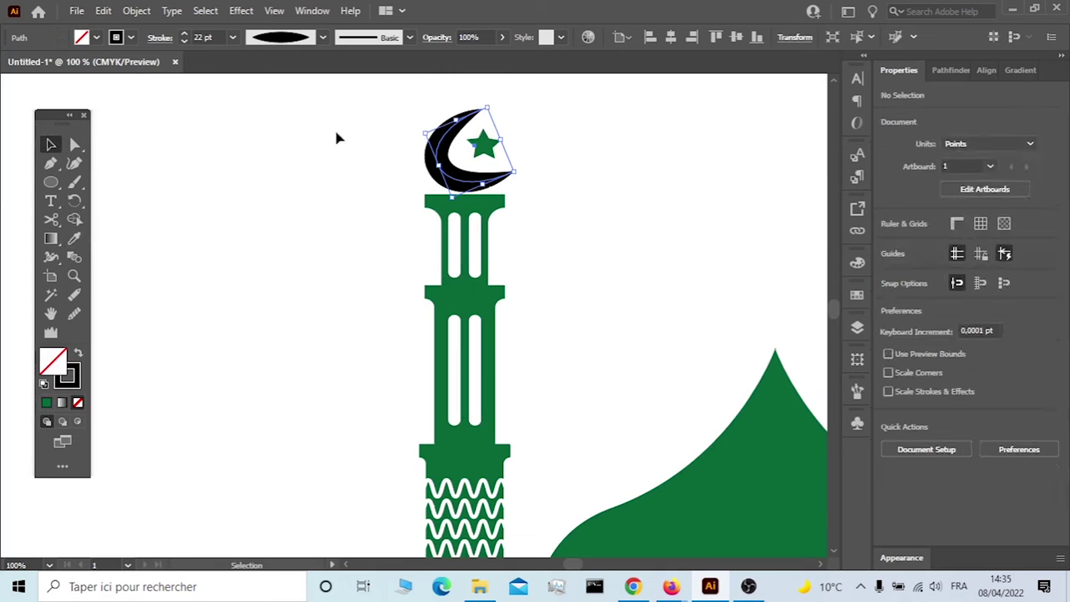
click(74, 239)
click(446, 222)
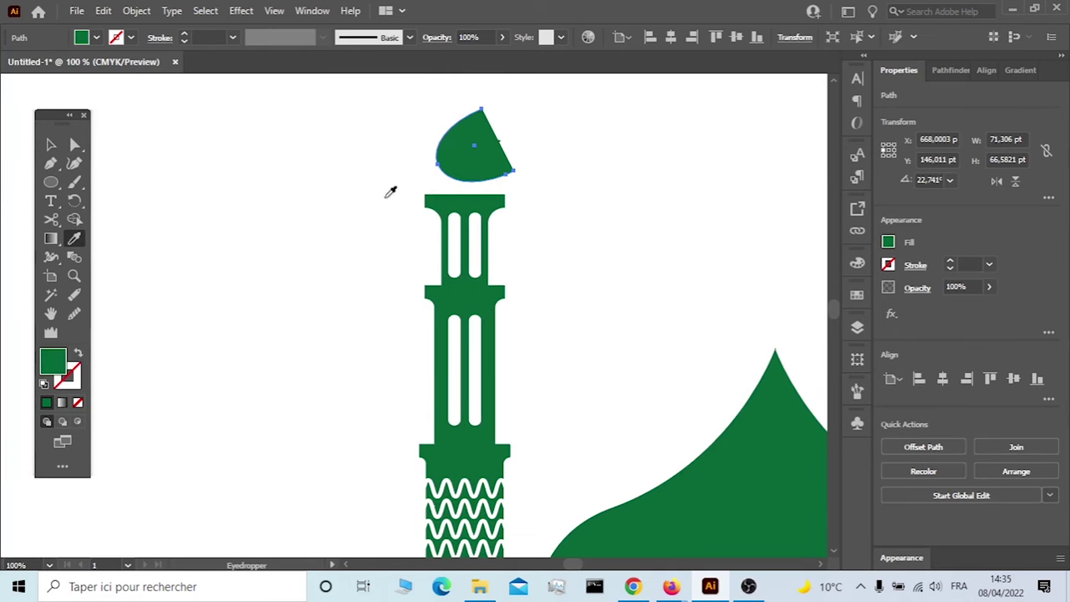
click(78, 353)
- Give the left crescent's 16 pt stroke a tapered width profile
scroll(215, 37, up, 5)
scroll(215, 37, up, 5)
scroll(215, 37, up, 5)
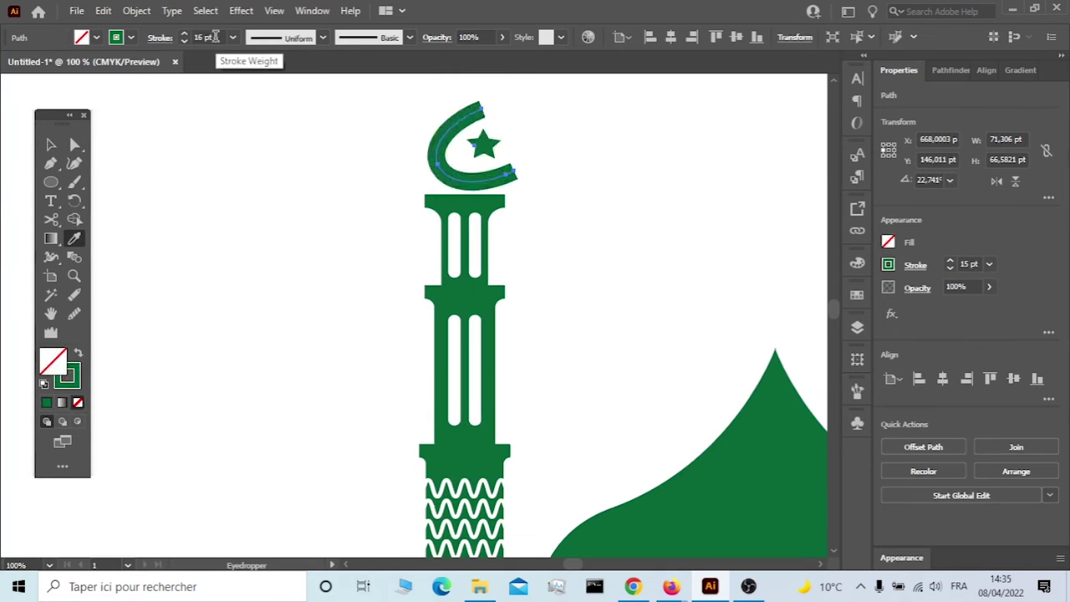
click(323, 37)
click(285, 94)
click(51, 144)
click(288, 147)
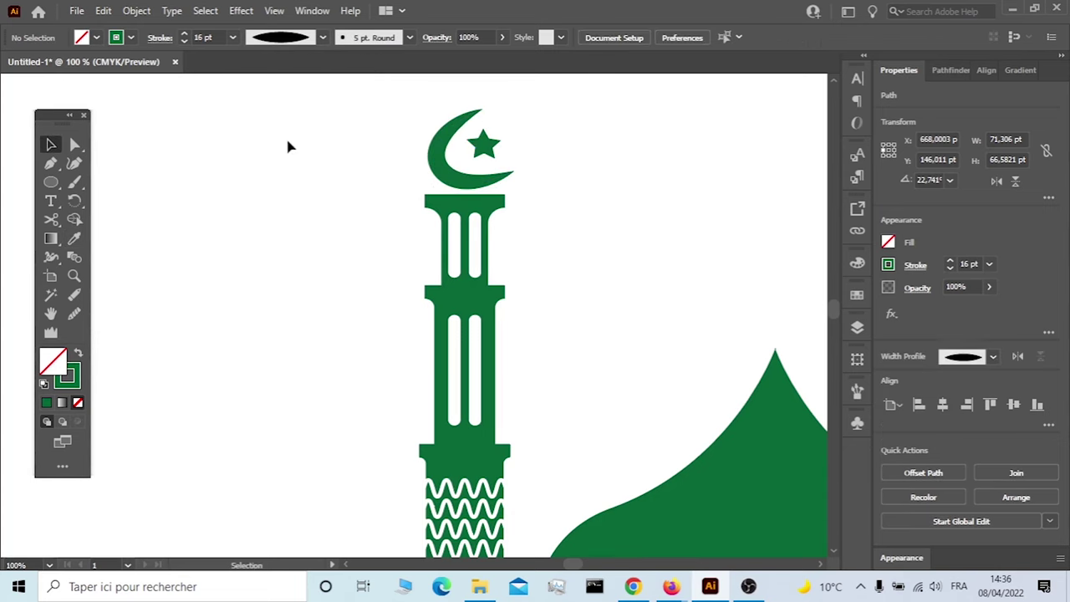
scroll(517, 181, down, 2)
scroll(606, 204, right, 2)
scroll(606, 204, right, 3)
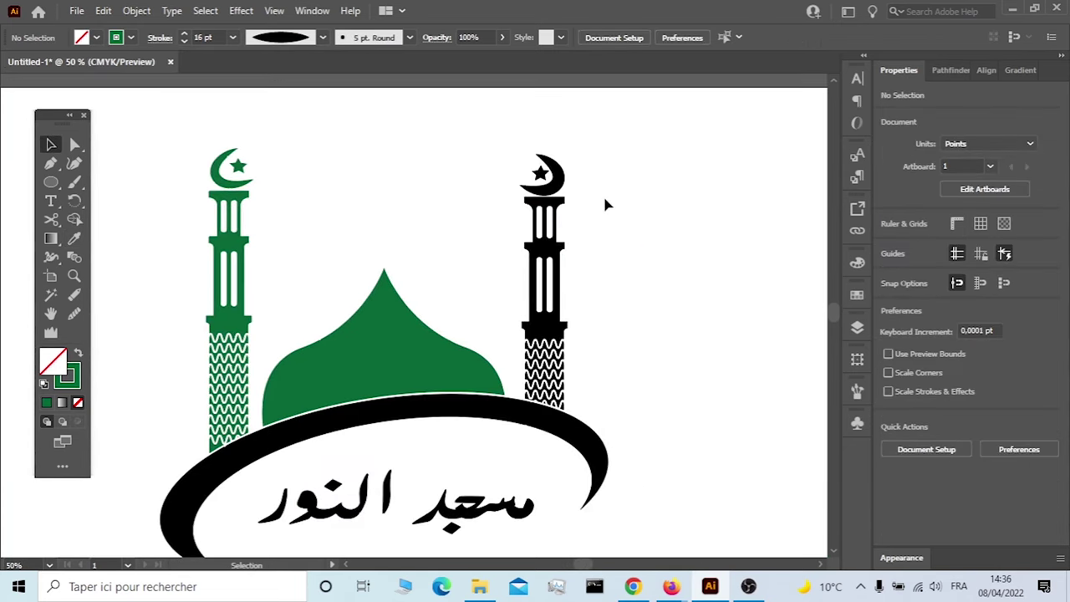
scroll(606, 205, up, 2)
- Make the right minaret's star and tower body green
scroll(590, 236, up, 3)
click(477, 141)
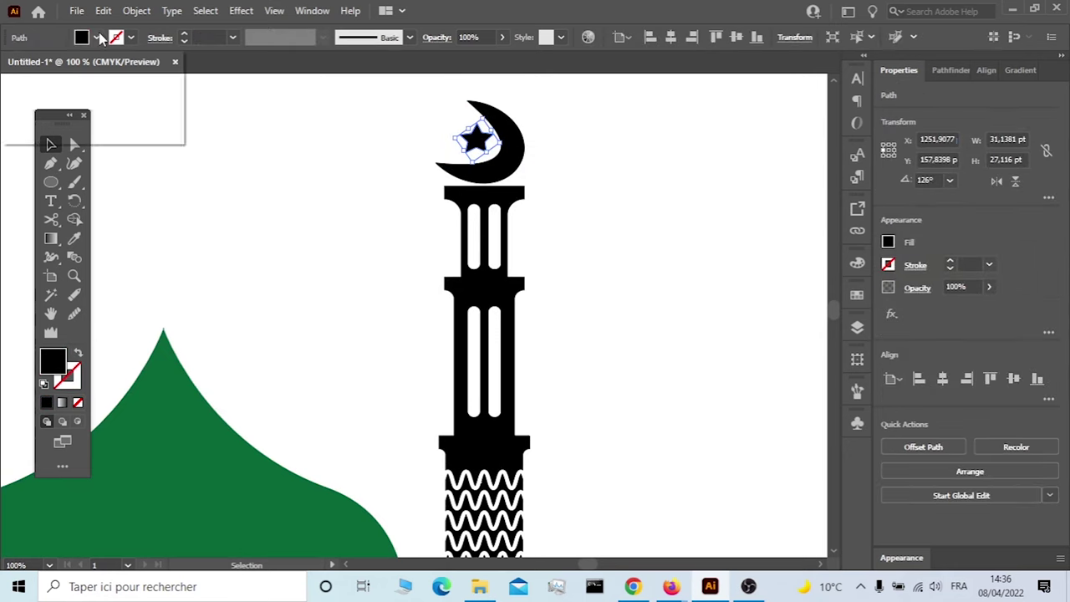
click(90, 92)
click(439, 441)
scroll(133, 374, down, 1)
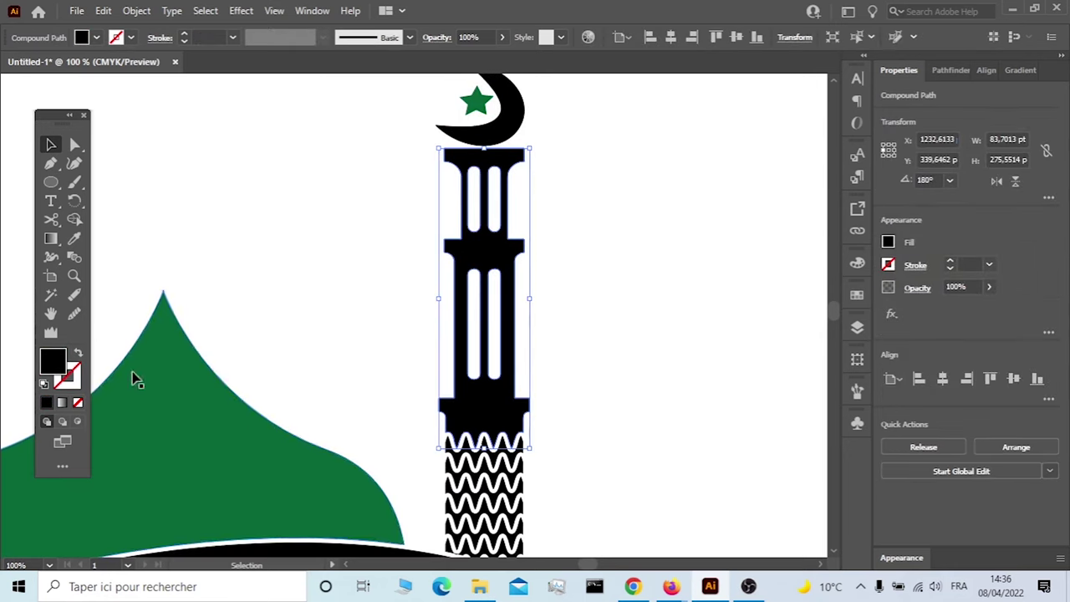
key(i)
click(209, 393)
scroll(184, 251, down, 2)
key(v)
- Eyedrop the dome's green onto the right minaret's upper and lower zigzag rows
drag(557, 371, 510, 437)
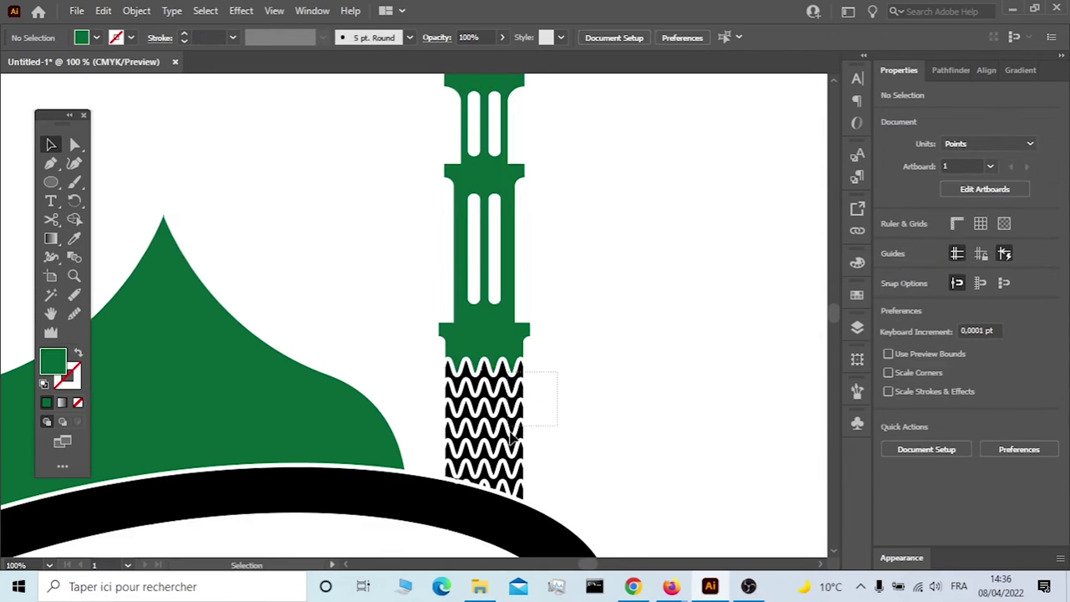
drag(504, 495, 502, 493)
drag(568, 368, 490, 443)
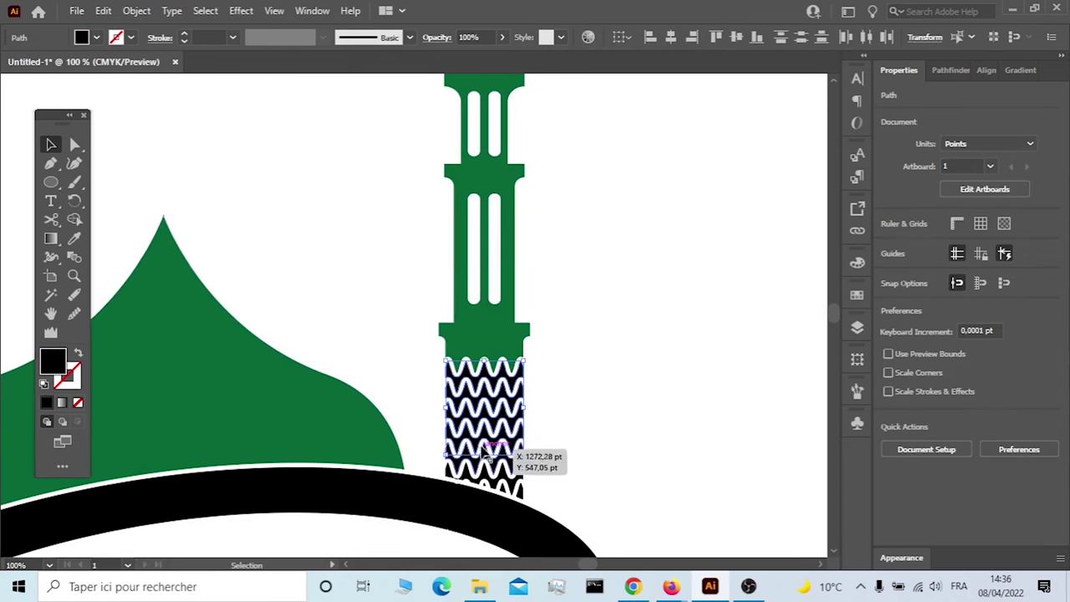
key(i)
click(125, 269)
scroll(125, 269, down, 1)
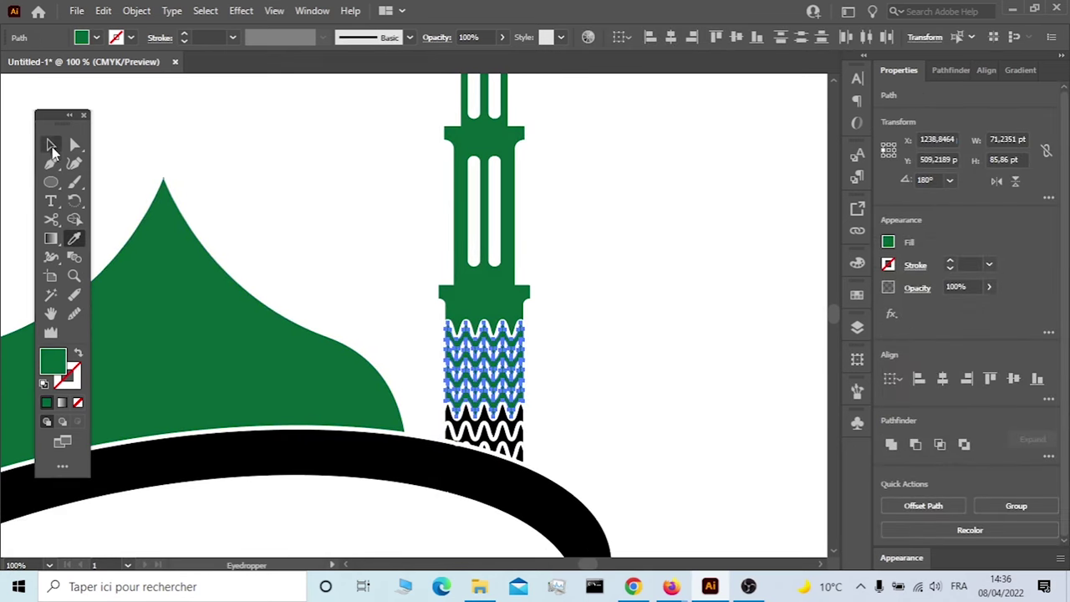
click(51, 144)
drag(543, 453, 468, 414)
key(i)
click(186, 306)
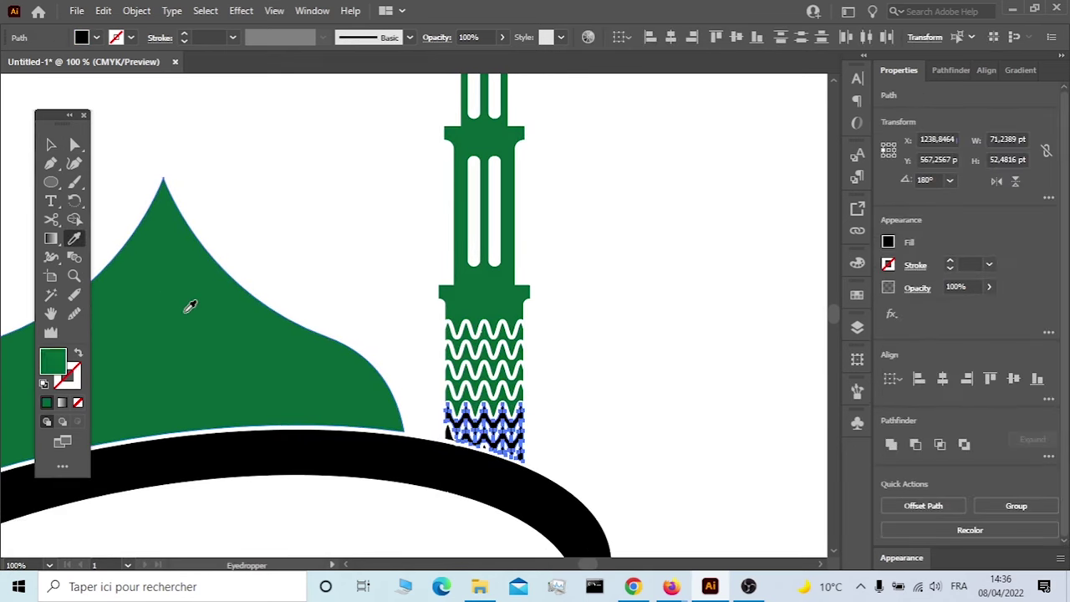
key(v)
- Give the small piece at the right tower's base the green fill
mouse_move(509, 447)
mouse_down()
mouse_move(410, 425)
mouse_move(451, 443)
mouse_up()
click(74, 237)
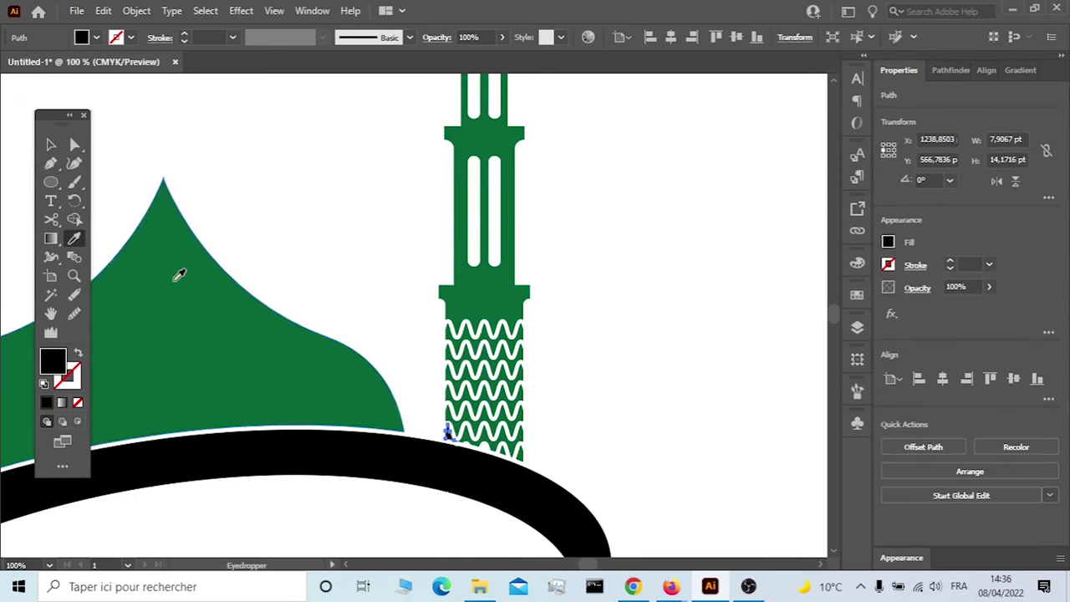
click(179, 275)
click(50, 143)
scroll(635, 226, up, 3)
scroll(613, 225, up, 2)
- Set the right minaret crescent's stroke to green
click(481, 180)
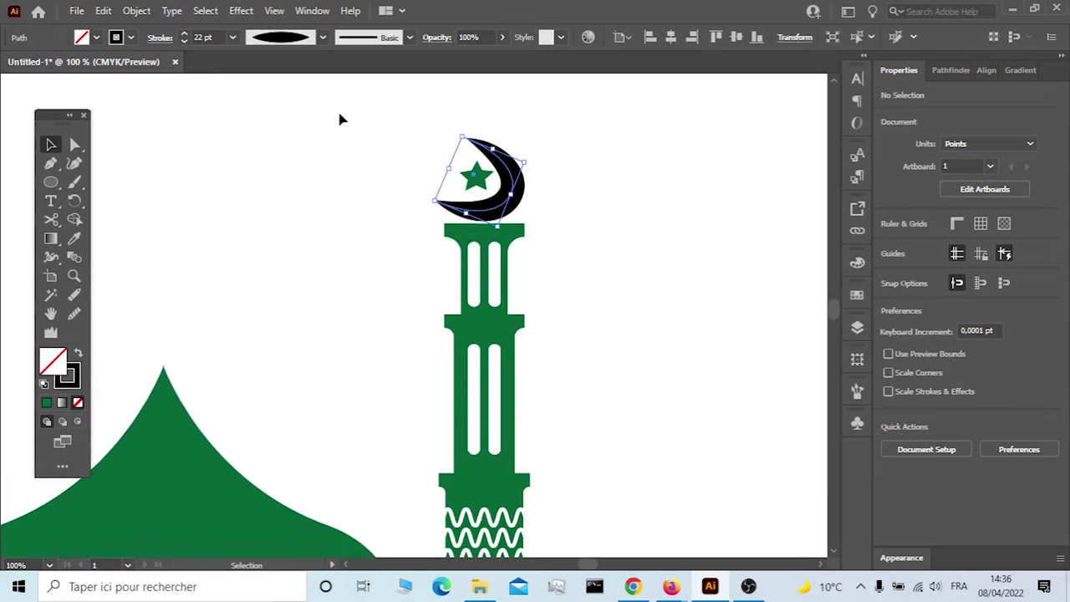
click(130, 37)
click(76, 74)
key(ctrl+0)
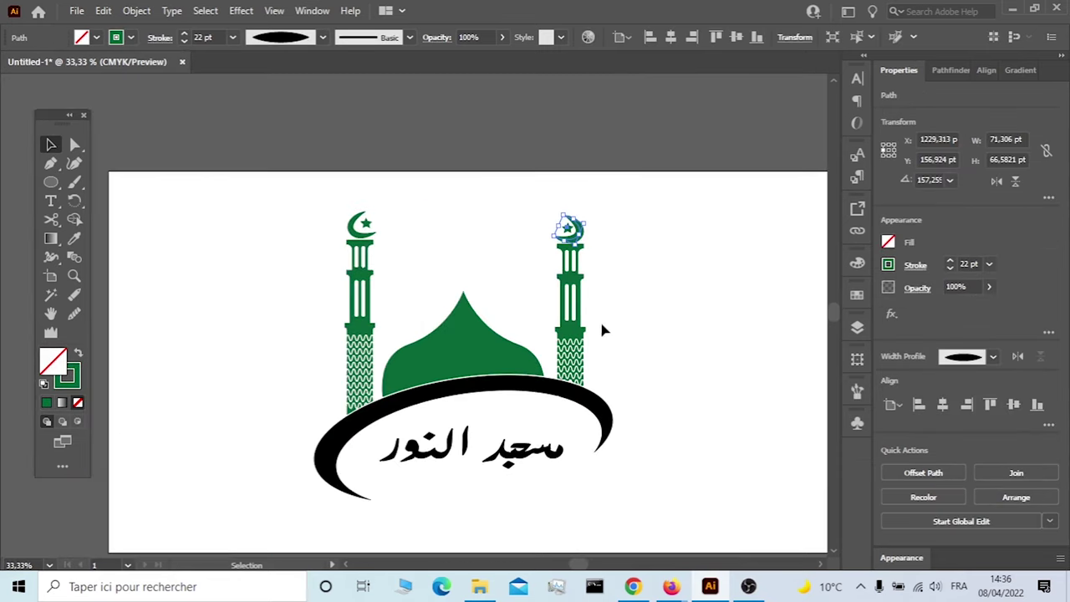
click(512, 327)
- Fill the swooping arc with red
click(97, 38)
click(54, 64)
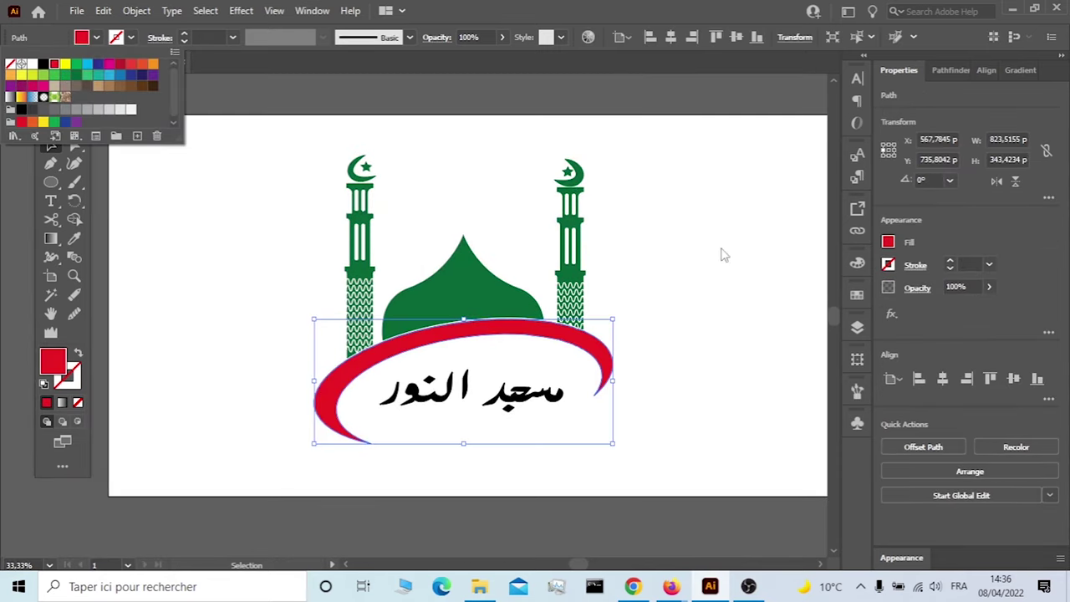
click(600, 439)
- Fill the Arabic name text with dark blue
click(535, 393)
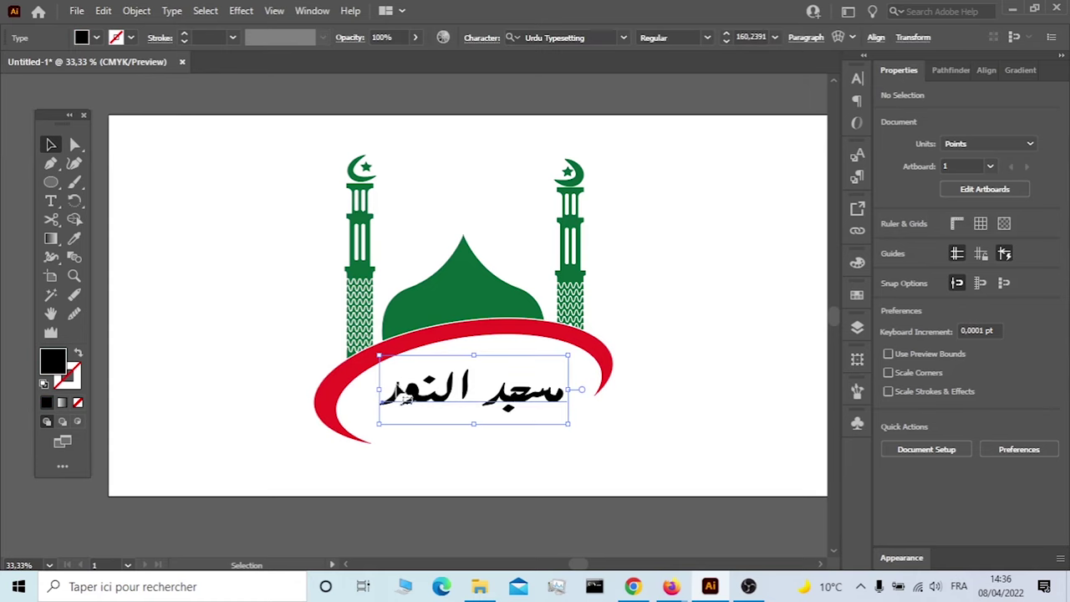
click(97, 38)
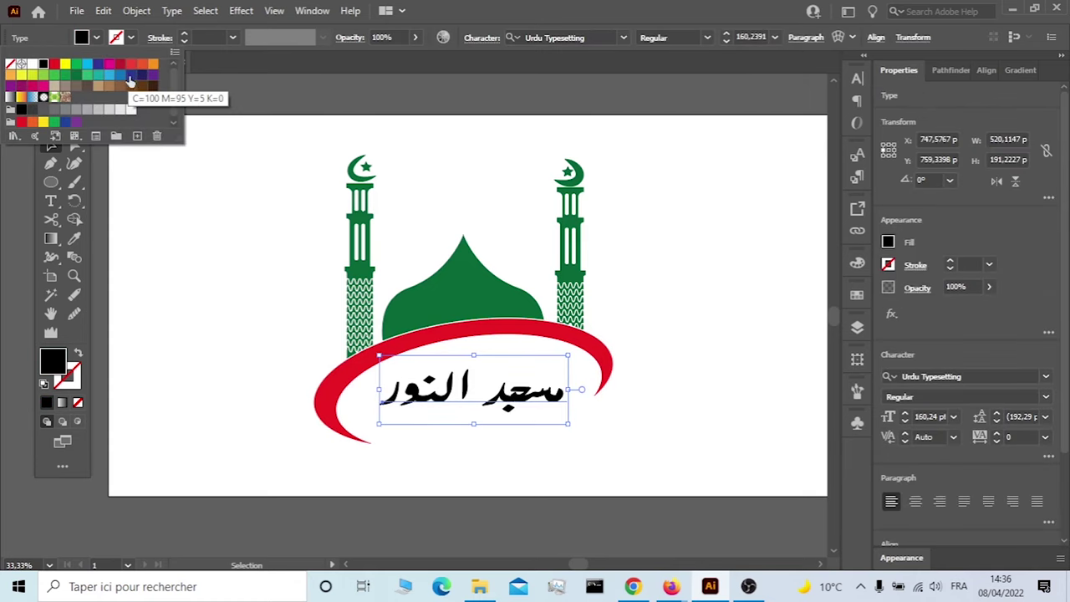
click(130, 76)
click(149, 280)
click(738, 299)
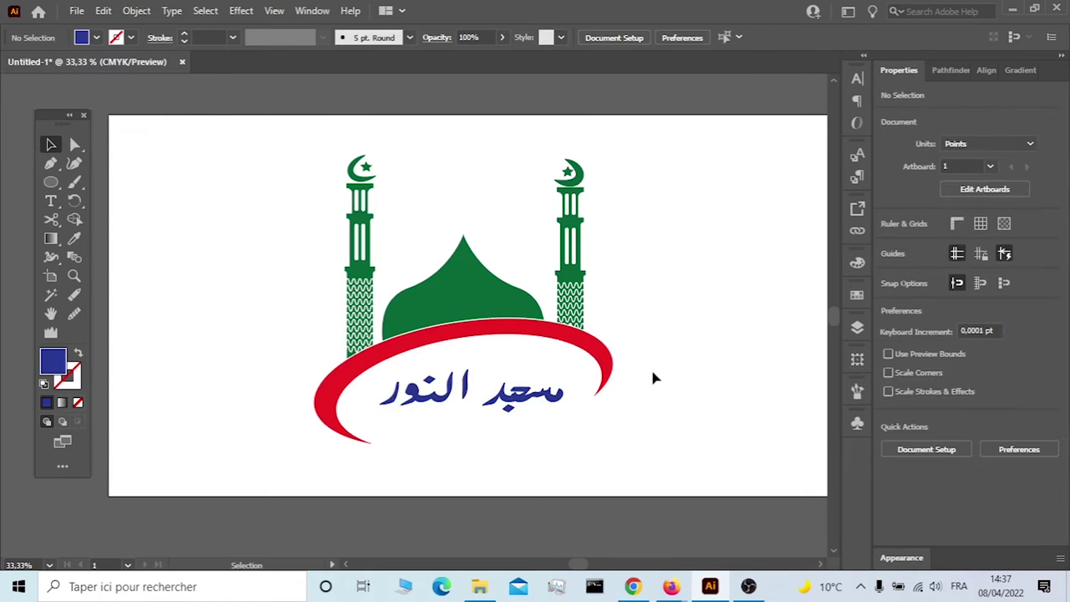